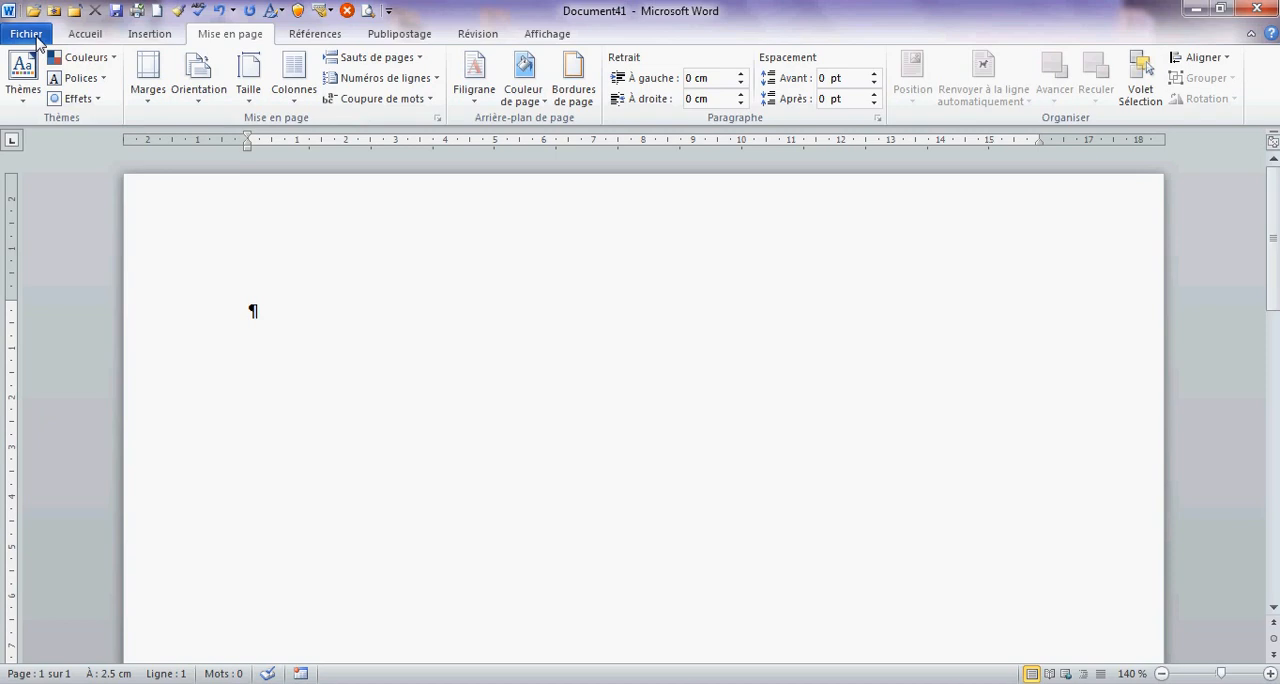
- Enable the Développeur tab in the ribbon customization options and display its commands
click(55, 393)
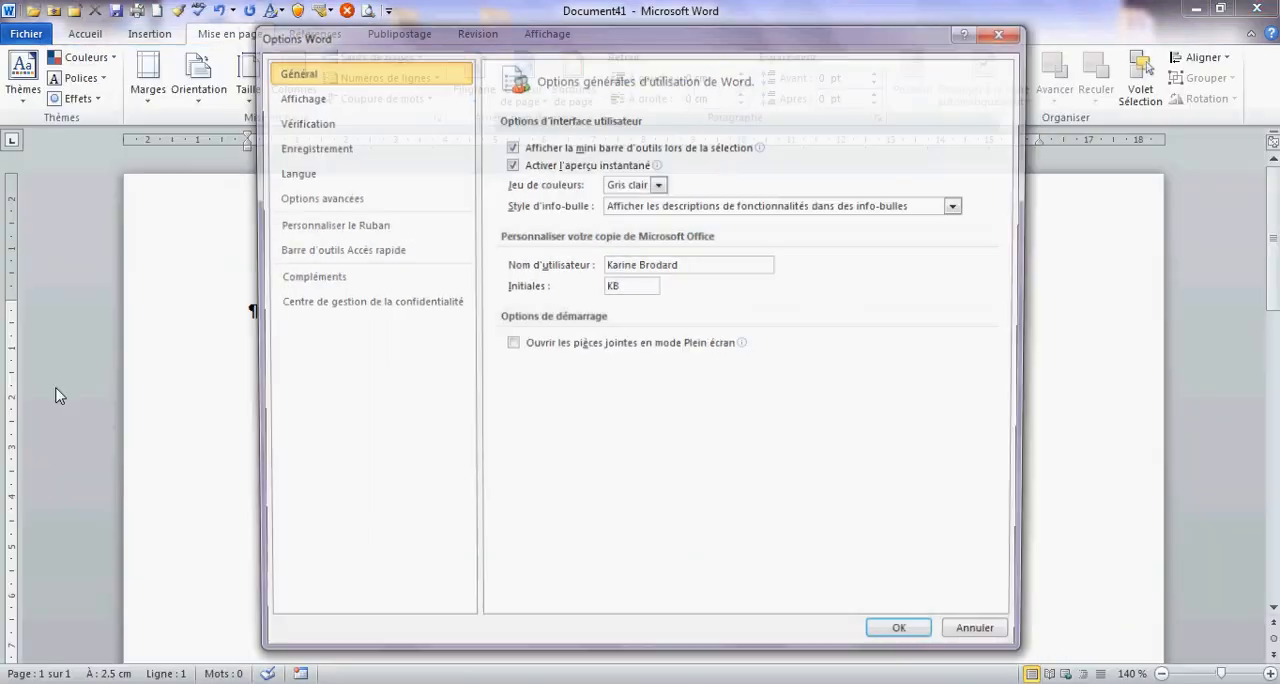
click(342, 224)
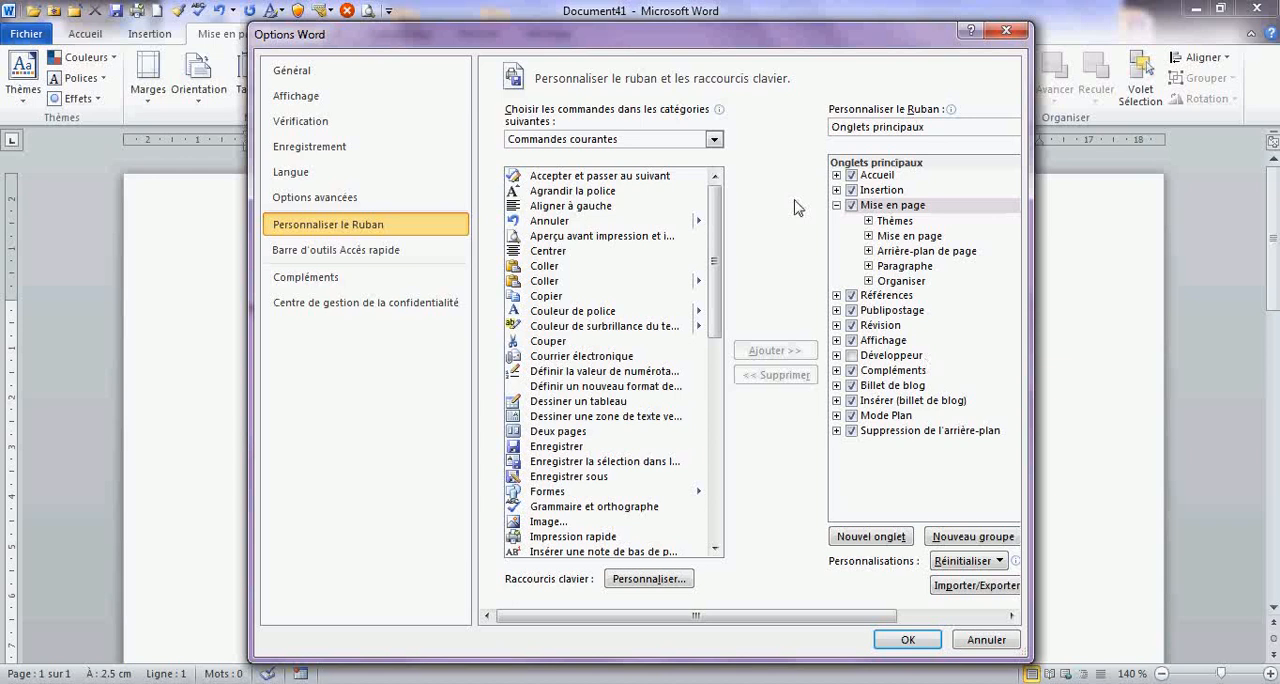
click(852, 357)
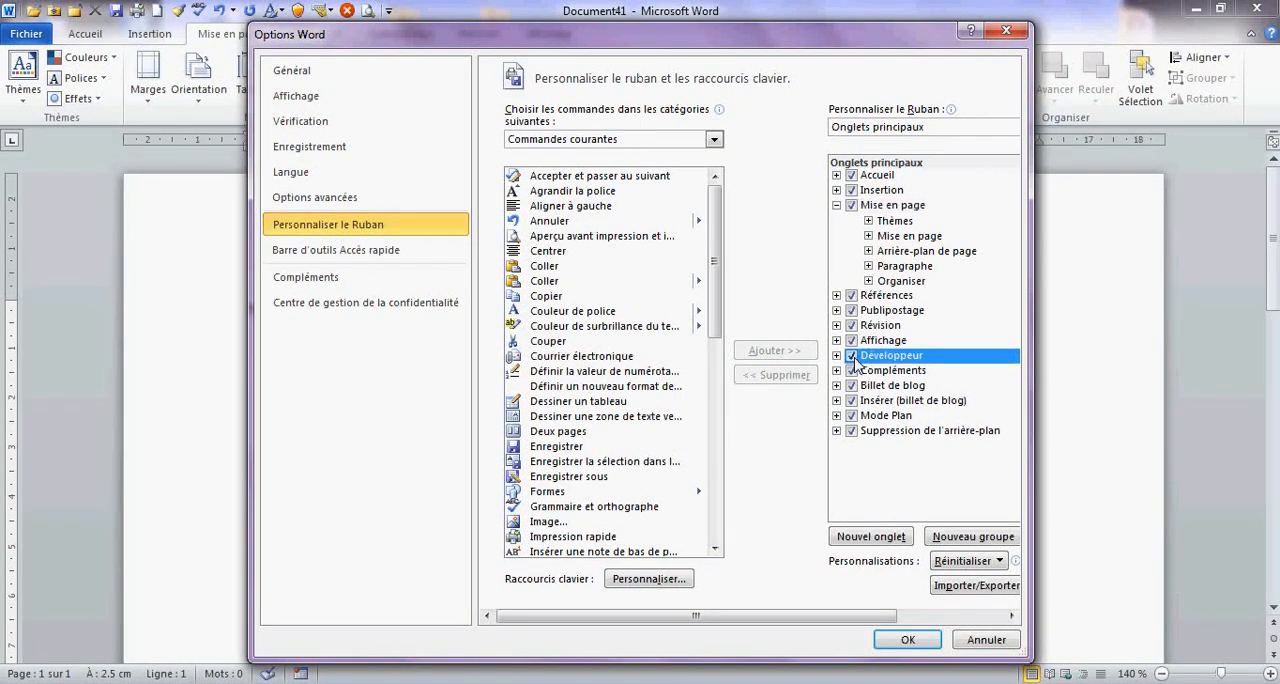
click(905, 640)
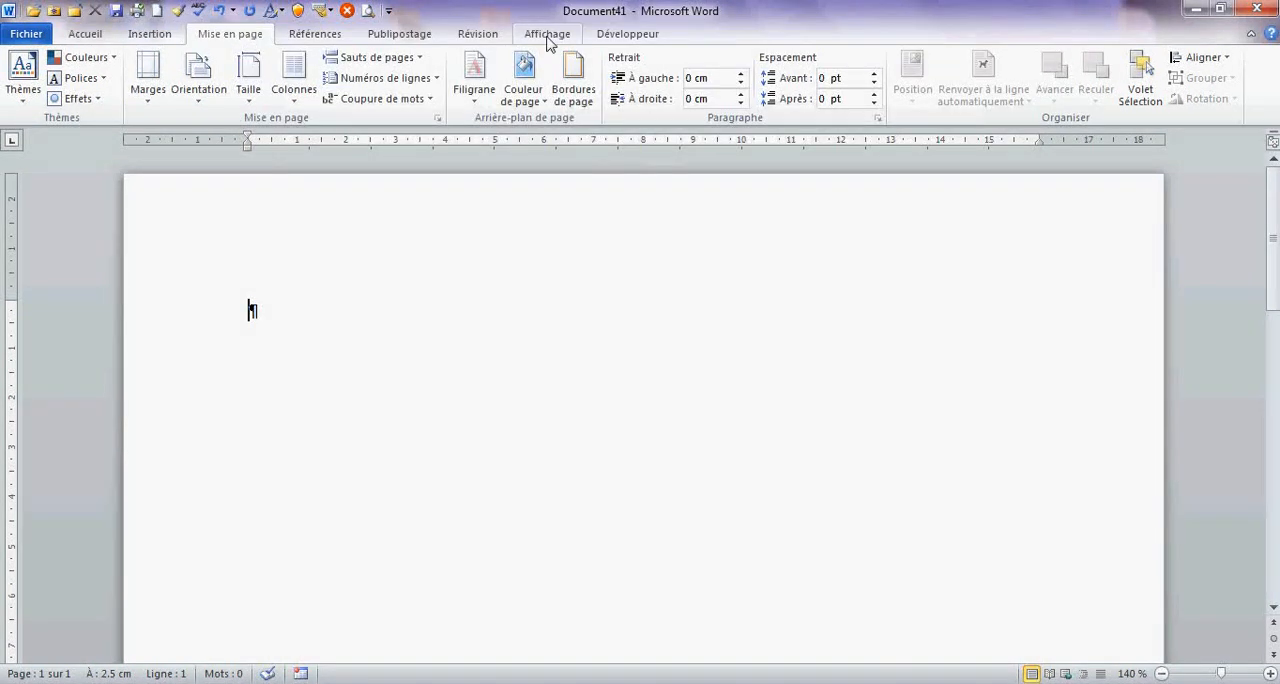
click(632, 36)
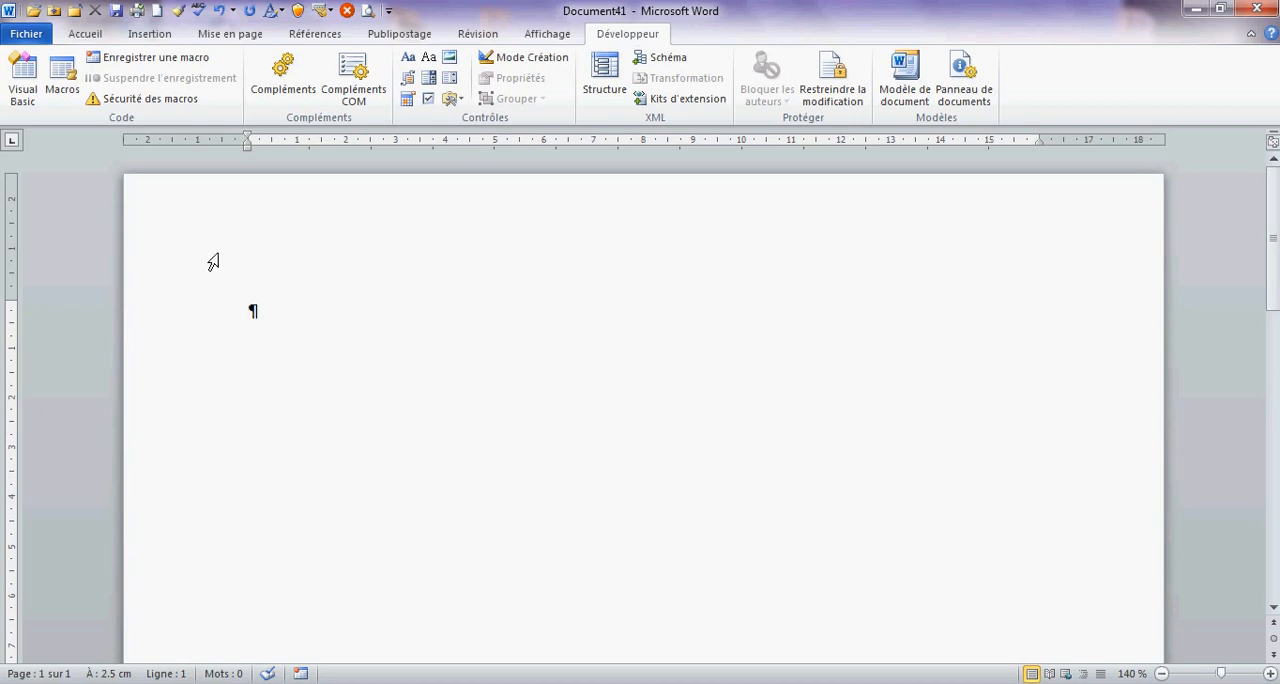
- Start saving the blank document under a new name with the file type Modèle Word (*.dotx)
click(26, 34)
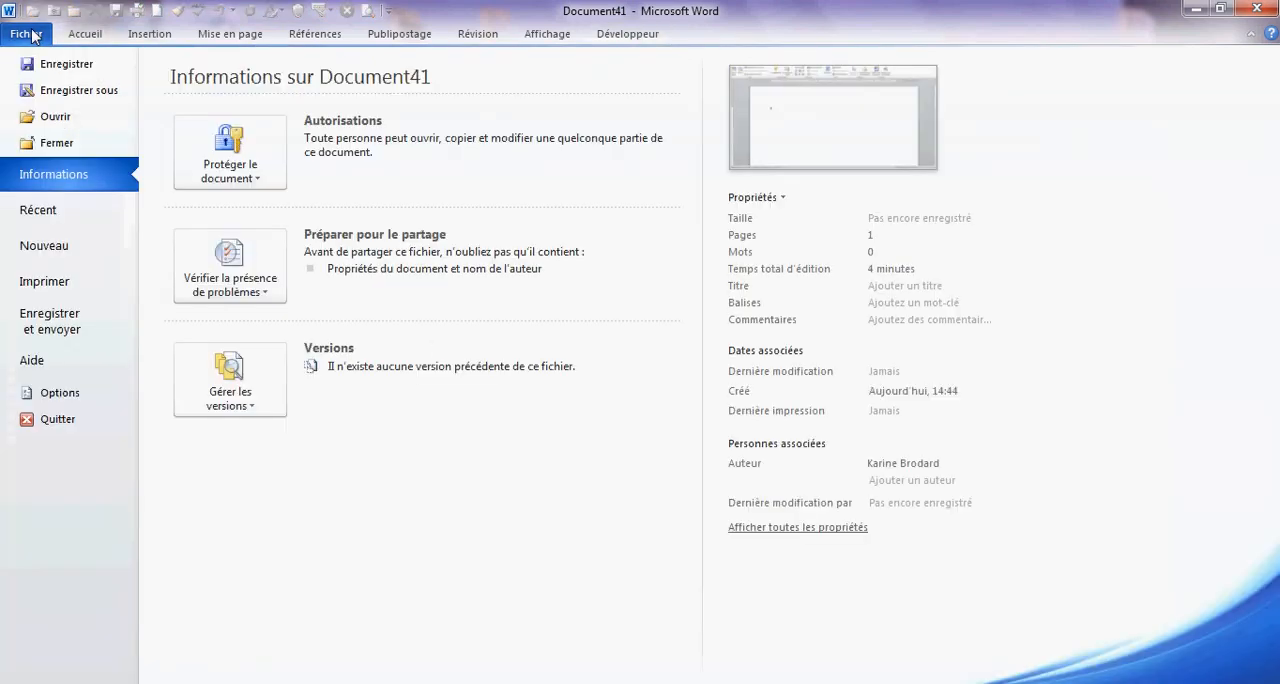
click(60, 89)
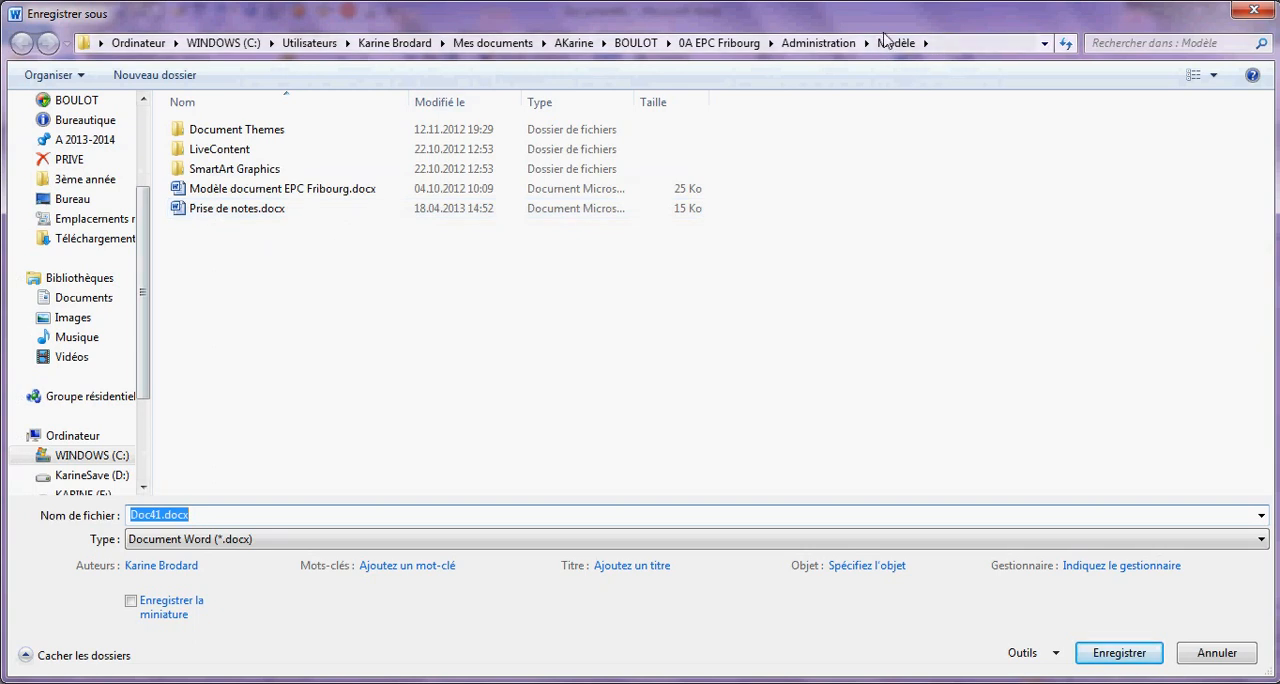
click(183, 541)
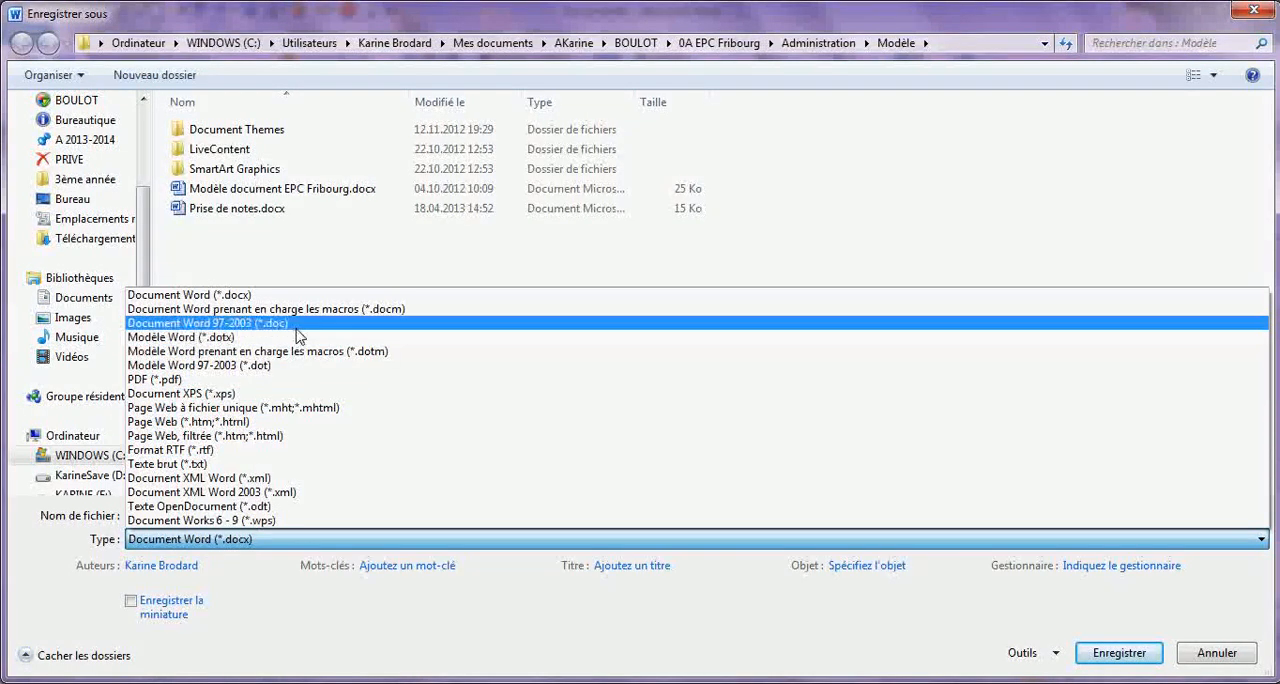
click(226, 339)
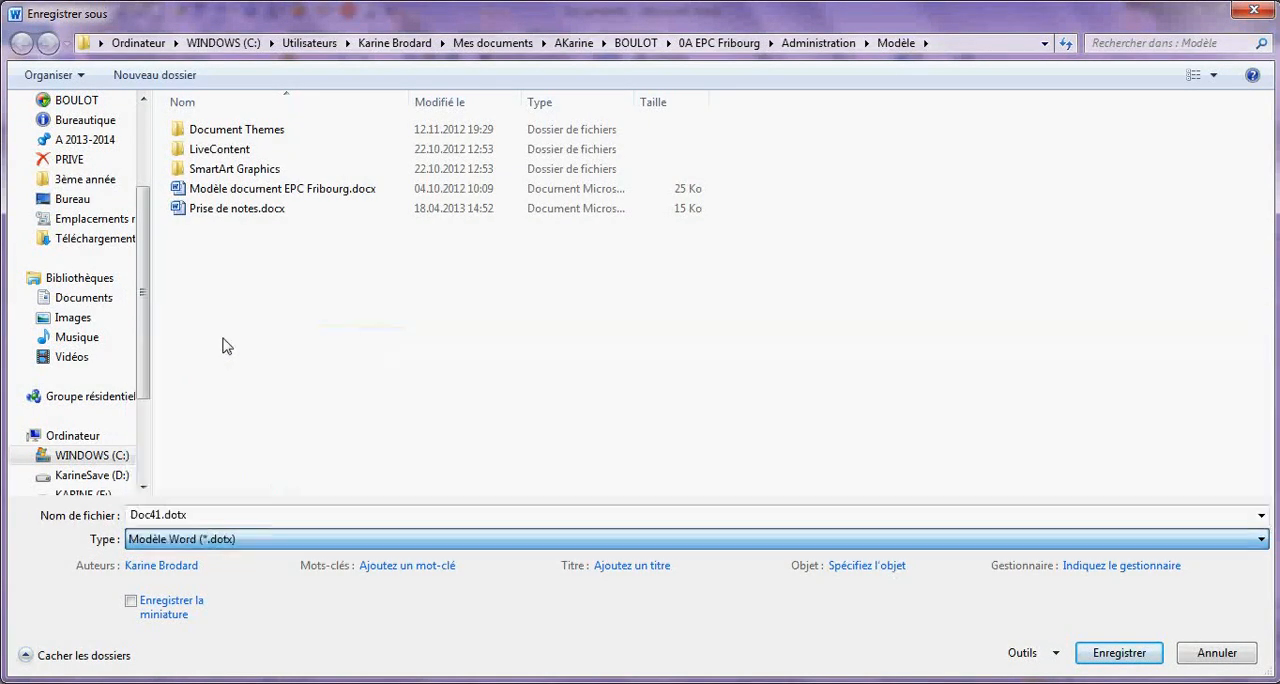
- Name the template "Fomulaire Questionnaire de satisfaction" and save it in the Modèle folder
click(163, 508)
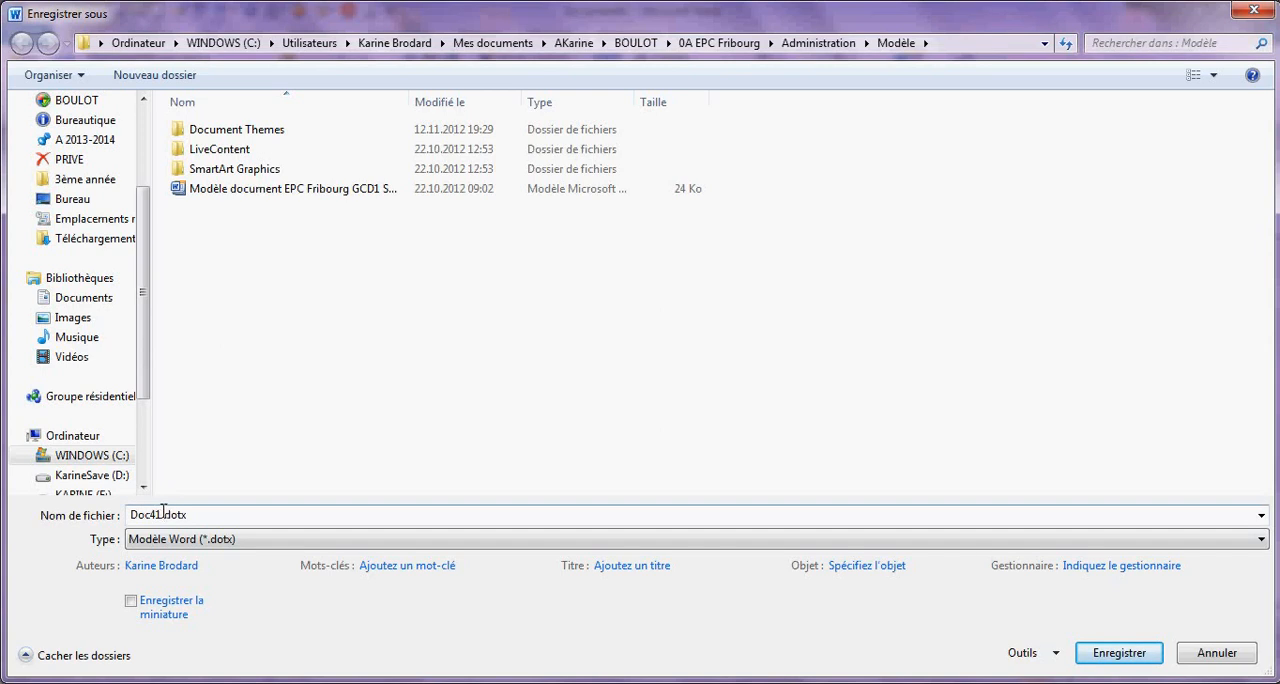
double_click(160, 510)
click(158, 515)
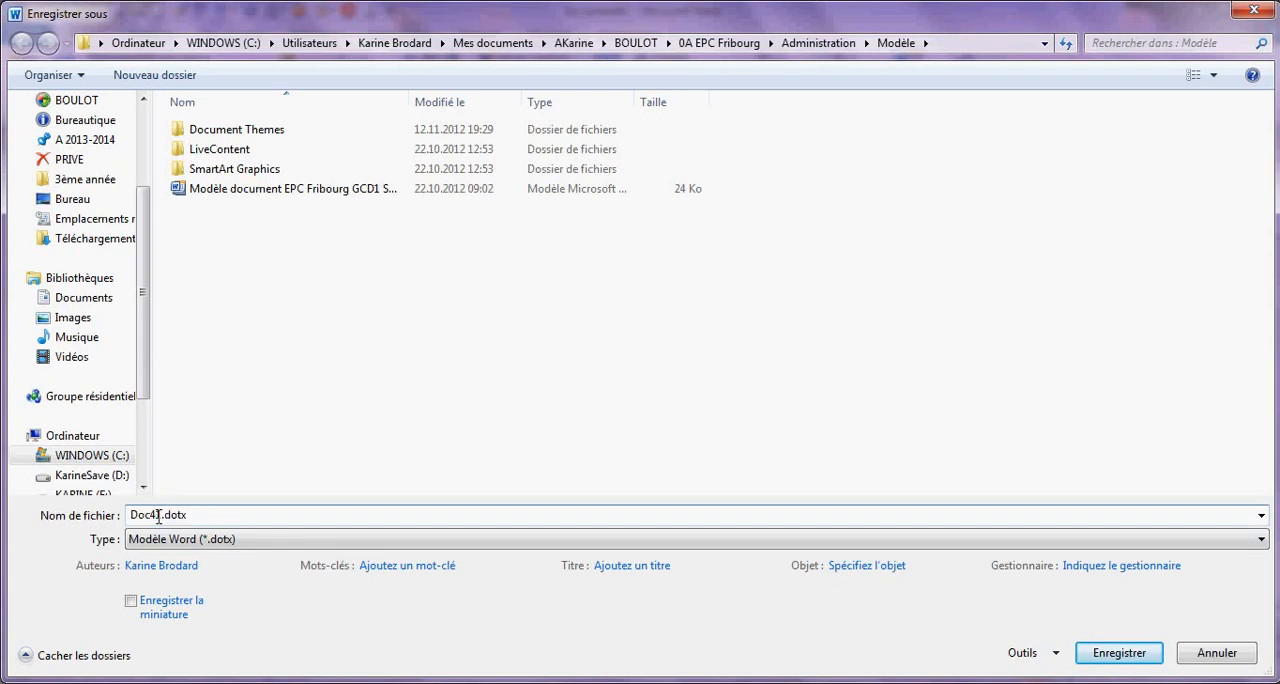
drag(158, 515, 81, 515)
text(Fomulaire Questionnaire)
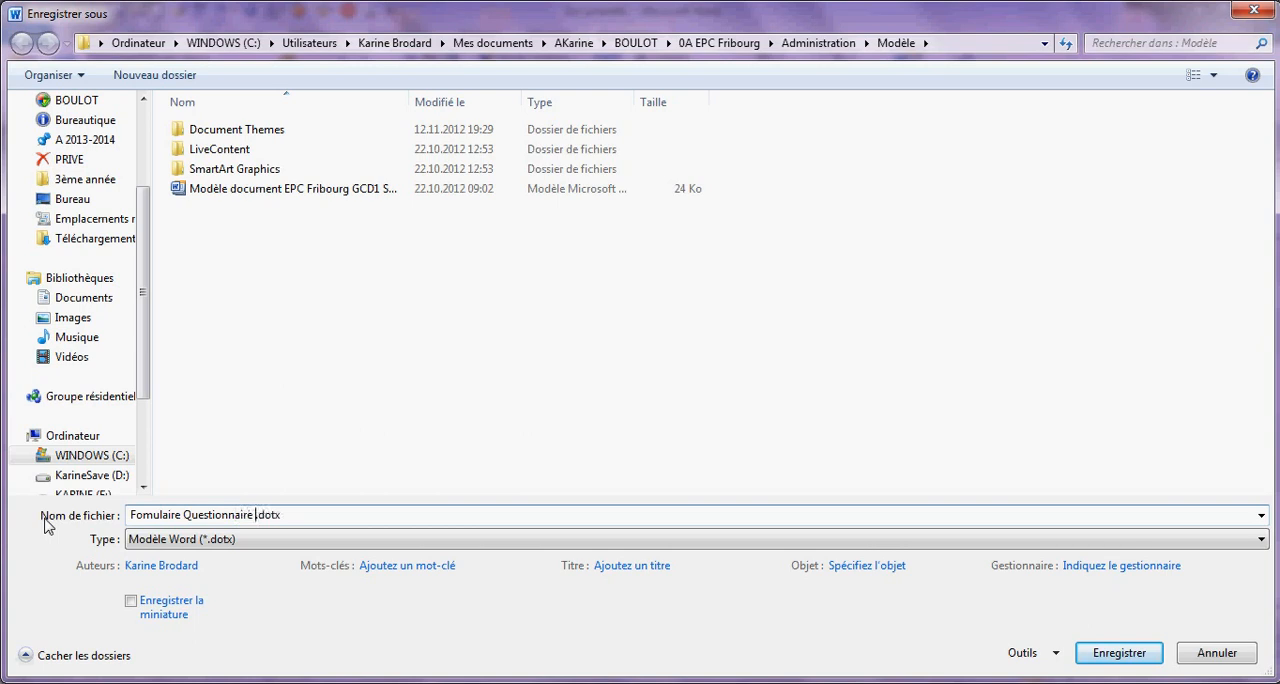
text( de satisfaction)
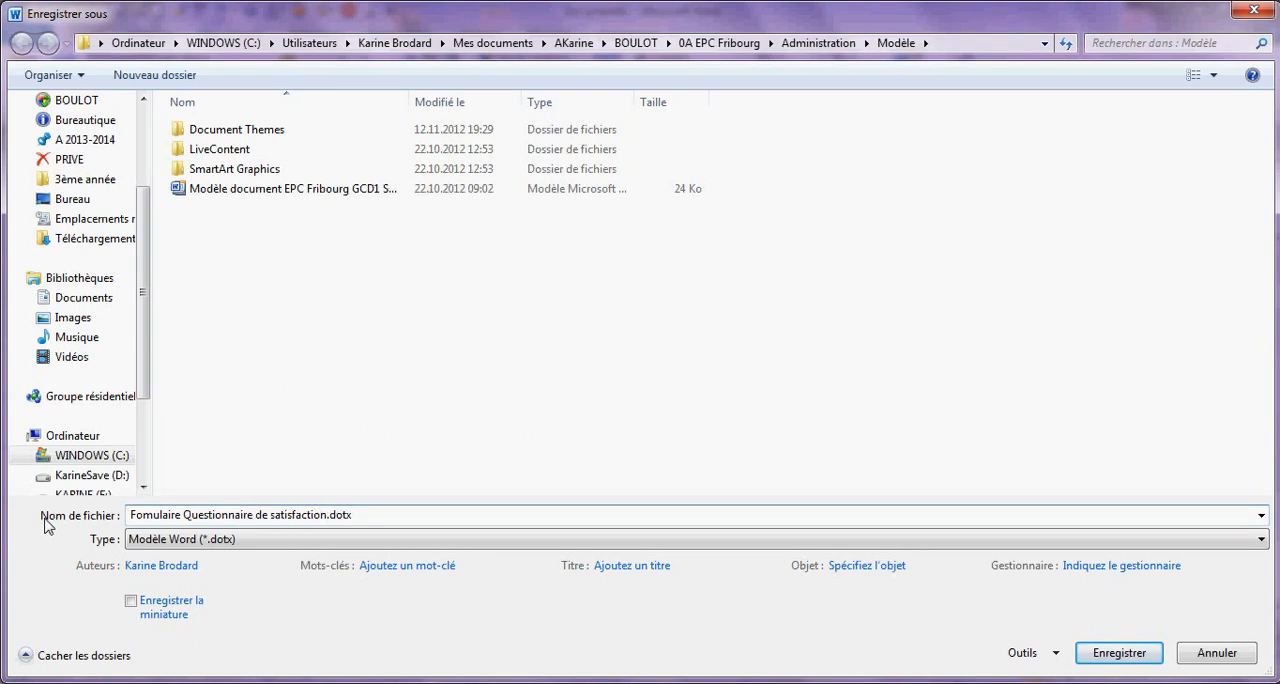
click(1112, 656)
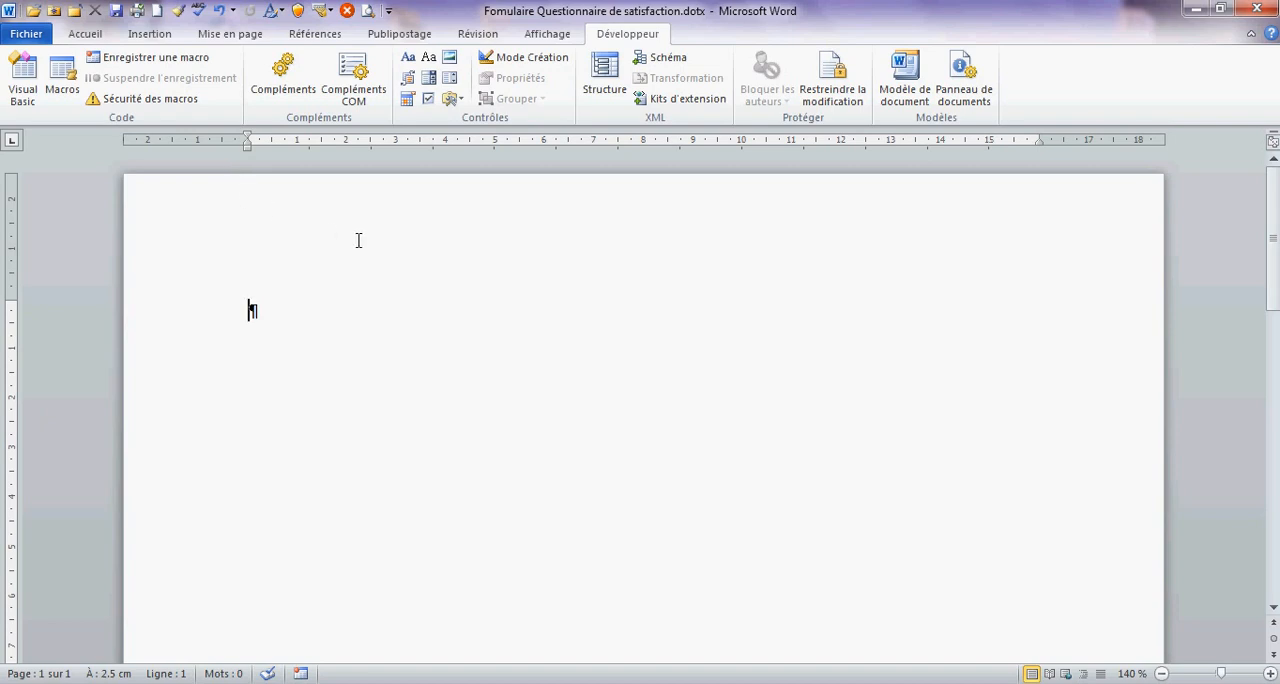
- Write the heading "Message" followed by a telephone symbol and start a new line below it
text(Message)
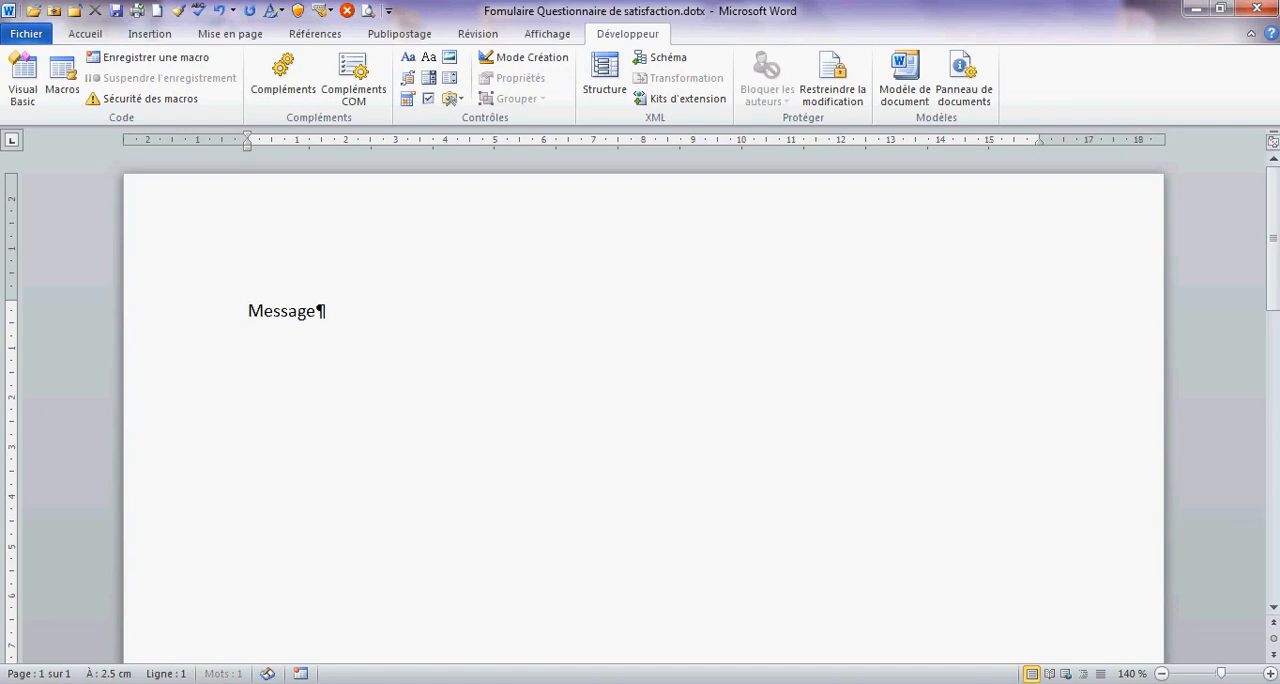
click(166, 36)
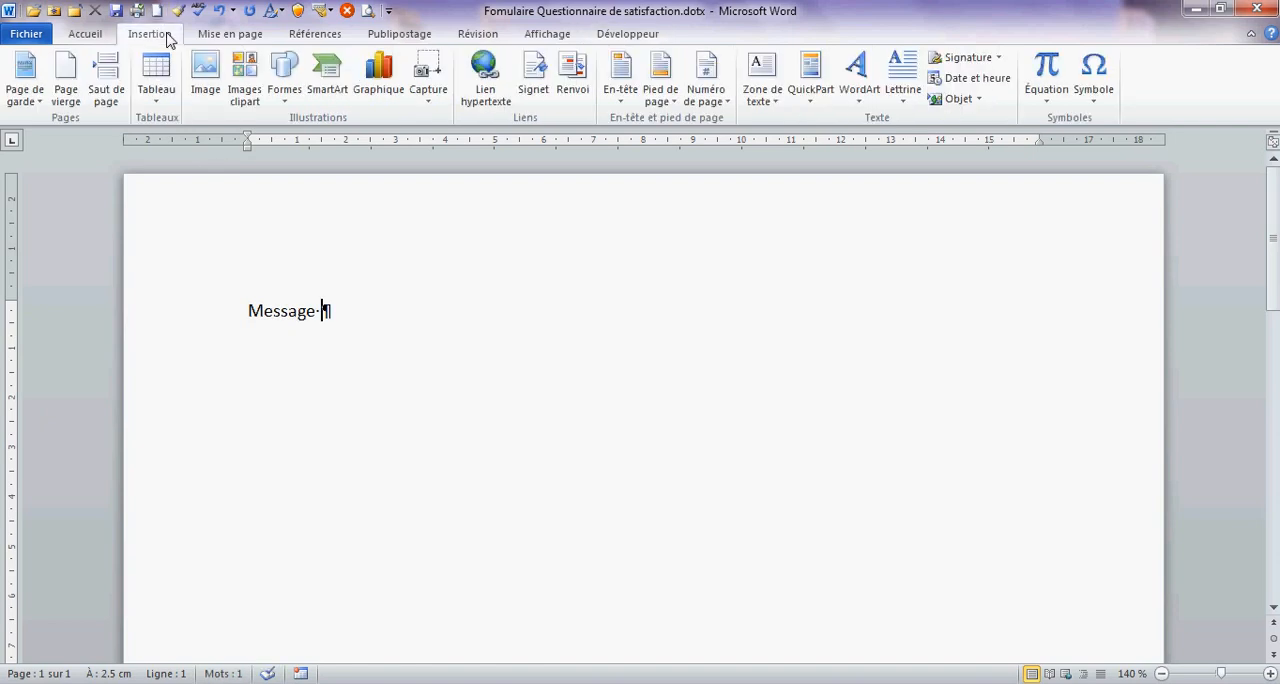
click(1094, 80)
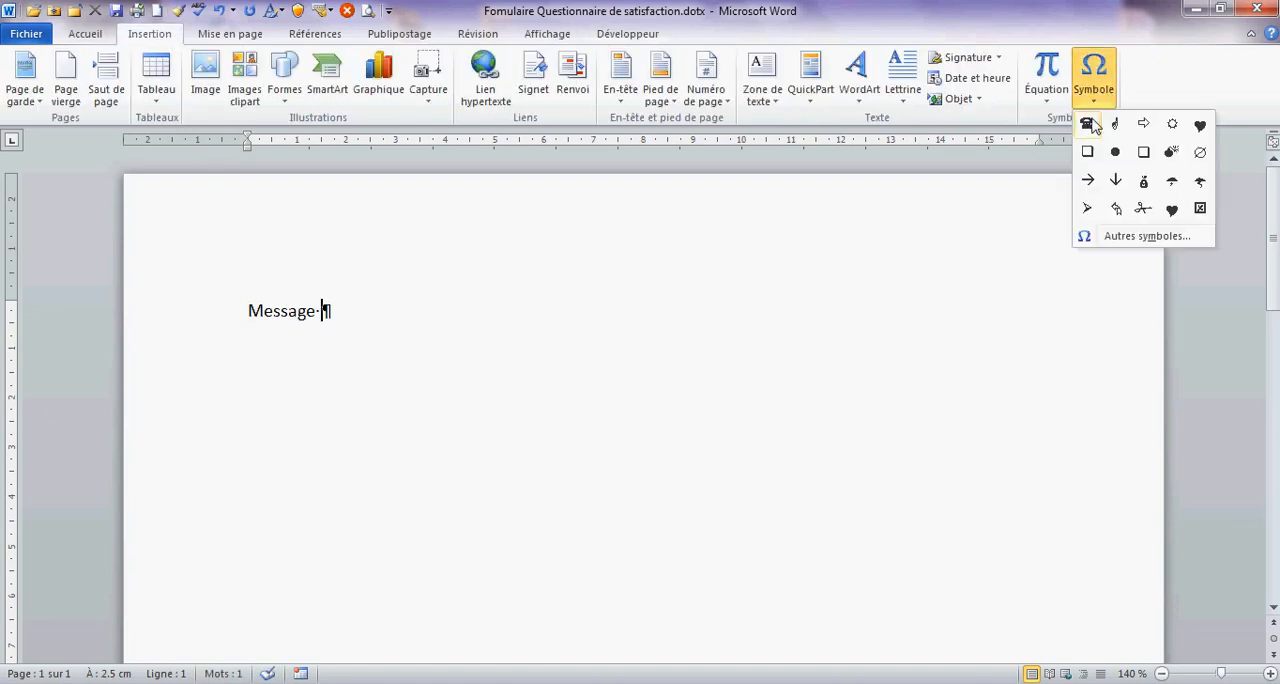
click(1087, 123)
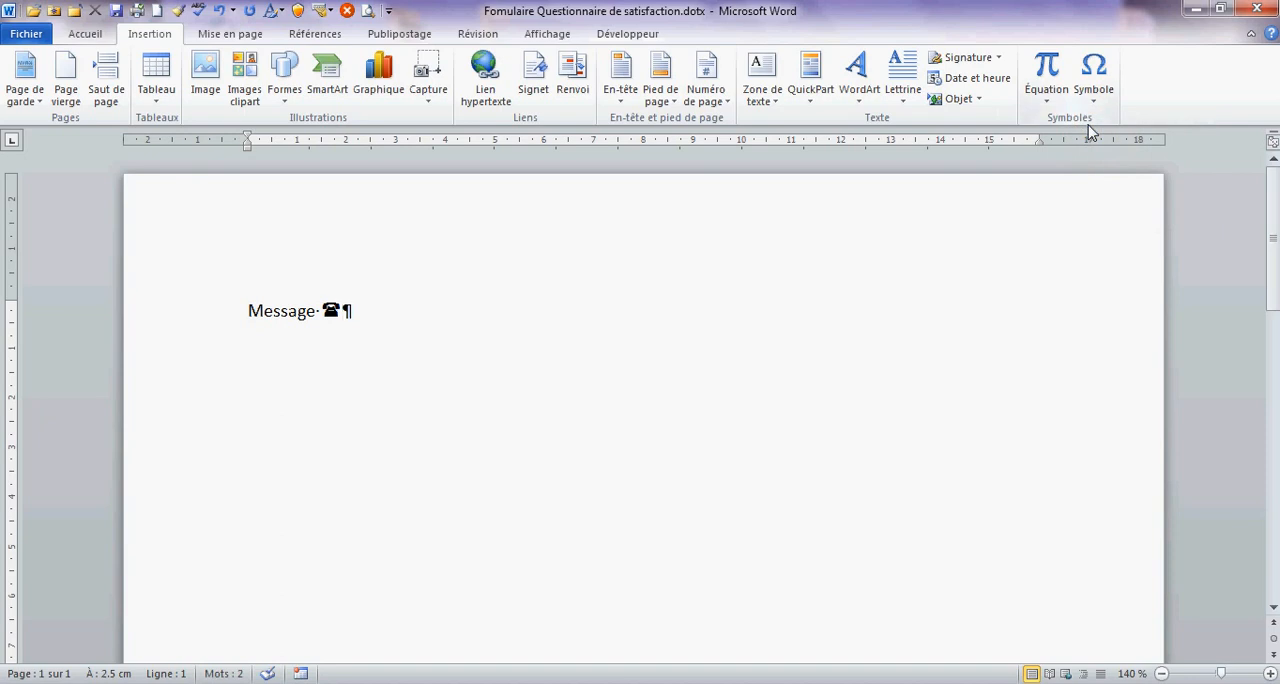
key(Return)
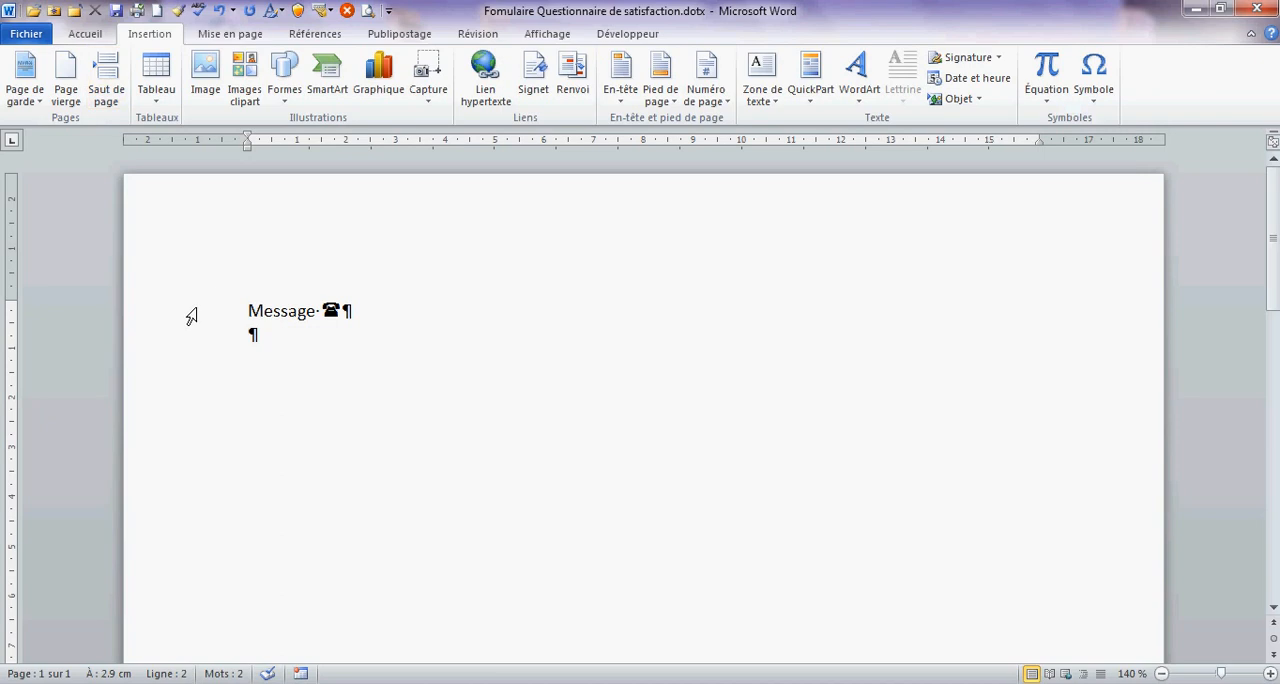
- Enlarge the font of the whole "Message" heading line, including the telephone symbol
click(204, 313)
click(85, 33)
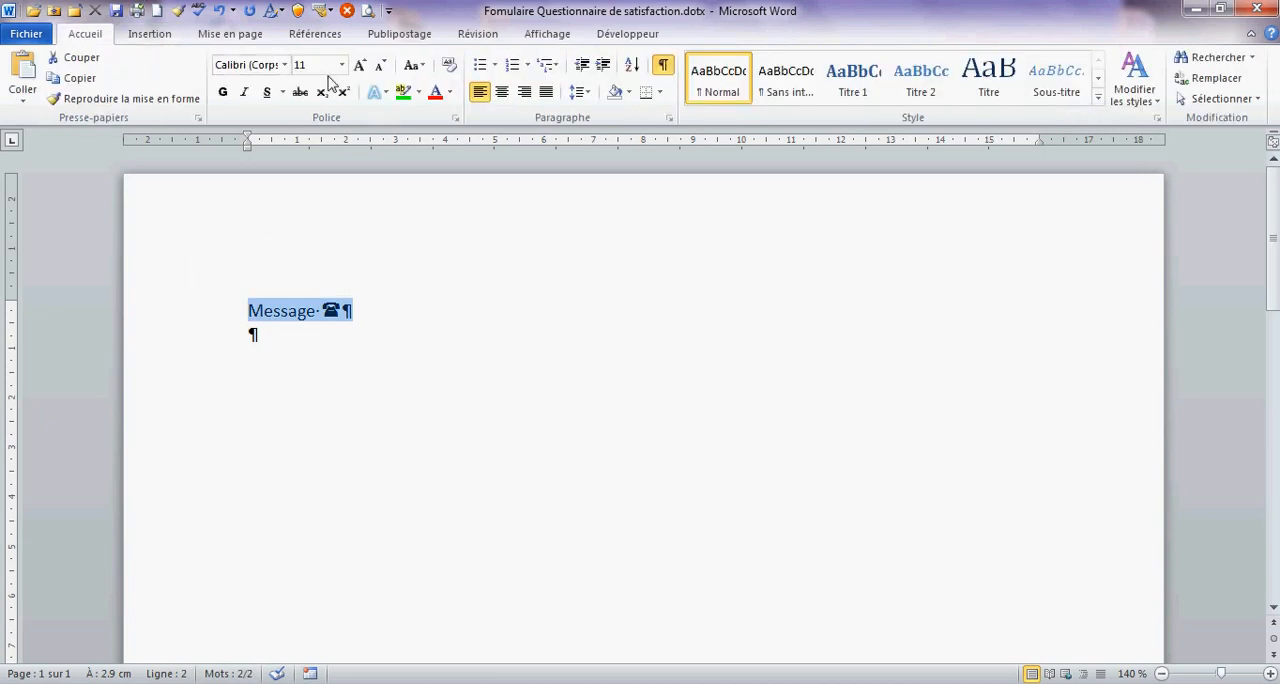
click(360, 65)
click(360, 65)
click(360, 65)
click(360, 65)
- Leave an empty line below the heading and insert a table with 4 columns and 14 rows
click(304, 352)
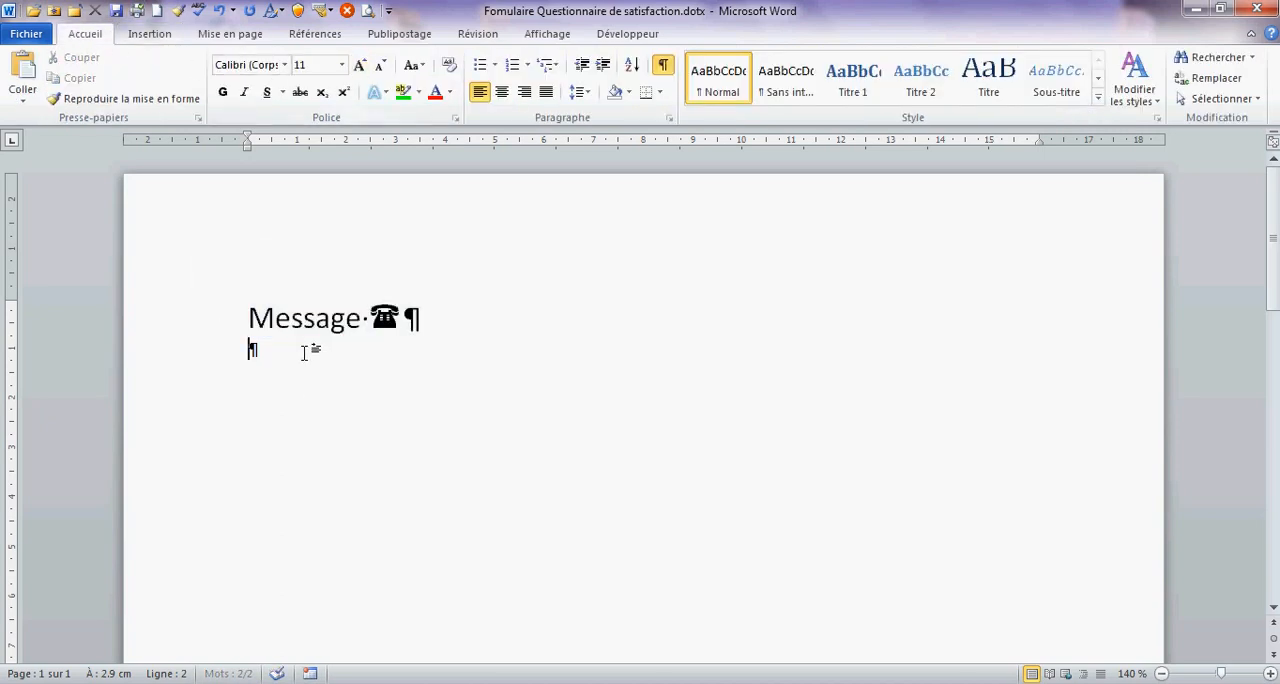
key(Return)
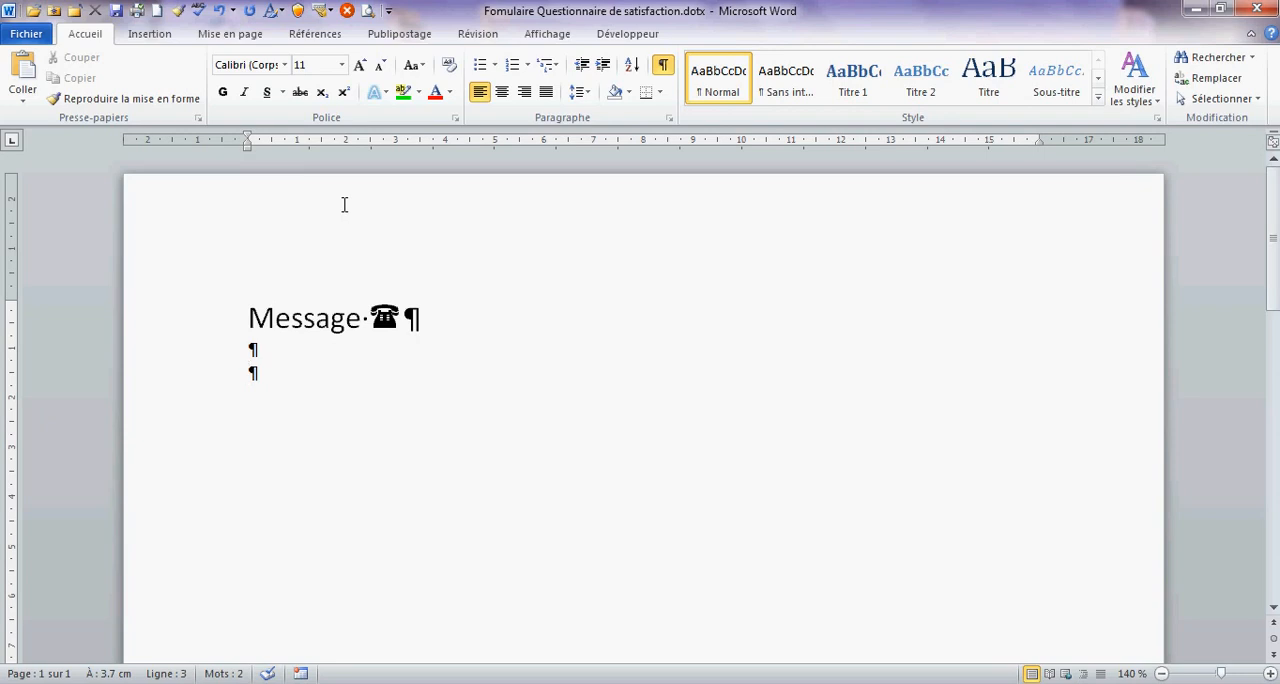
click(149, 33)
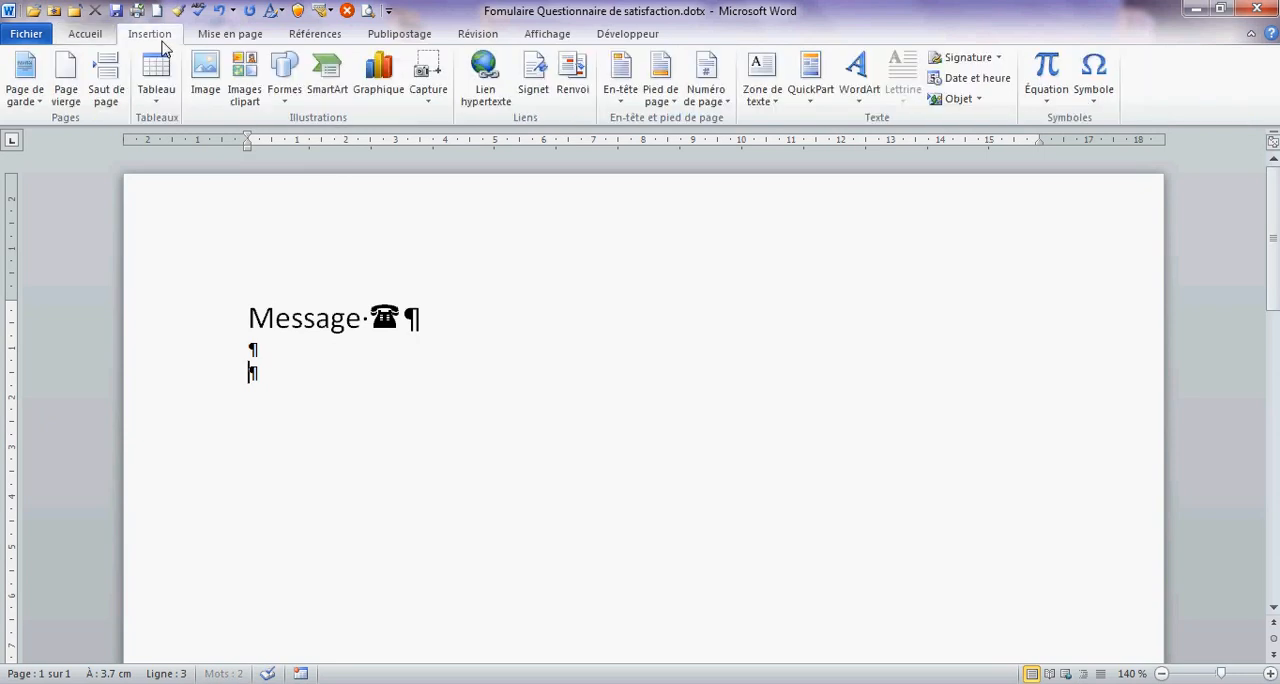
click(156, 75)
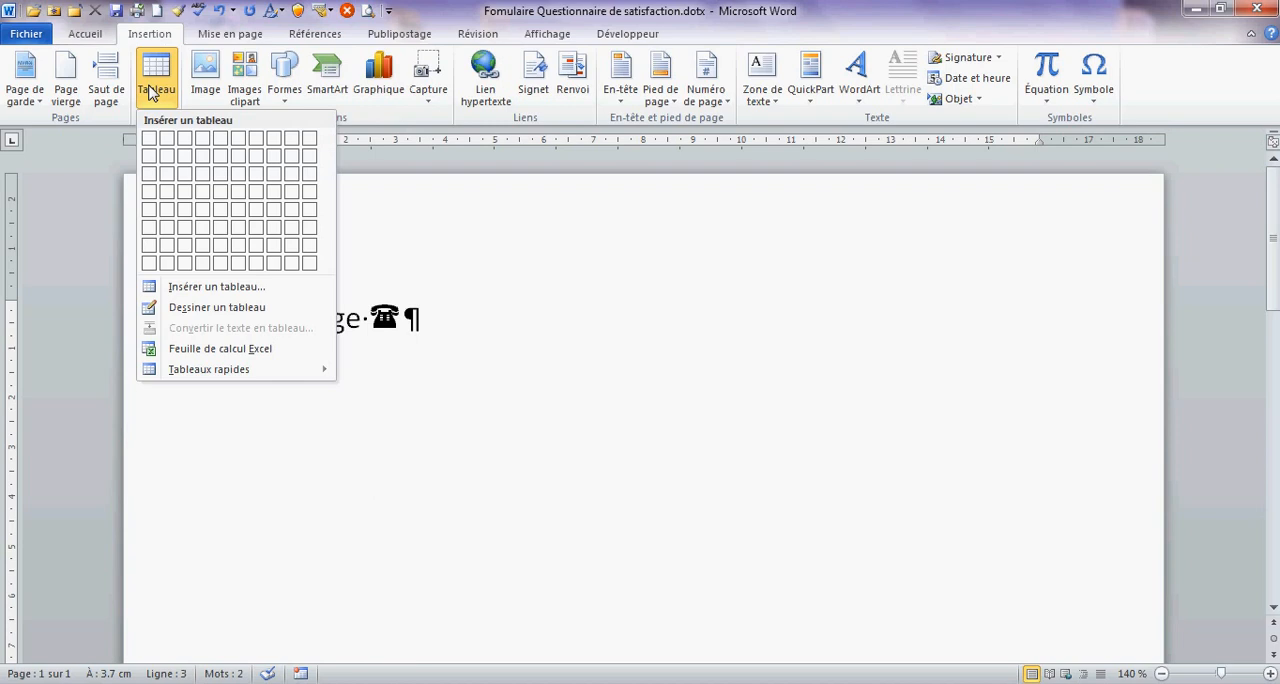
click(206, 290)
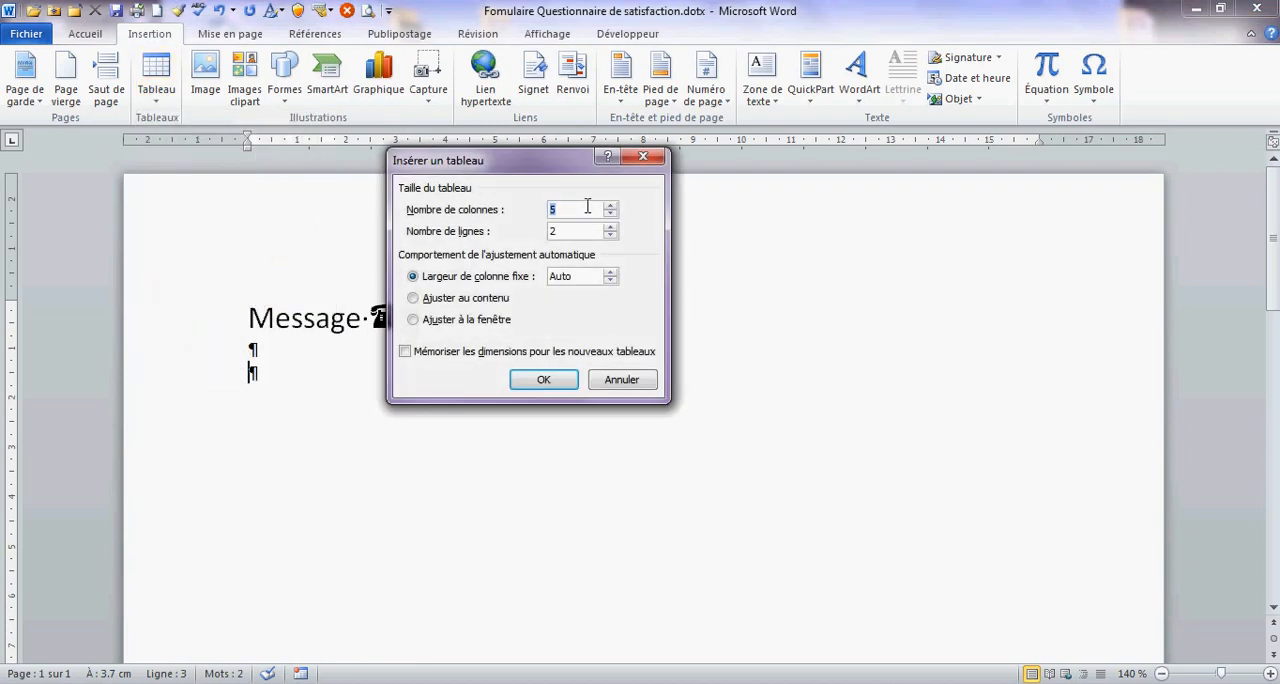
text(4)
key(Tab)
text(14)
key(Return)
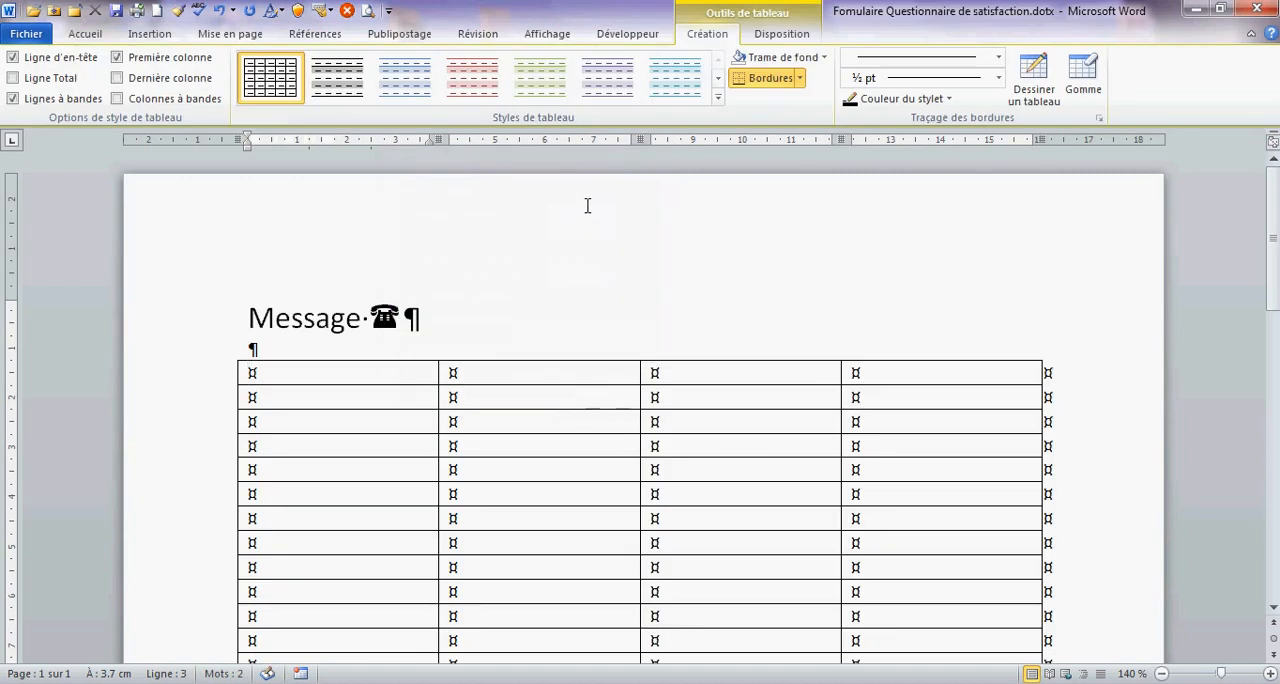
- Remove all borders from the entire table and display the table layout options
click(800, 79)
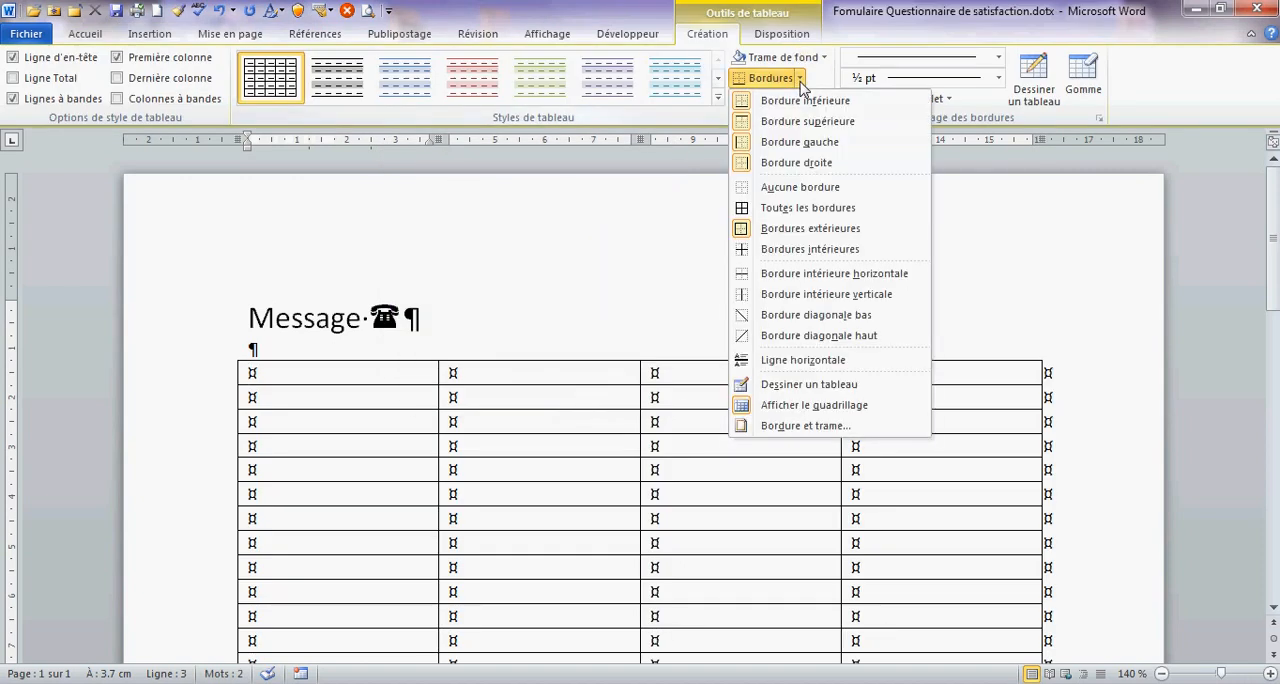
click(794, 189)
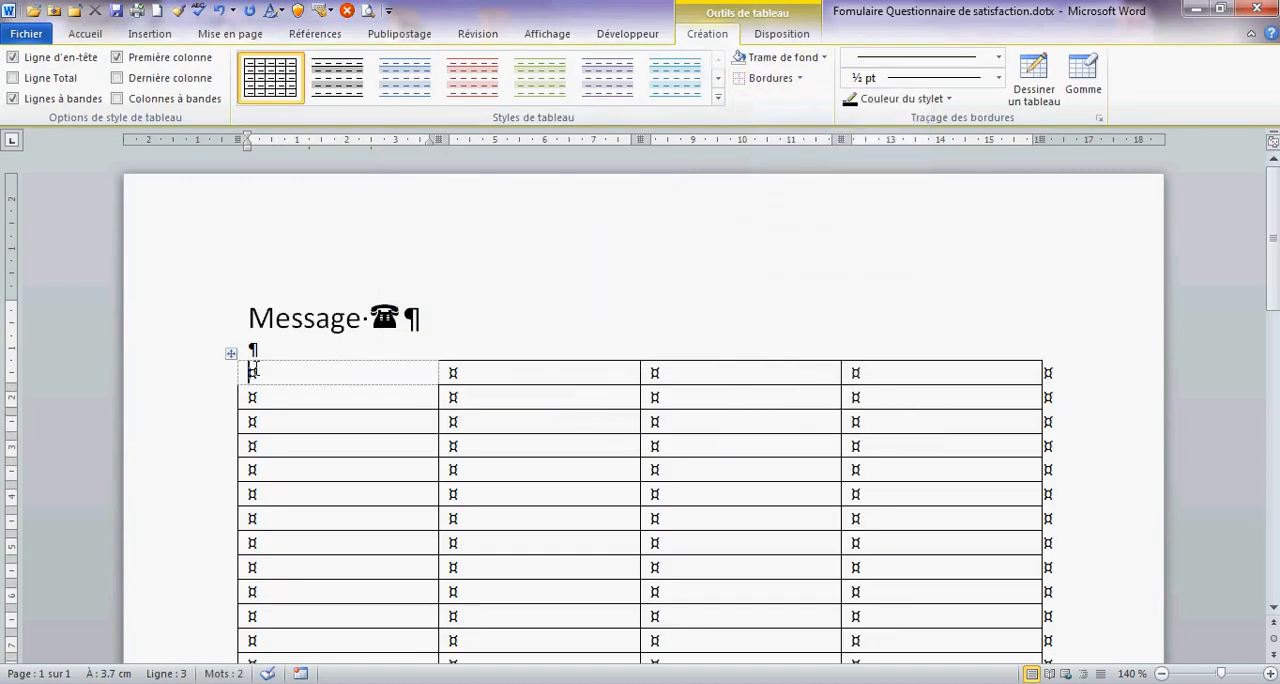
click(233, 354)
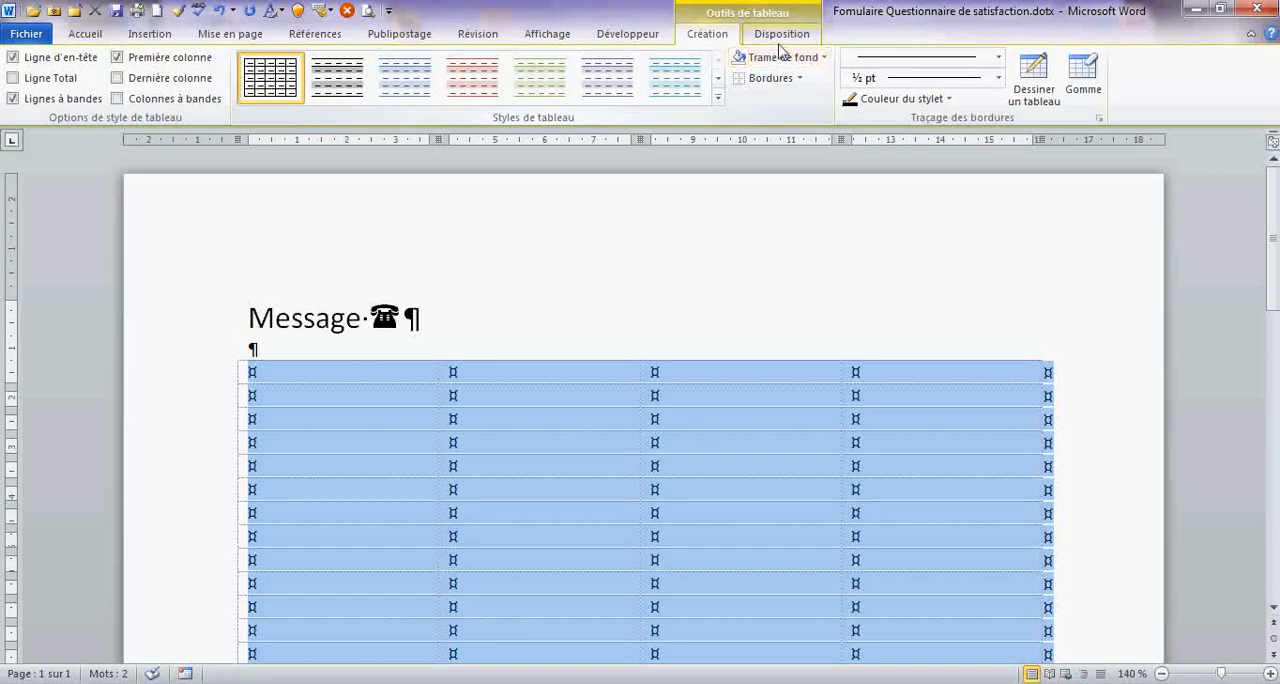
click(780, 36)
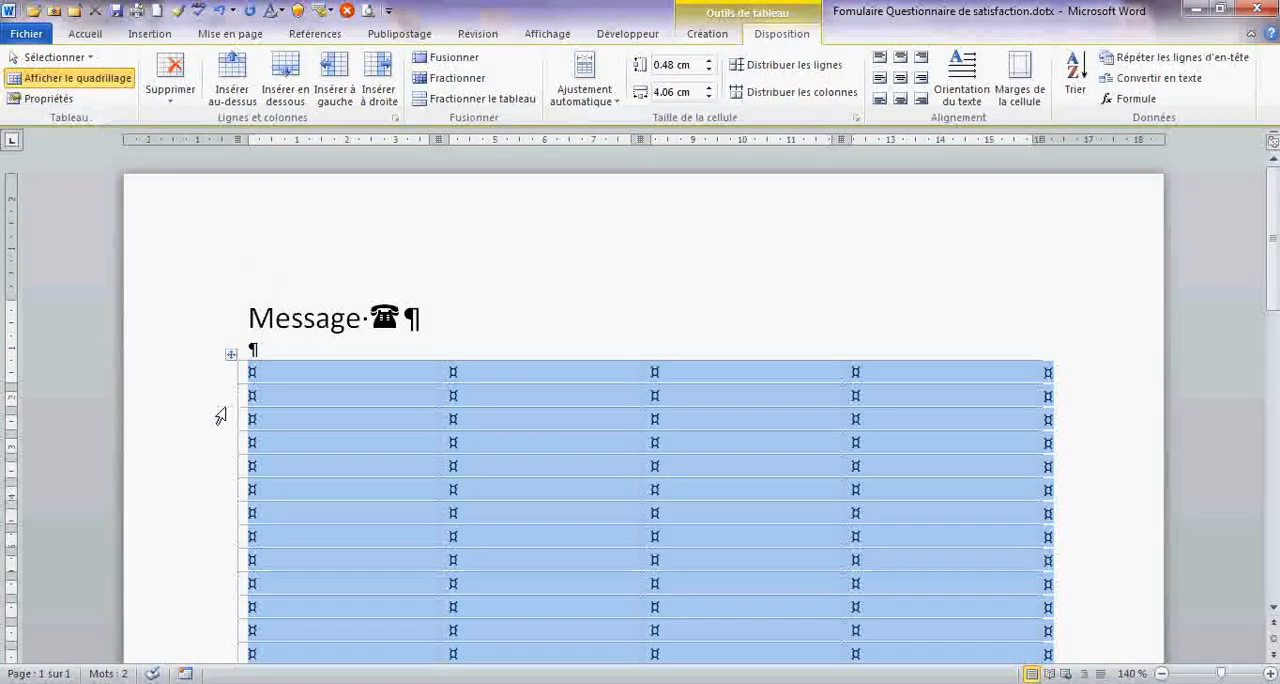
- Fill the table's first column with the labels "Date" in row 1, "Pris par" in row 3 and "De" in row 5
click(276, 376)
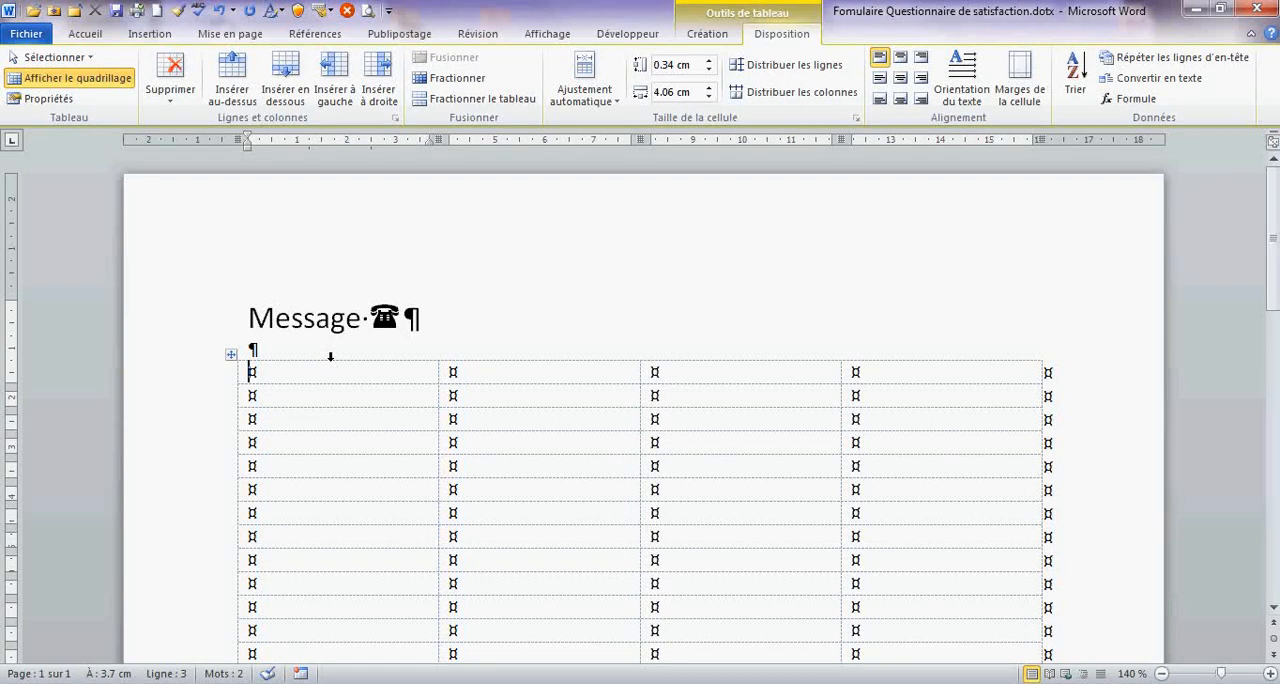
text(Date)
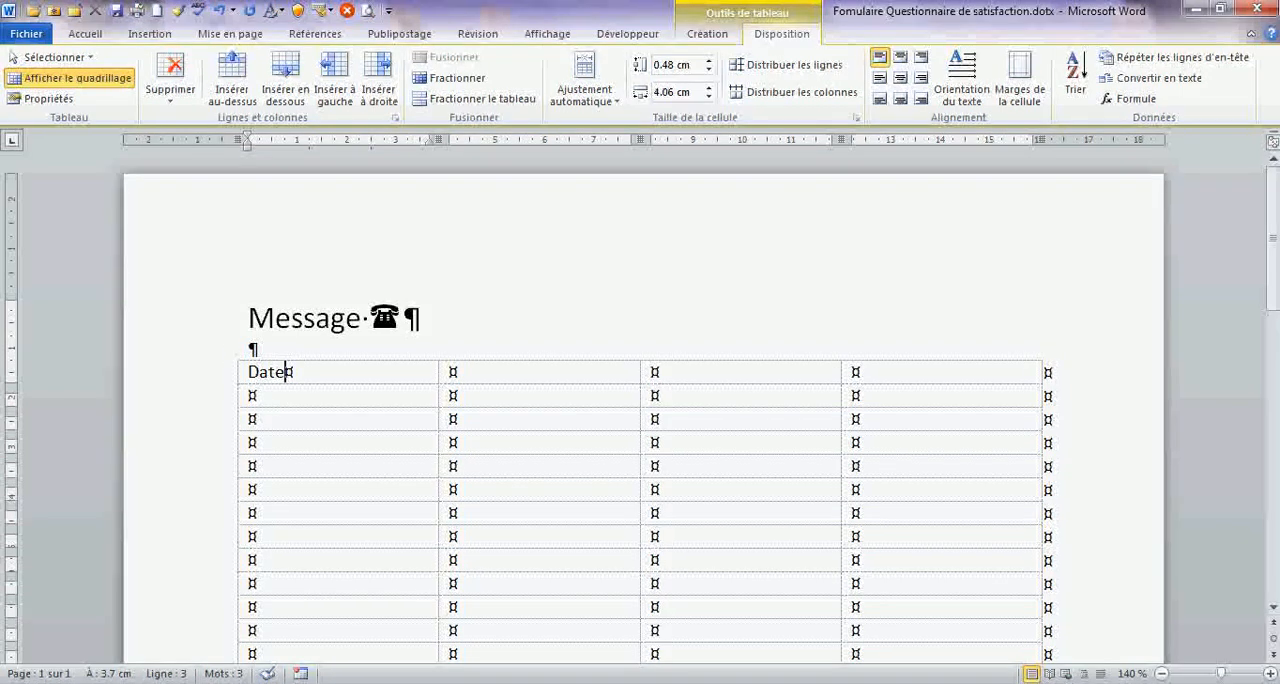
click(509, 369)
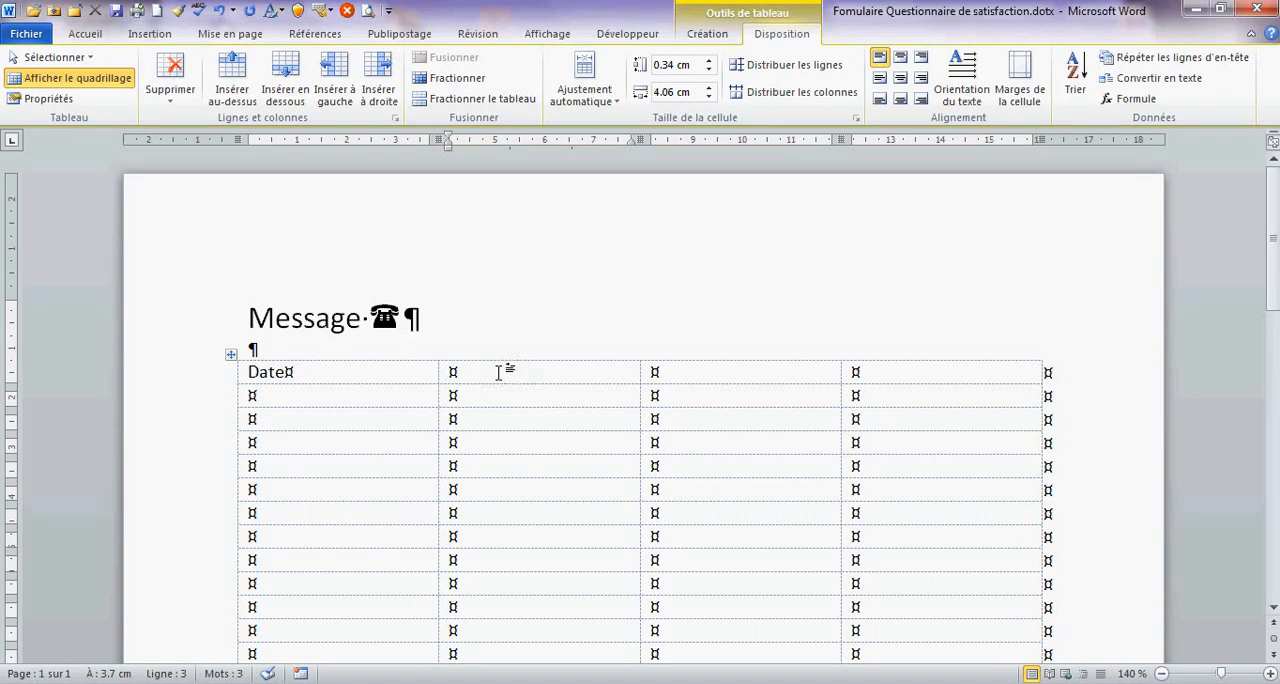
click(362, 424)
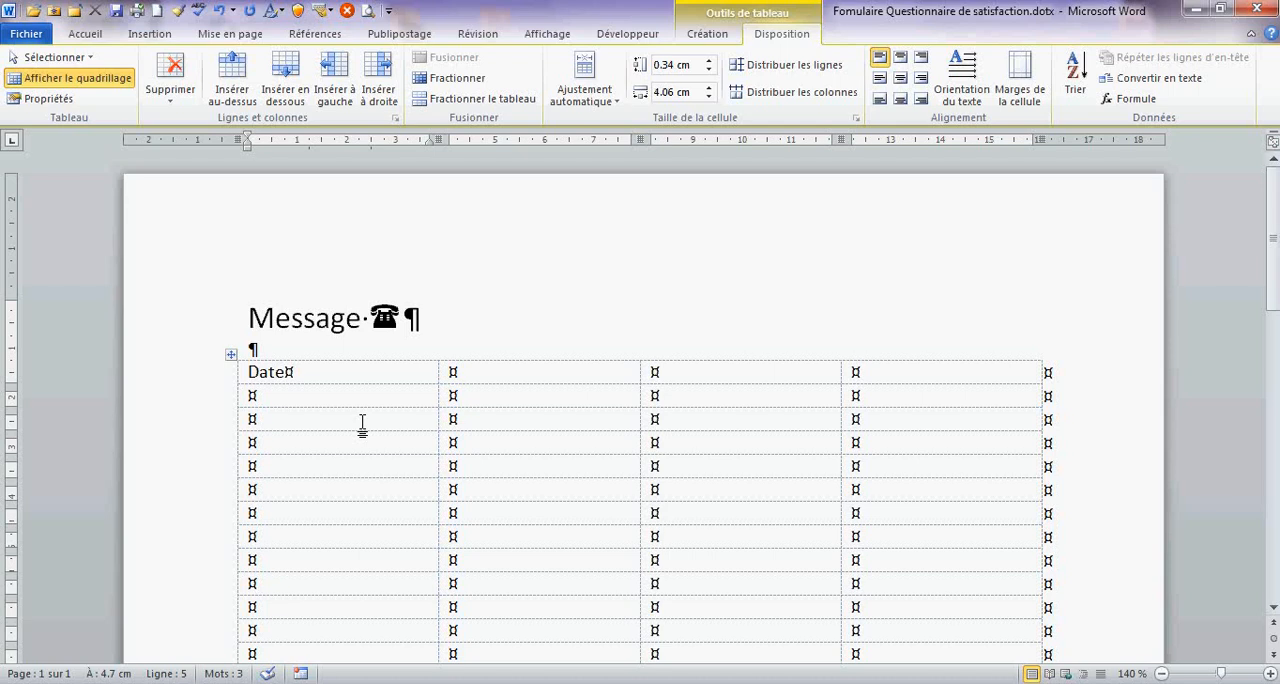
text(Pris)
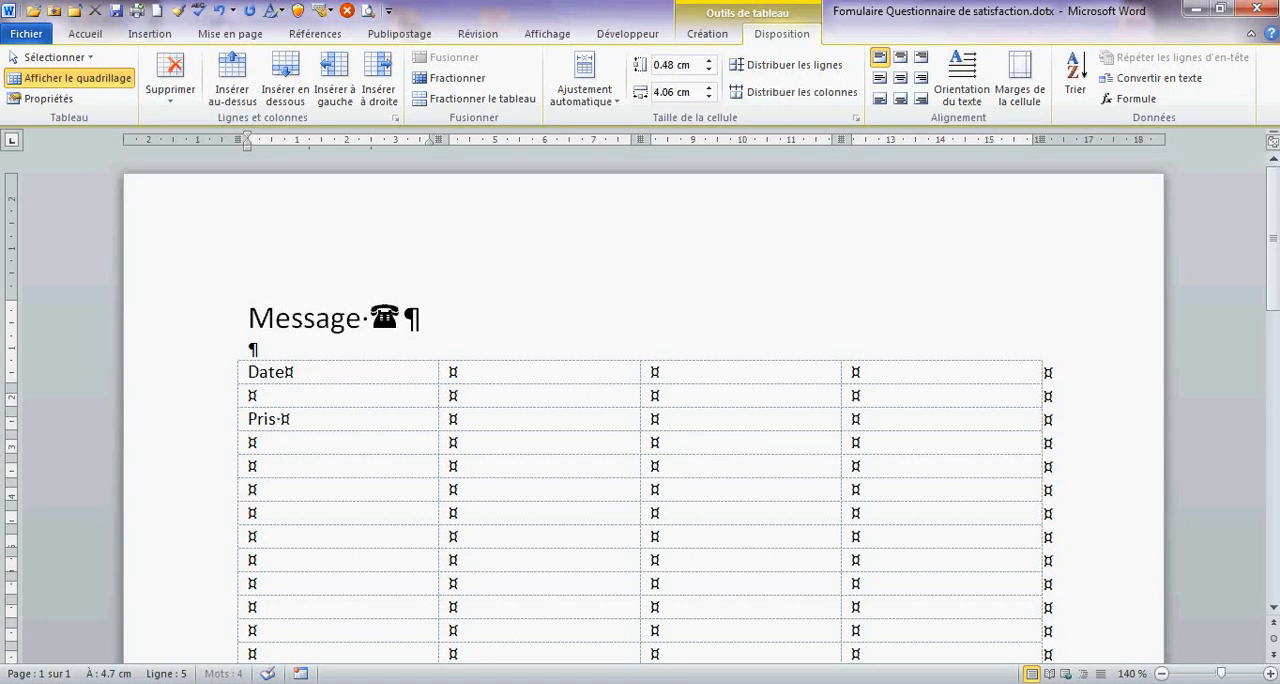
text(par)
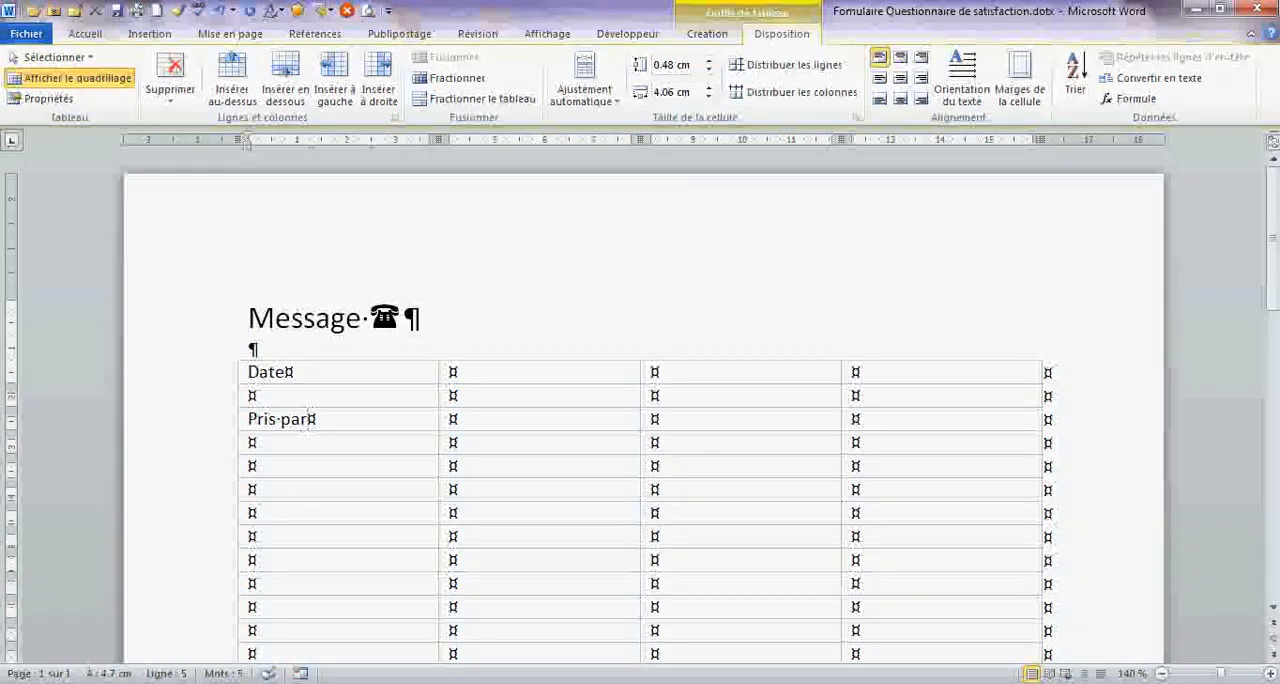
click(298, 466)
text(De)
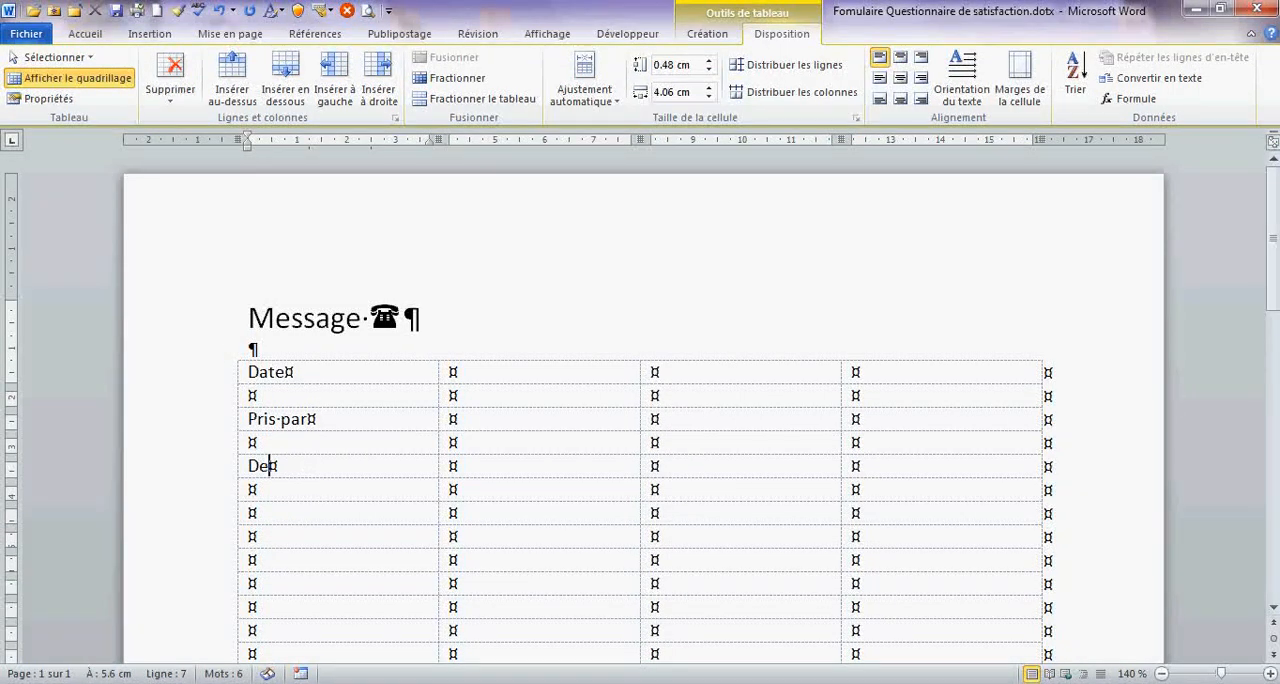
- In the second column, starting beside "De", enter the labels "Titre", "Nom", "Prénom" and "Société" in consecutive rows
click(505, 456)
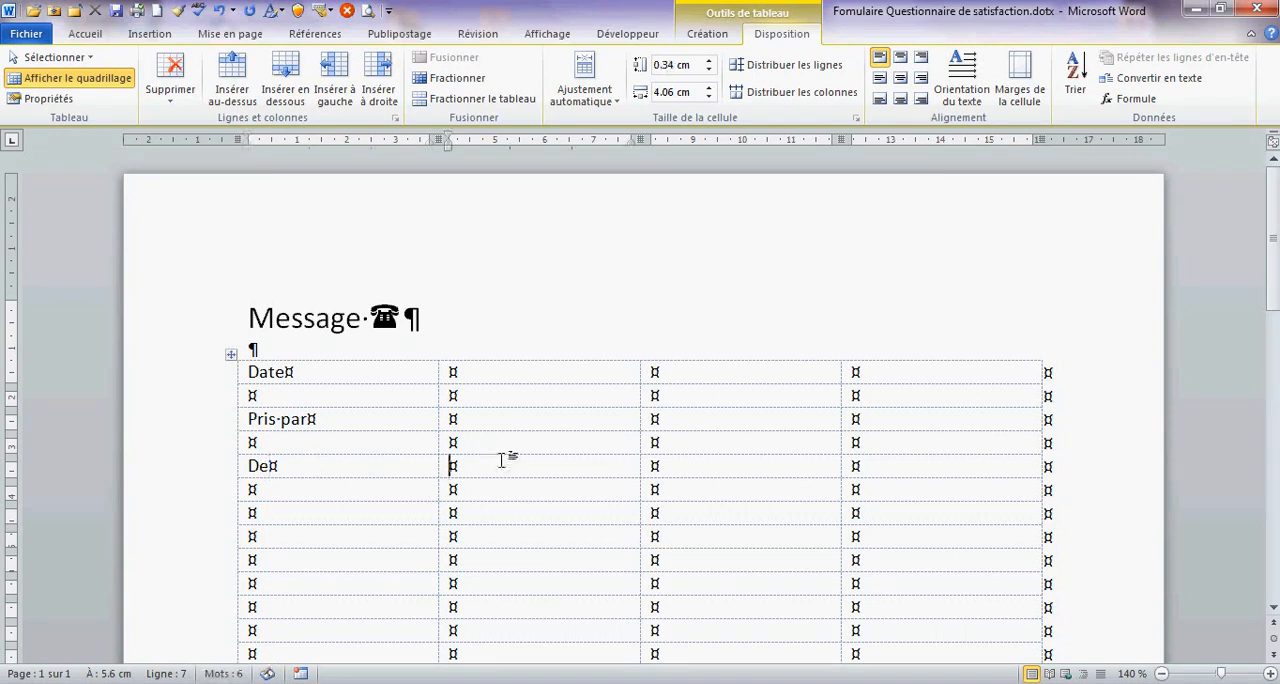
text(Titre)
key(Down)
text(Nom)
key(Down)
text(Prénom)
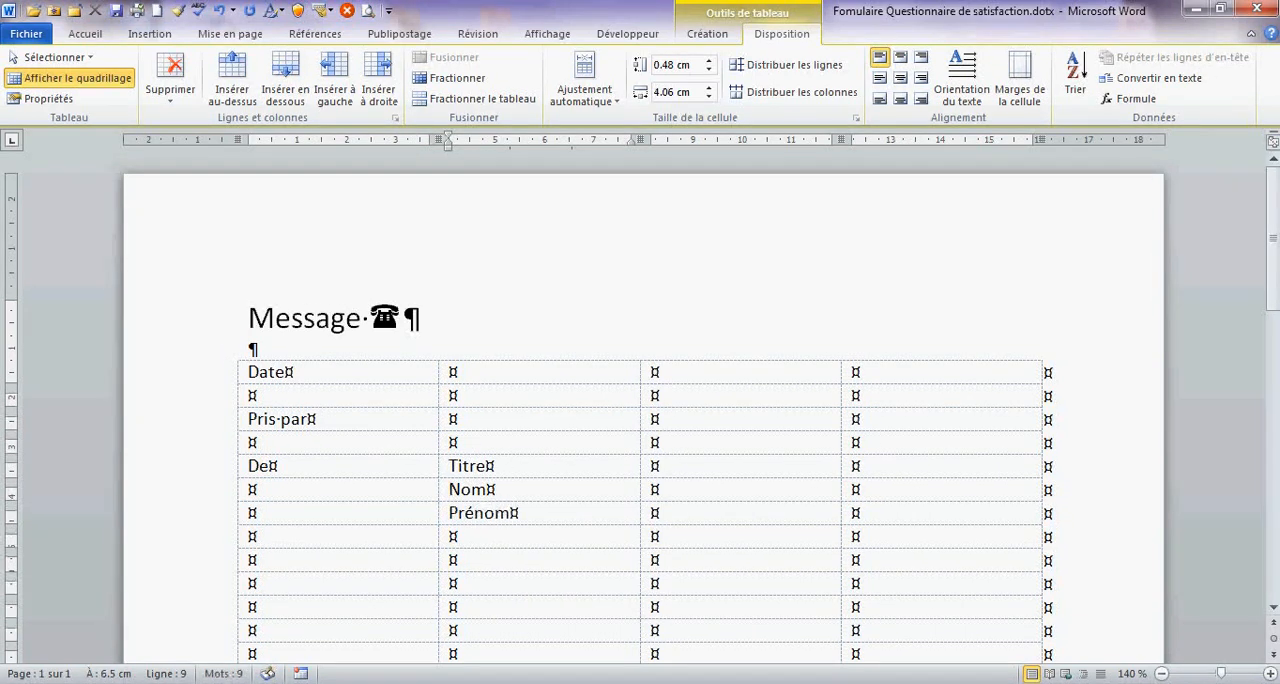
key(Down)
text(Société)
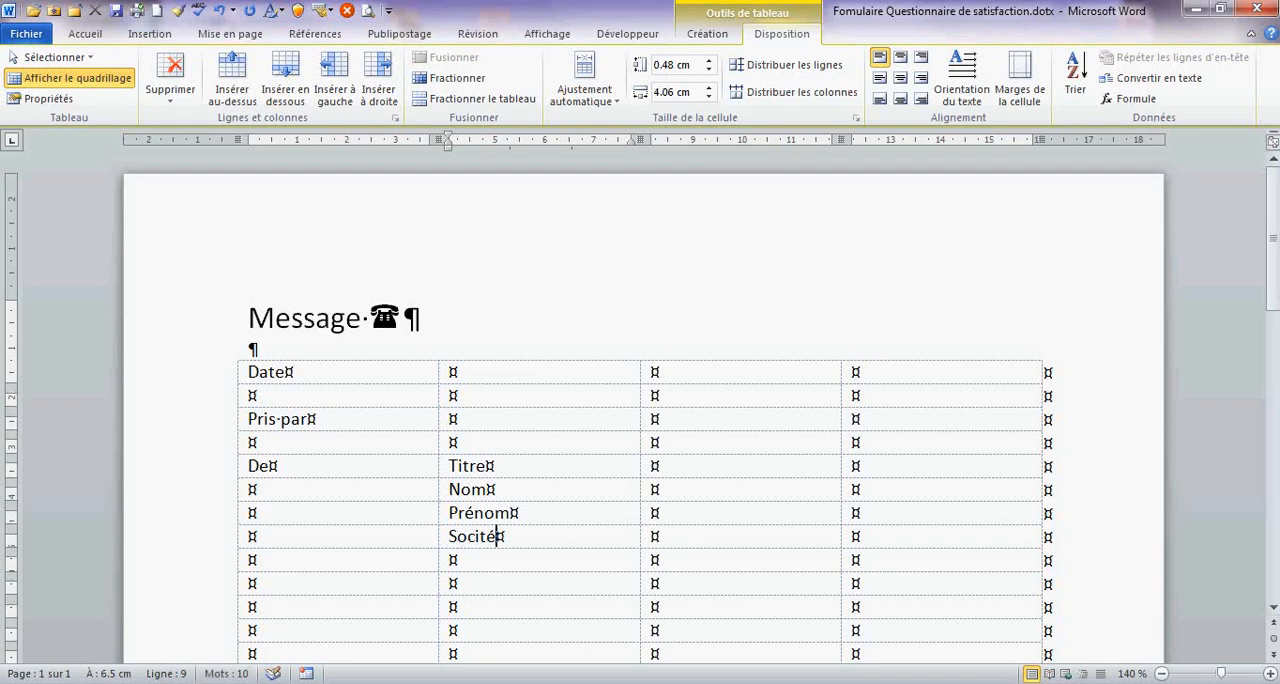
key(BackSpace)
key(BackSpace)
text(été)
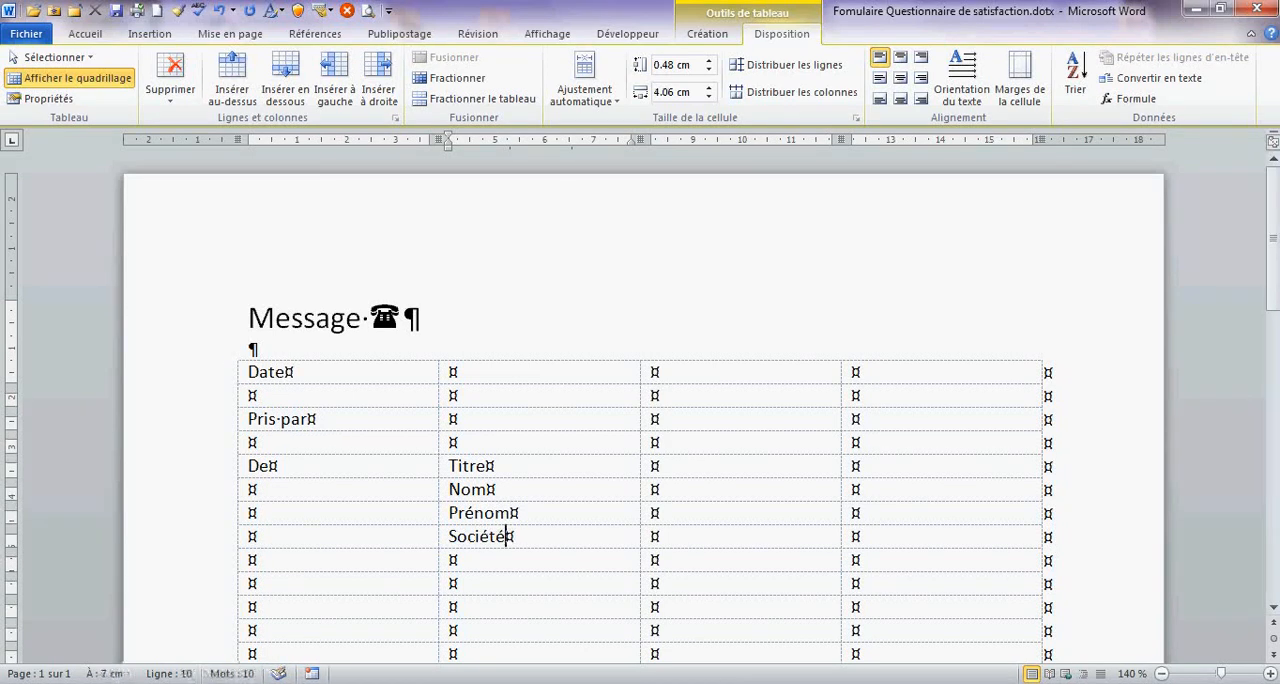
- Add the labels "Localité" and "No de téléphone" in the two second-column cells below "Société"
key(Down)
text(Local)
text(ité)
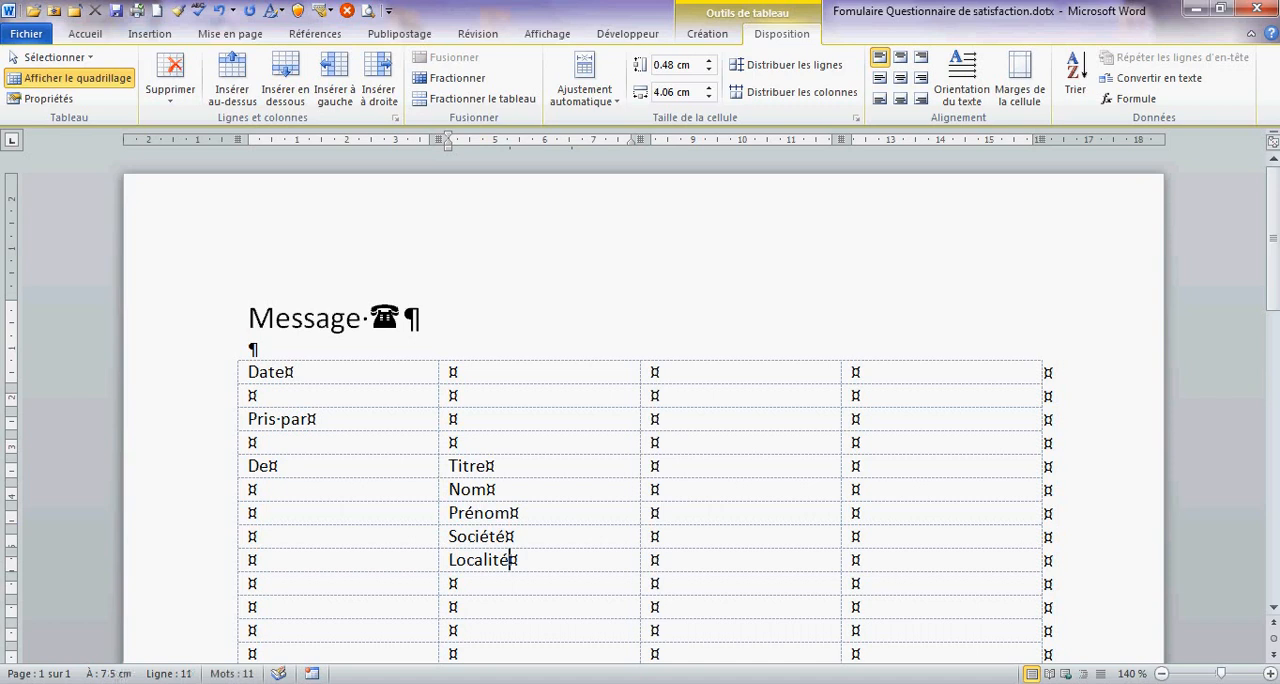
key(Down)
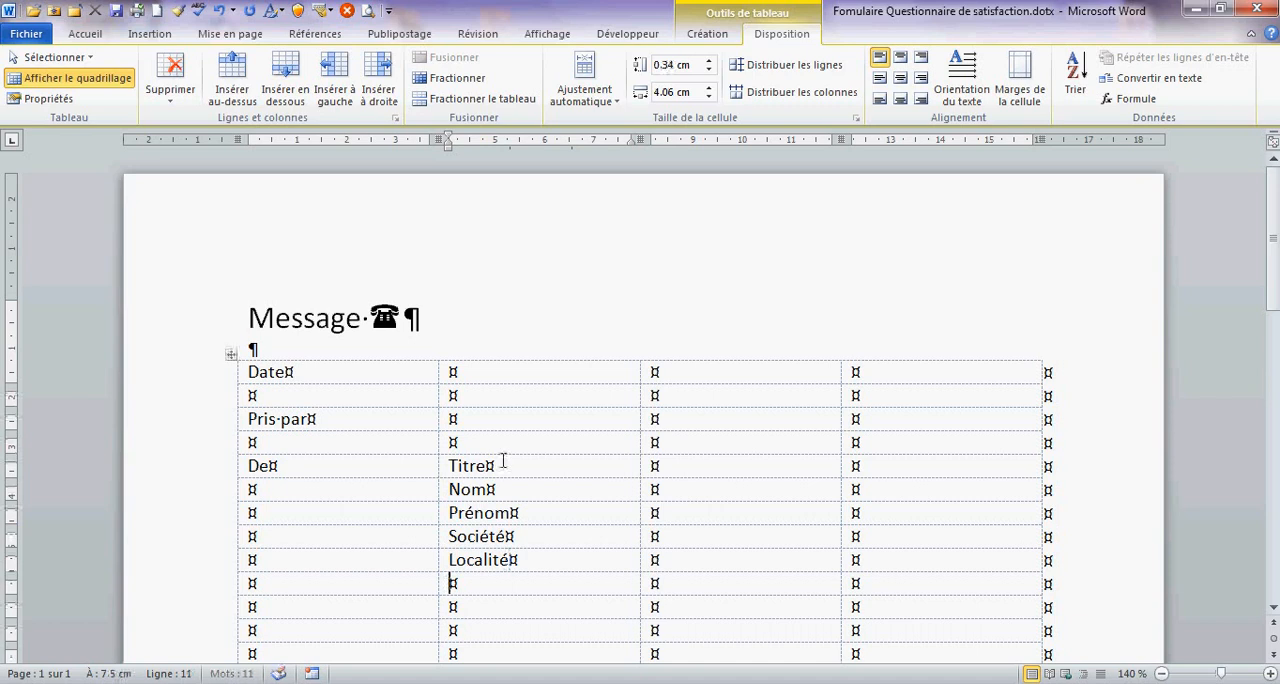
text(No de télp)
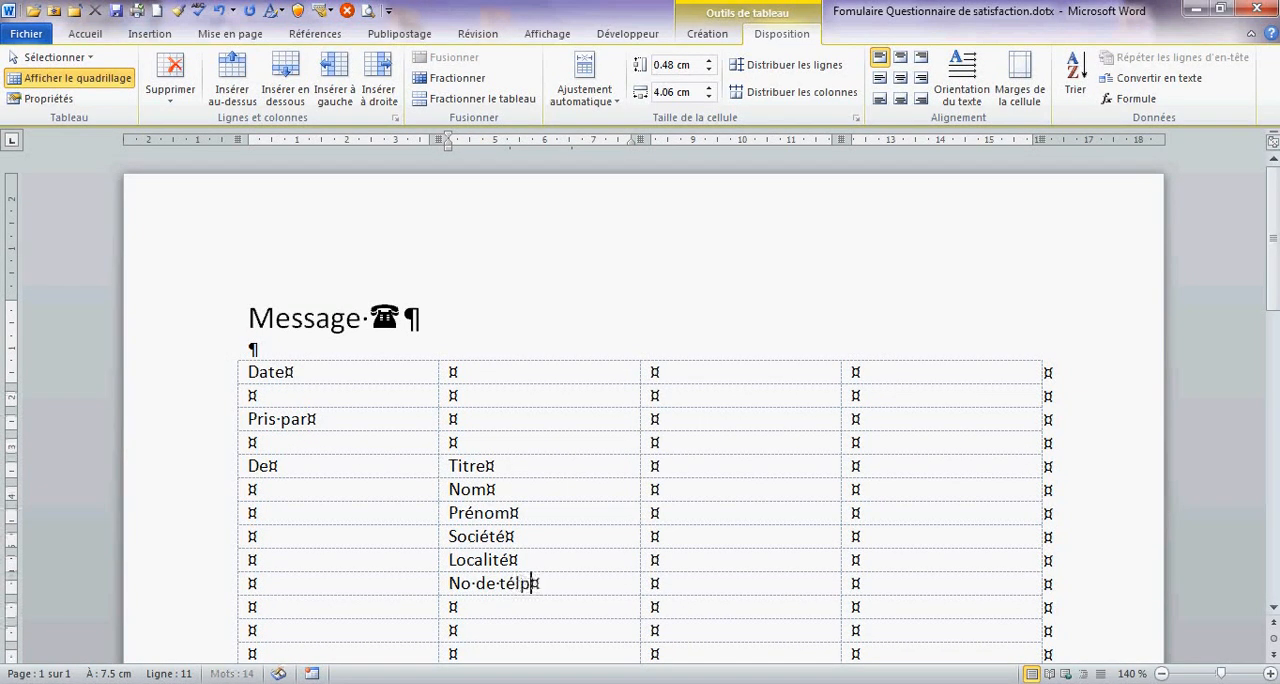
key(BackSpace)
text(éphone)
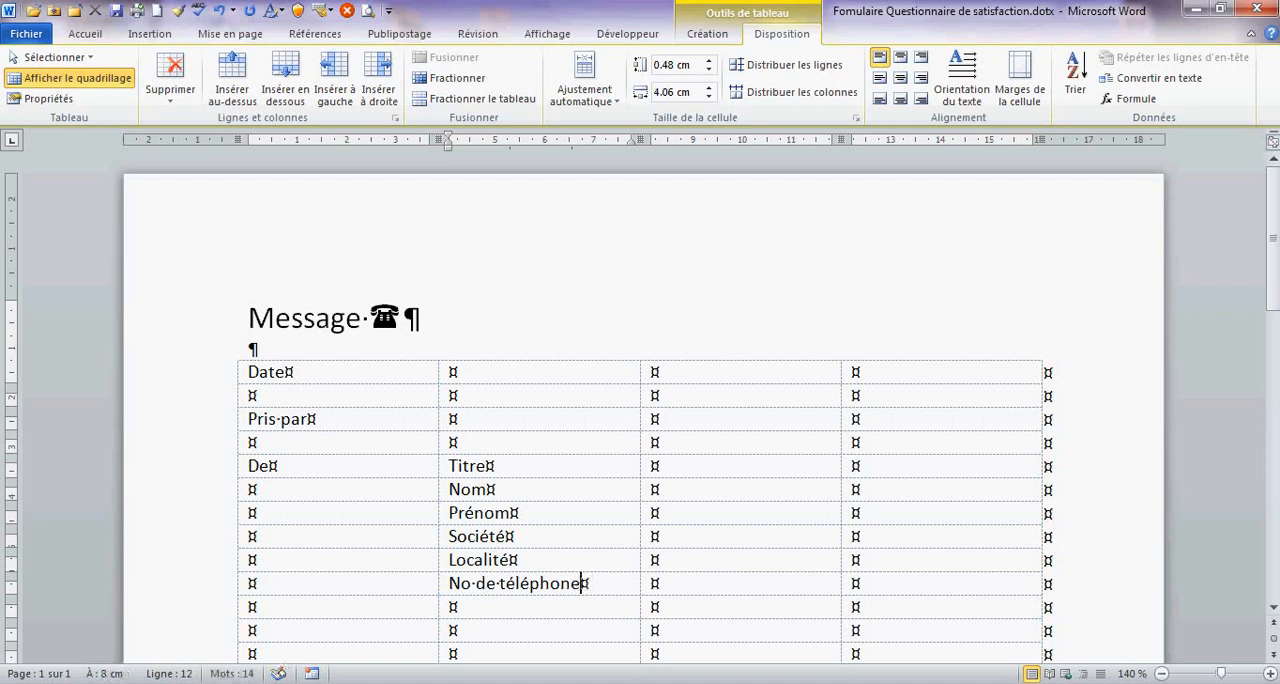
- Enter the label "A" in the first column of row 12 and "Nom" in the cell beside it
click(296, 630)
text(A)
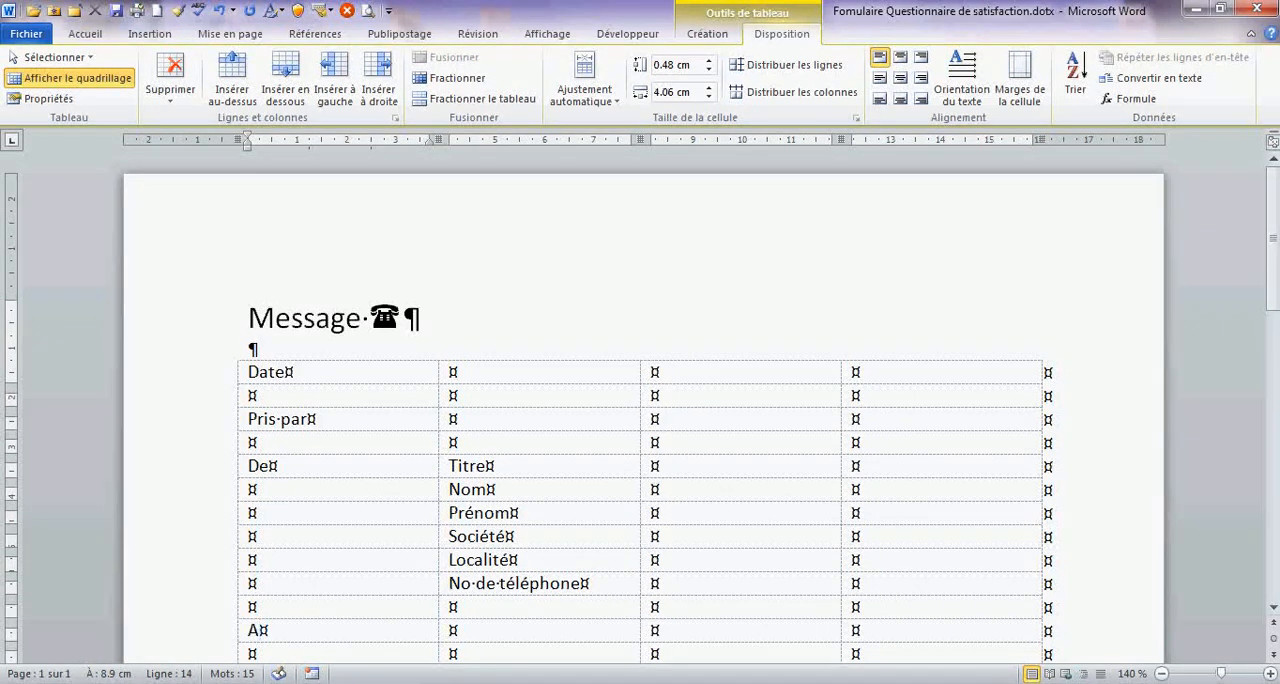
click(495, 630)
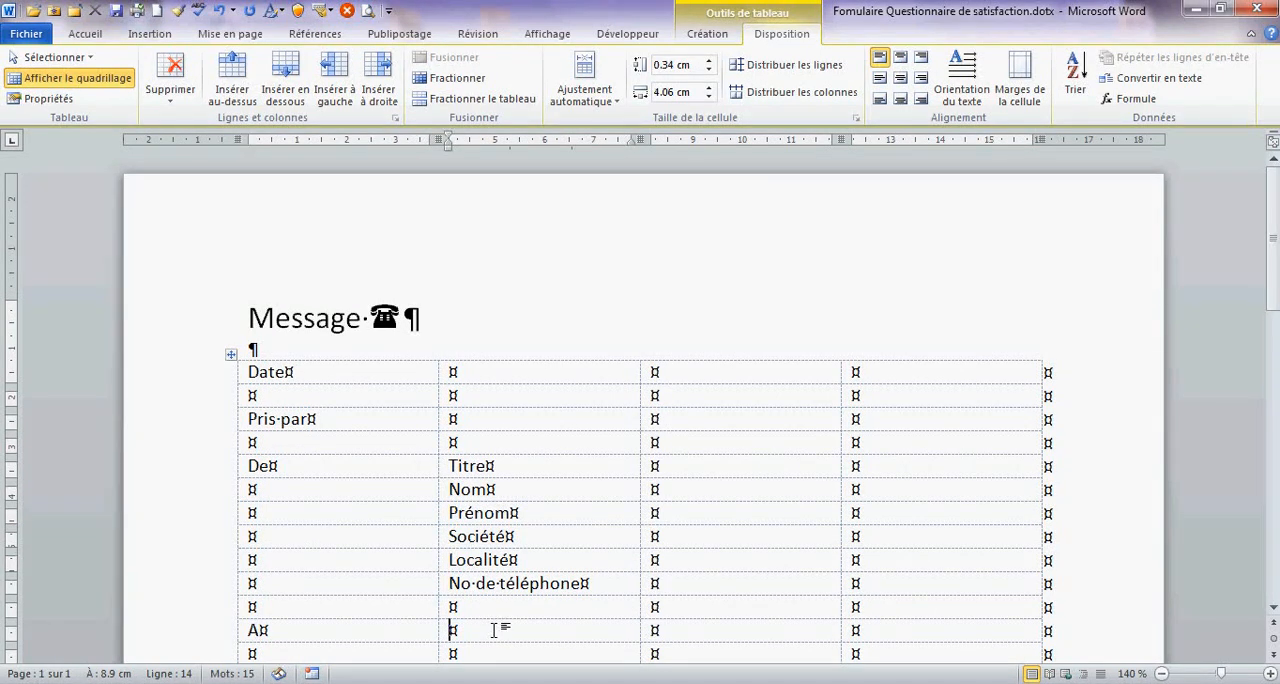
text(Nom)
key(Down)
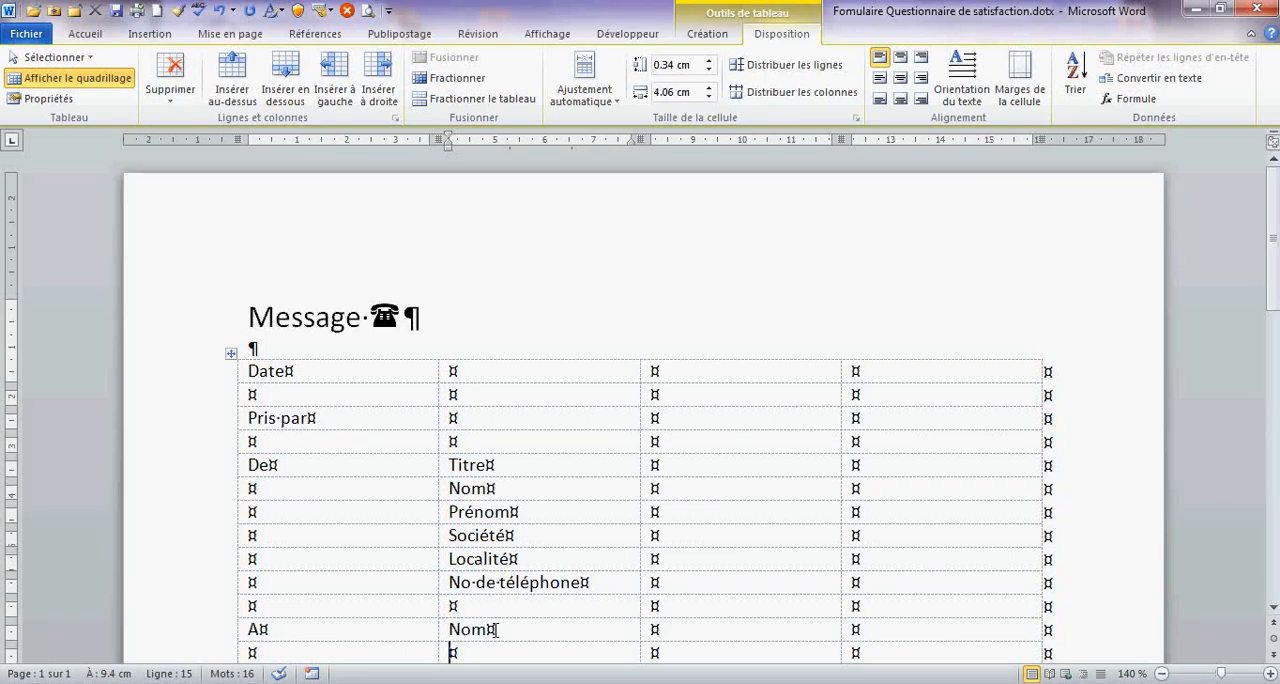
- Enter the labels "Dpt" and "Objet" in the last two rows of the table's first column
scroll(495, 630, down, 1)
click(352, 592)
text(Sp)
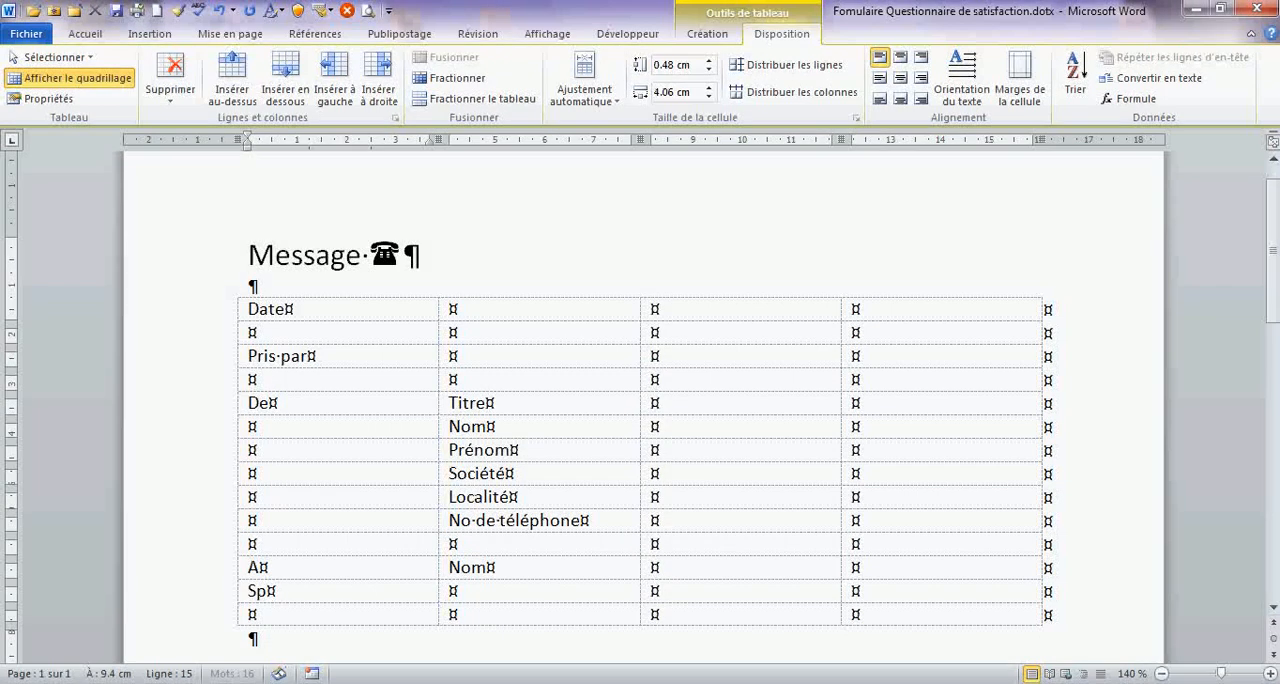
text(é)
key(BackSpace)
key(BackSpace)
key(BackSpace)
text(Dpt)
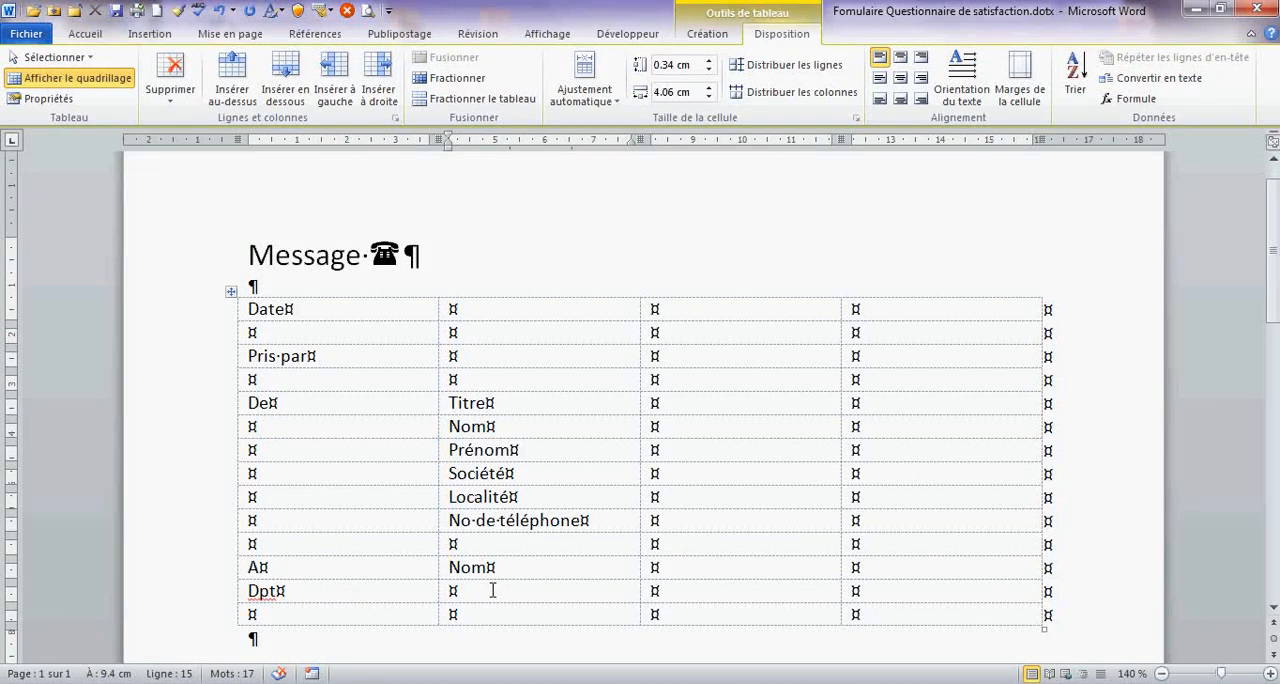
scroll(463, 606, down, 1)
click(323, 556)
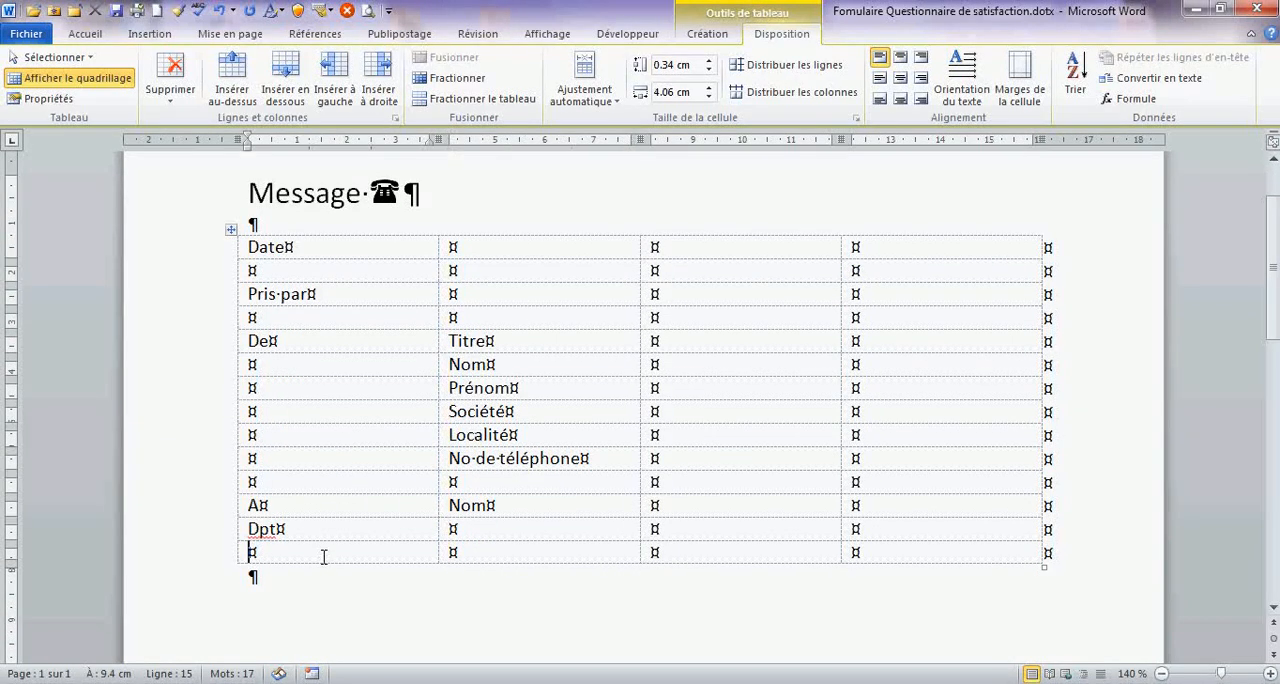
text(Objet)
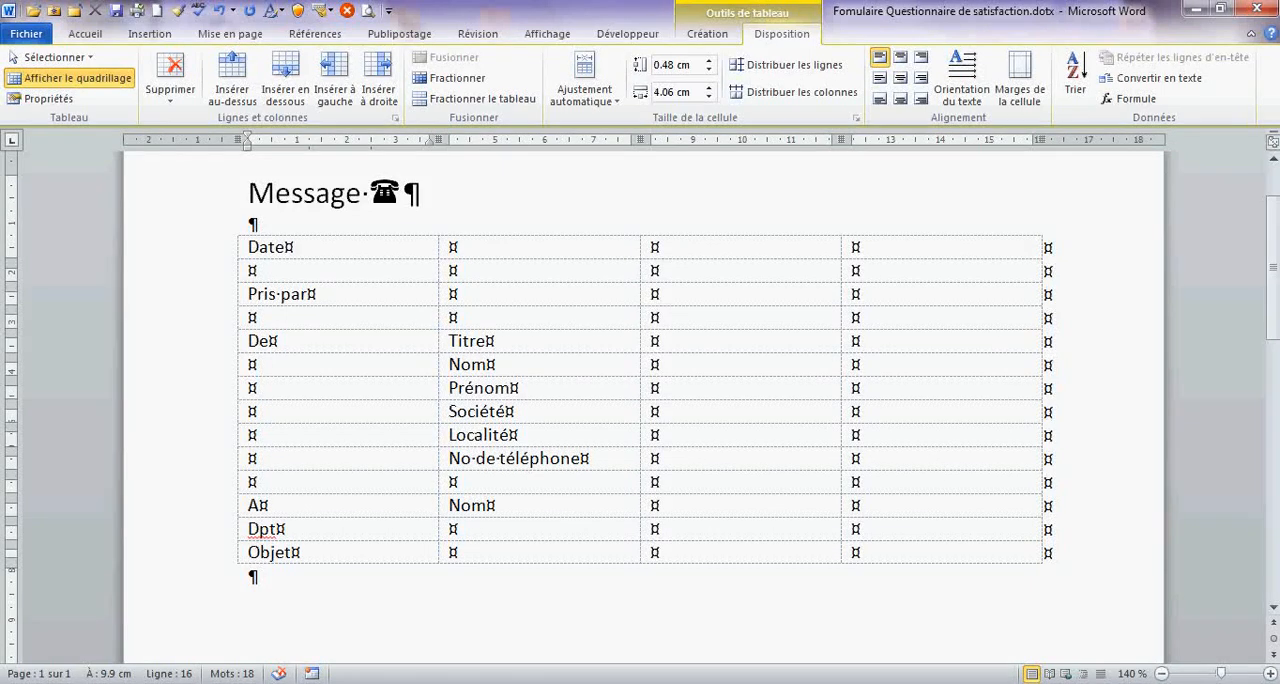
- In the fourth column, enter "À rappeler s.v.p." in the "A" row and "Vous rappellera" in the "Dpt" row
click(885, 503)
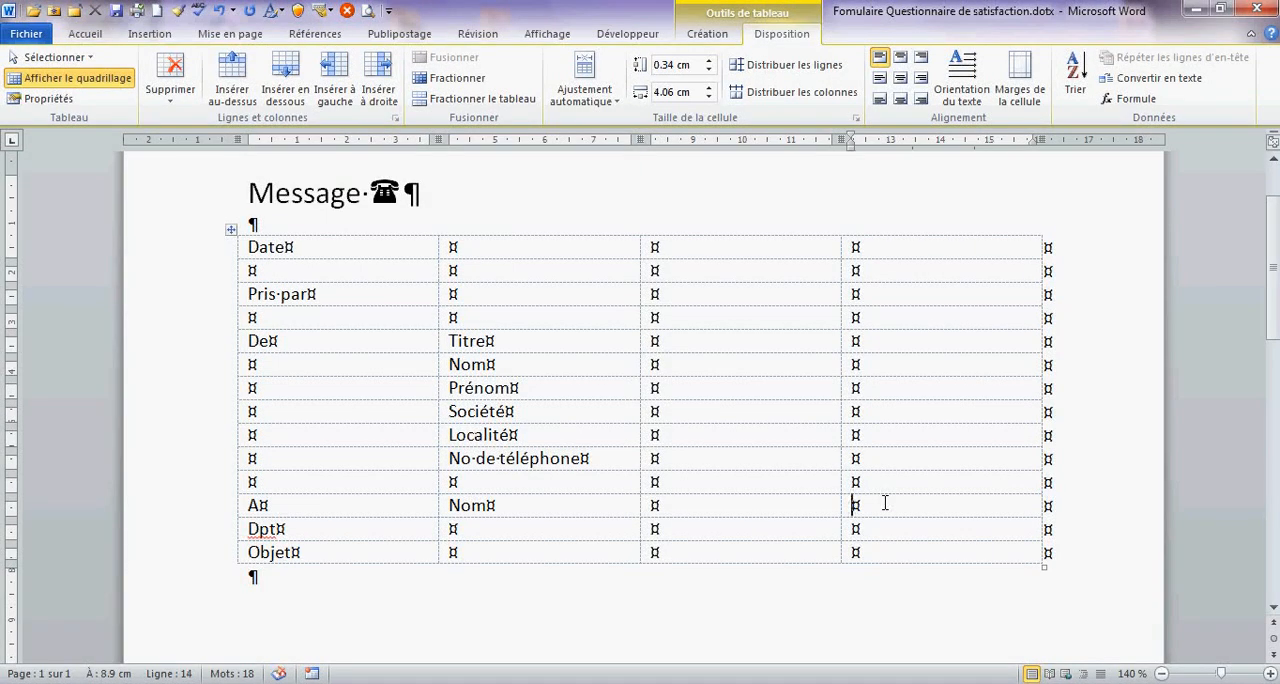
text(À )
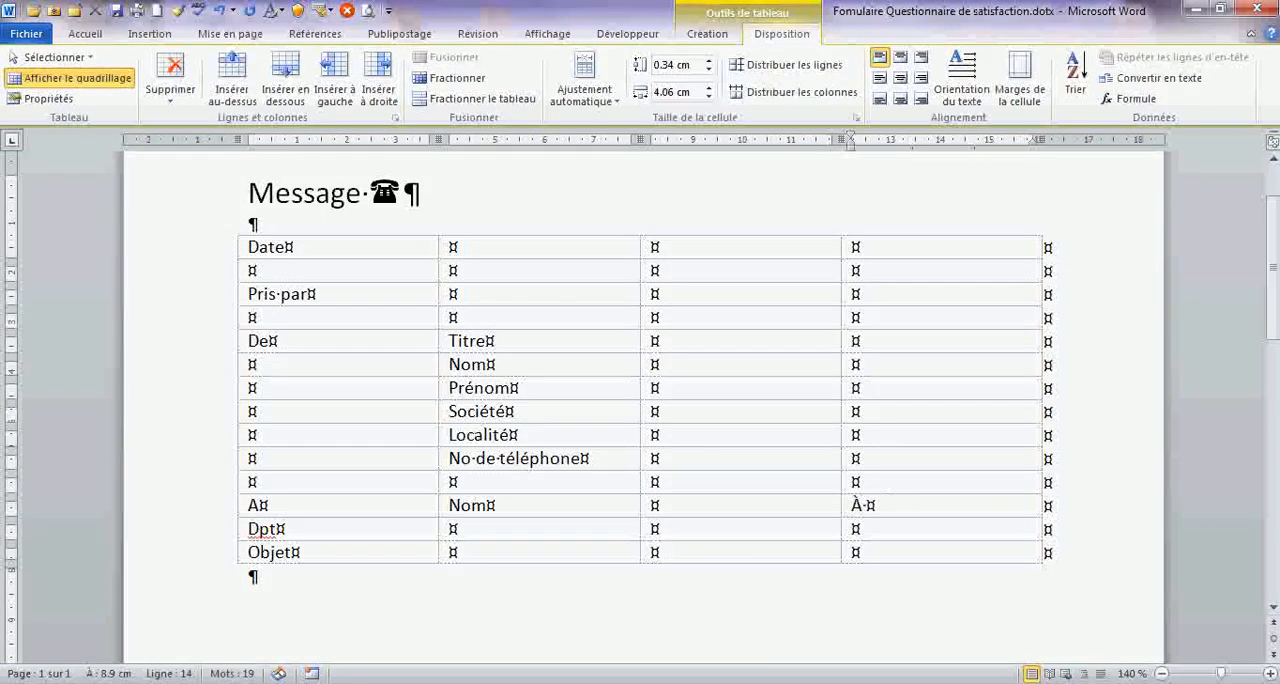
text(rappeler)
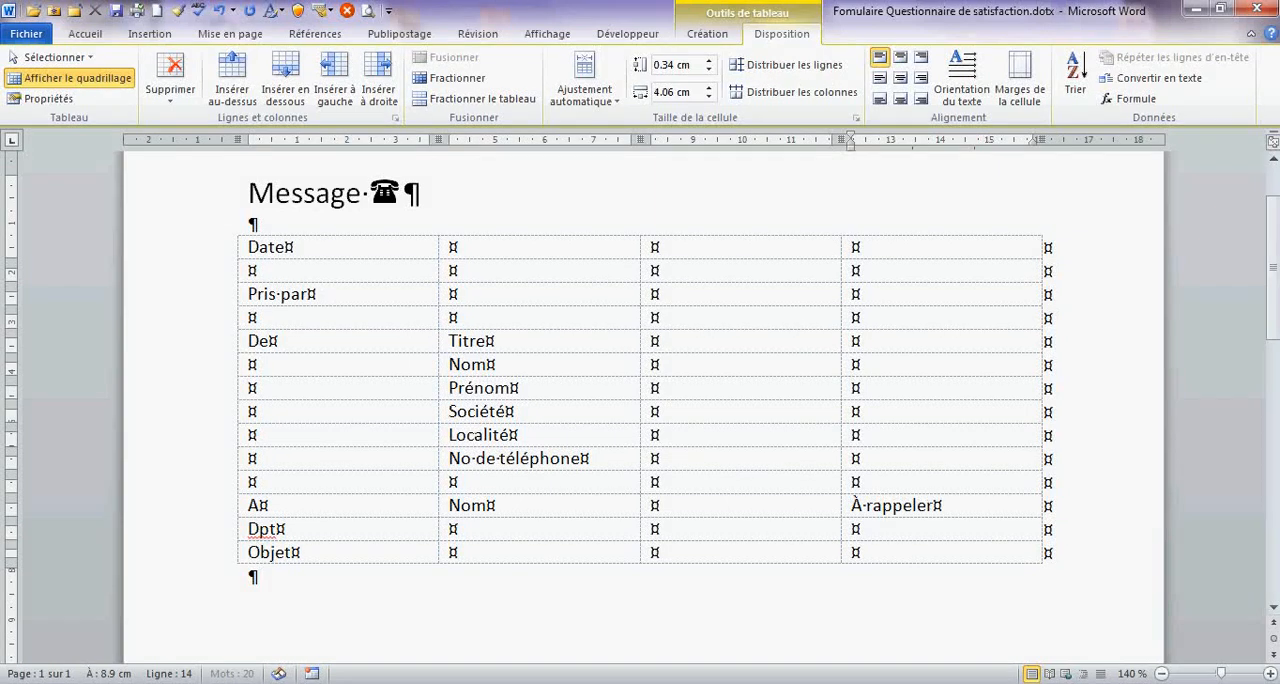
text( s.v.p.)
key(Down)
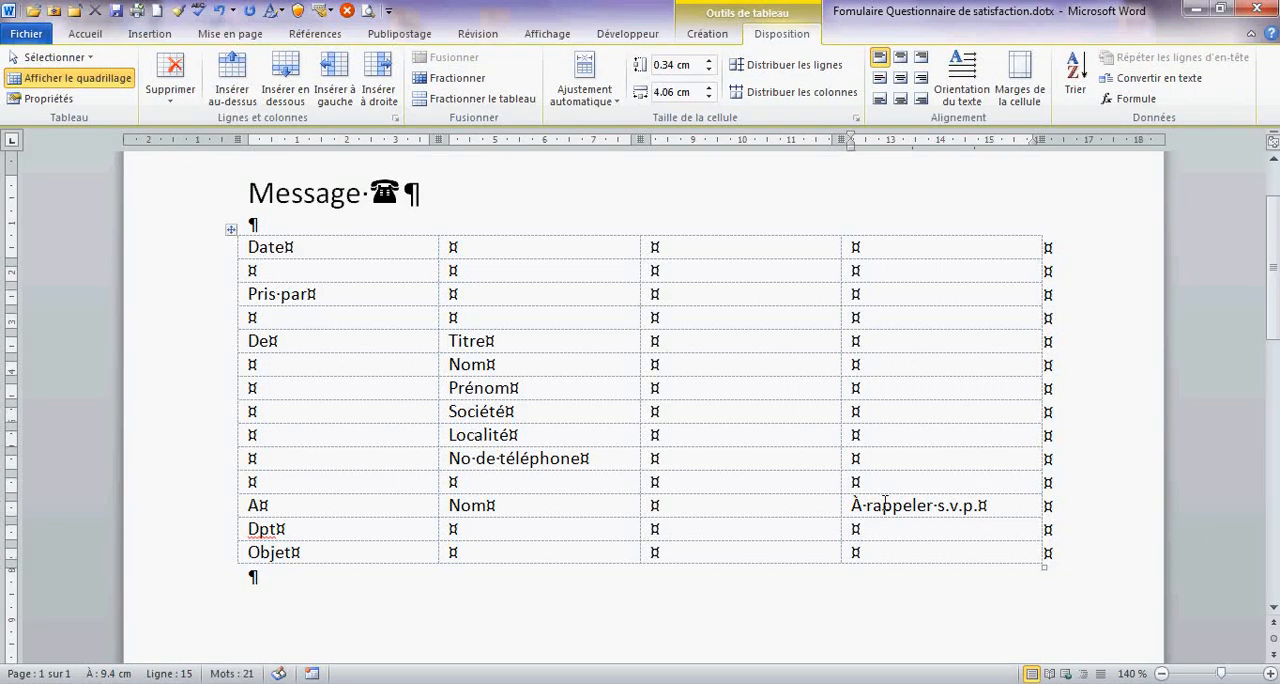
text(Vous rappel)
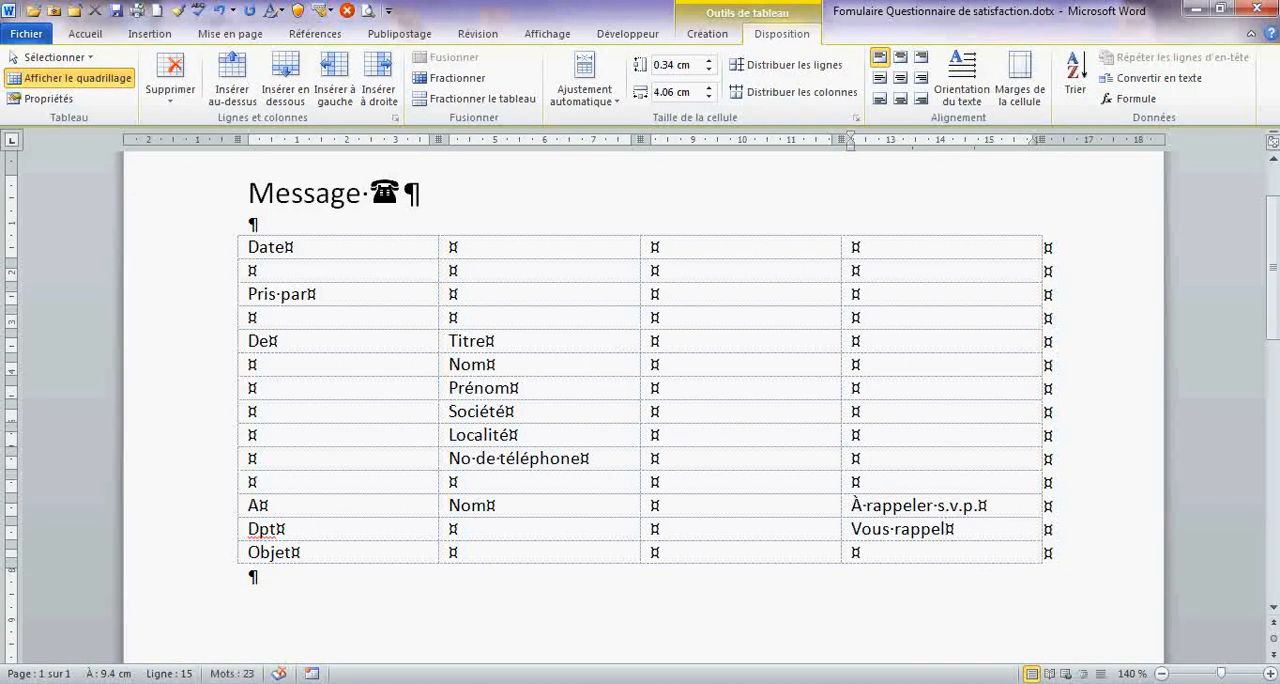
text(lera)
- Align the two third-column cells in the "A" and "Dpt" rows to the right and vertically centred
drag(776, 507, 768, 527)
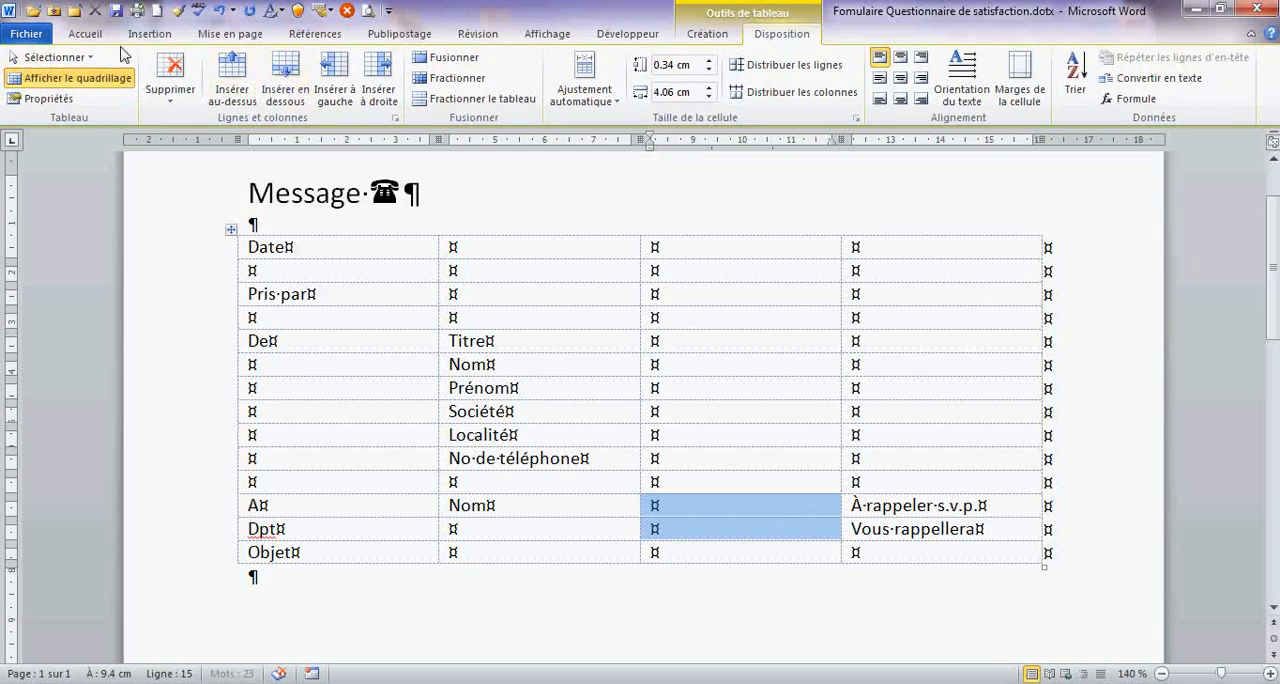
click(919, 78)
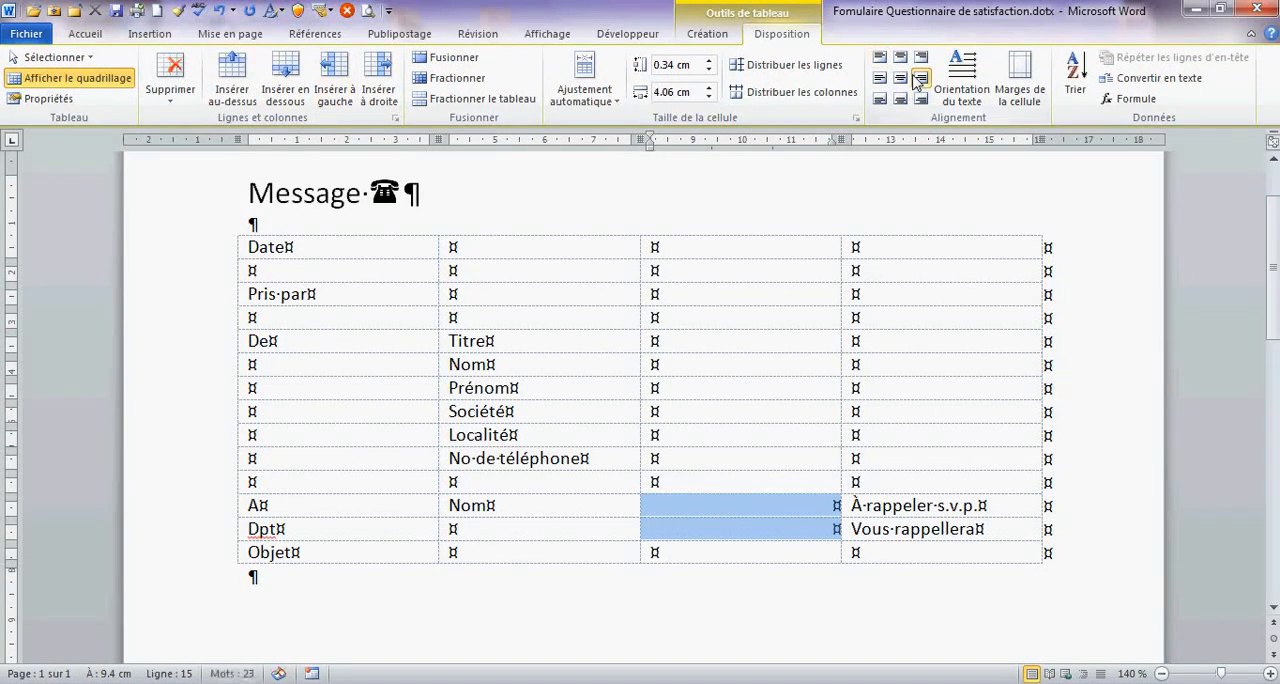
click(827, 513)
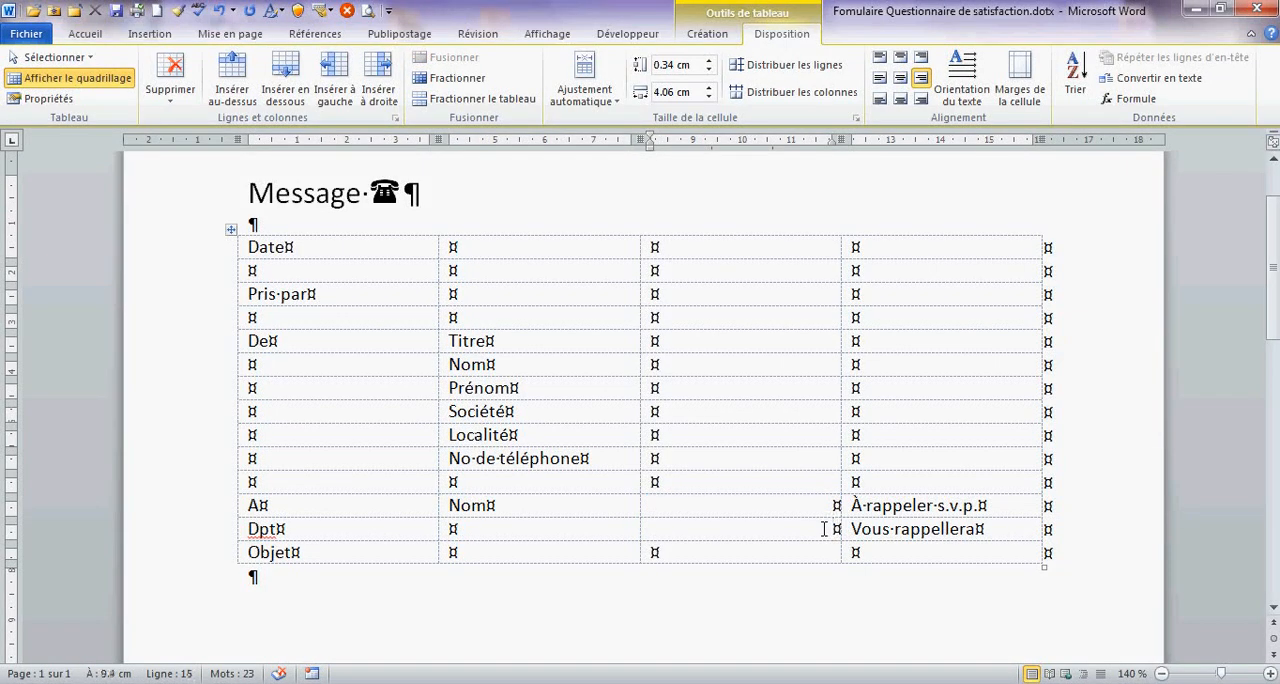
- Make the whole first column and the second-column labels from "Titre" down to the lower "Nom" bold
drag(272, 248, 275, 552)
click(85, 33)
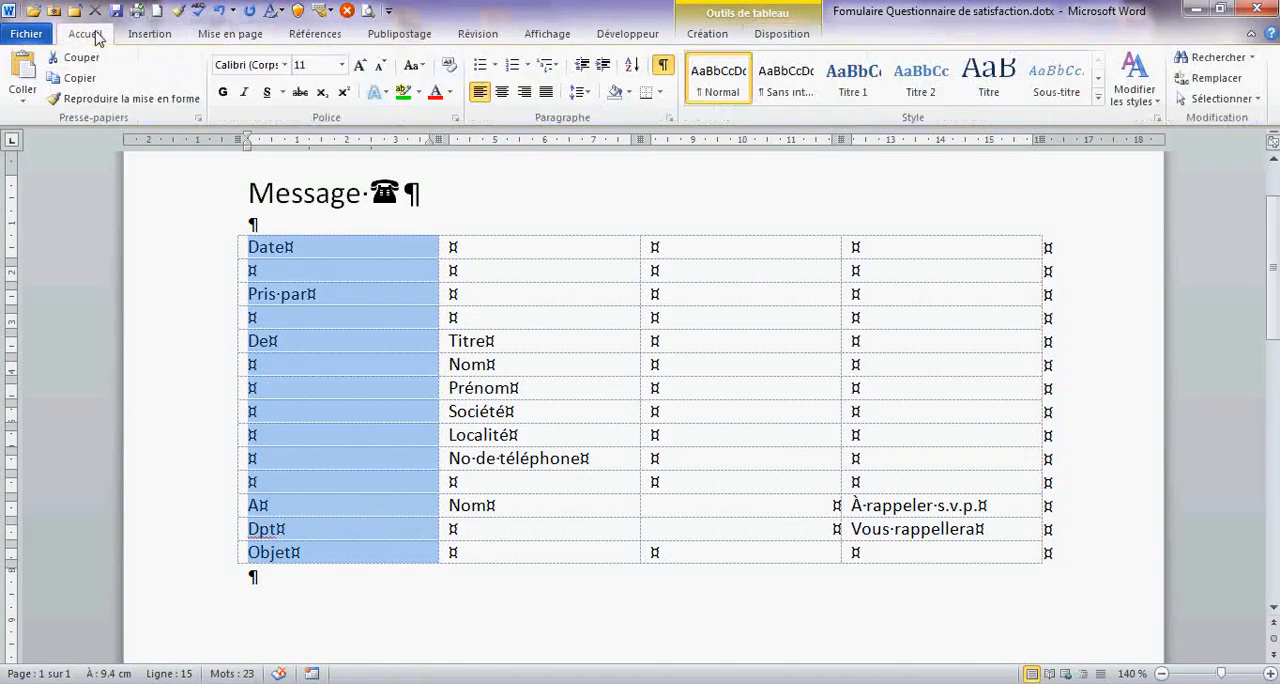
click(223, 92)
drag(455, 341, 497, 505)
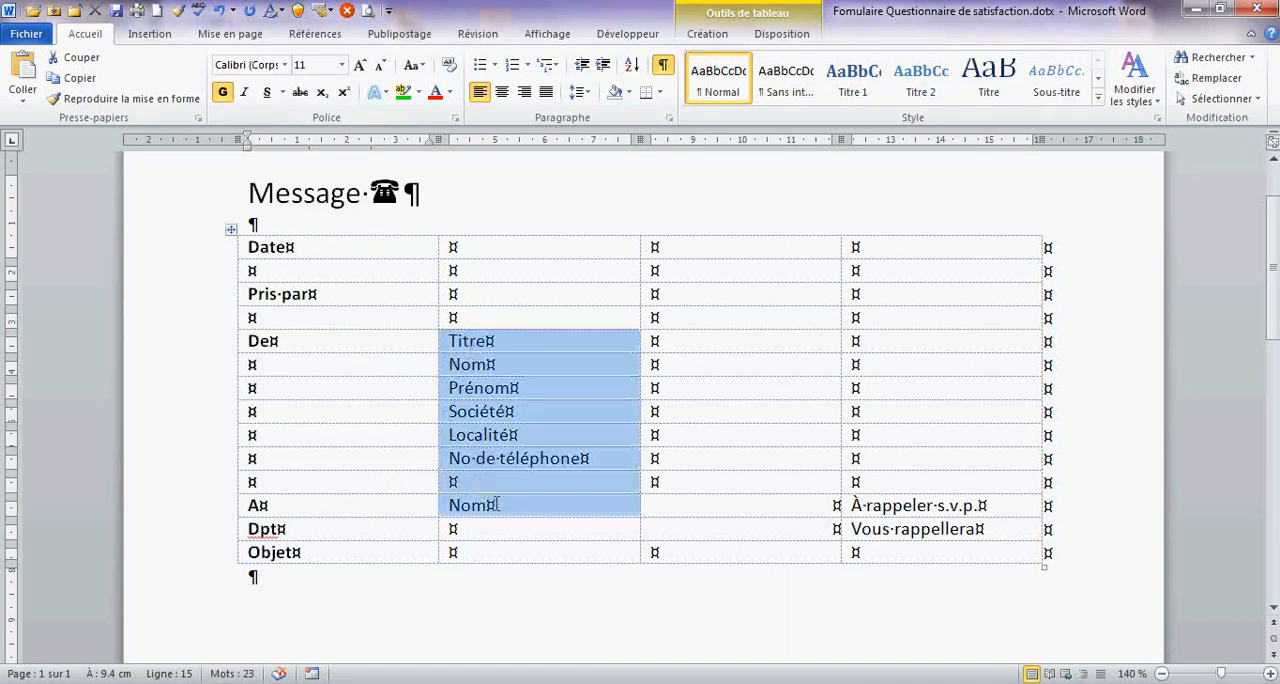
click(223, 92)
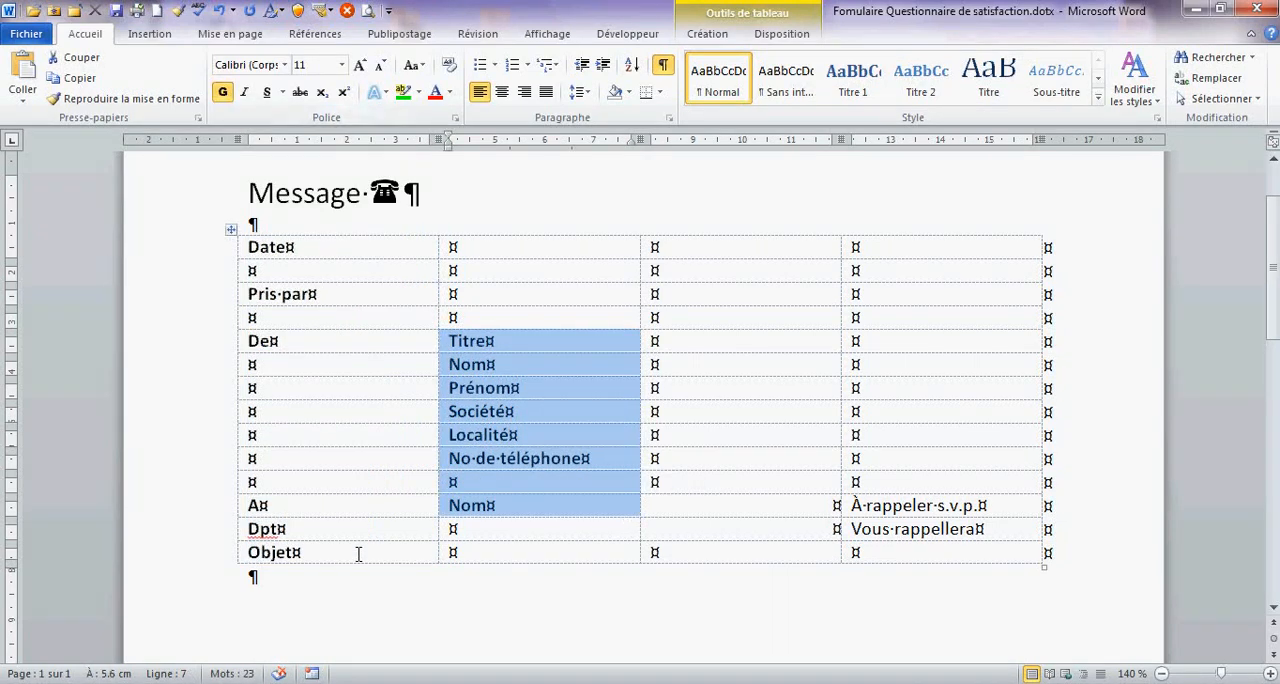
- Merge the three empty cells beside "Objet" in the last table row into one cell
drag(496, 552, 889, 557)
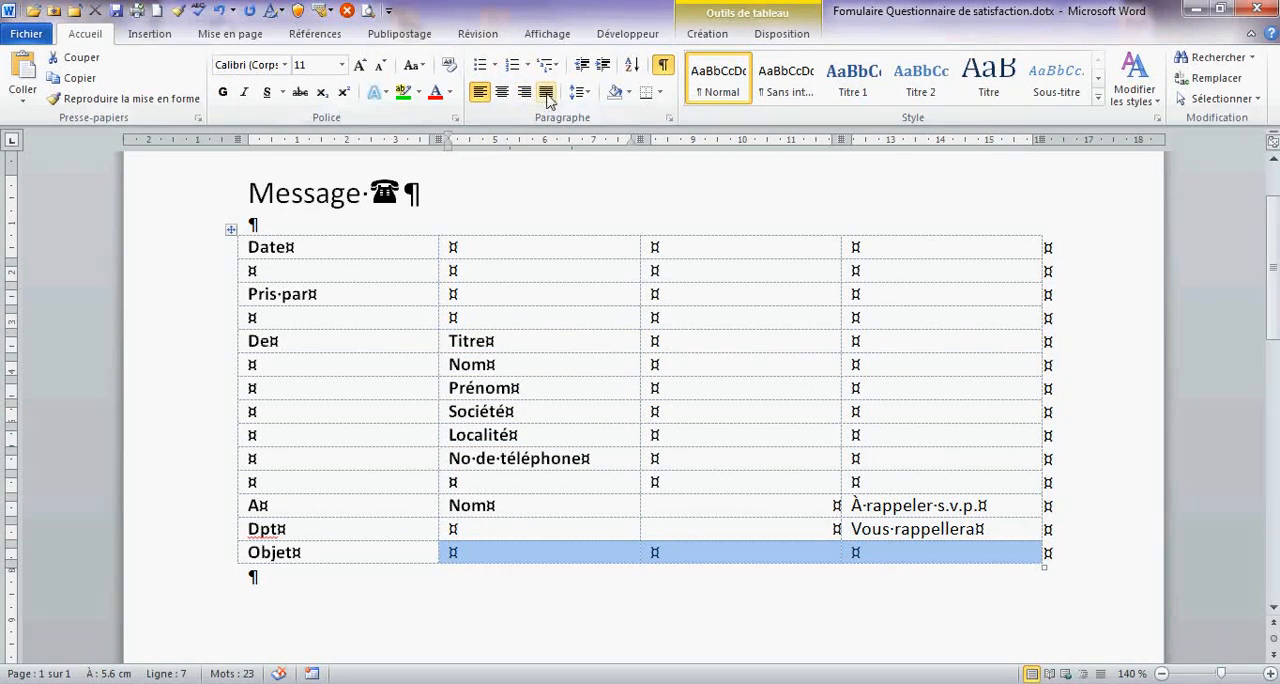
click(779, 34)
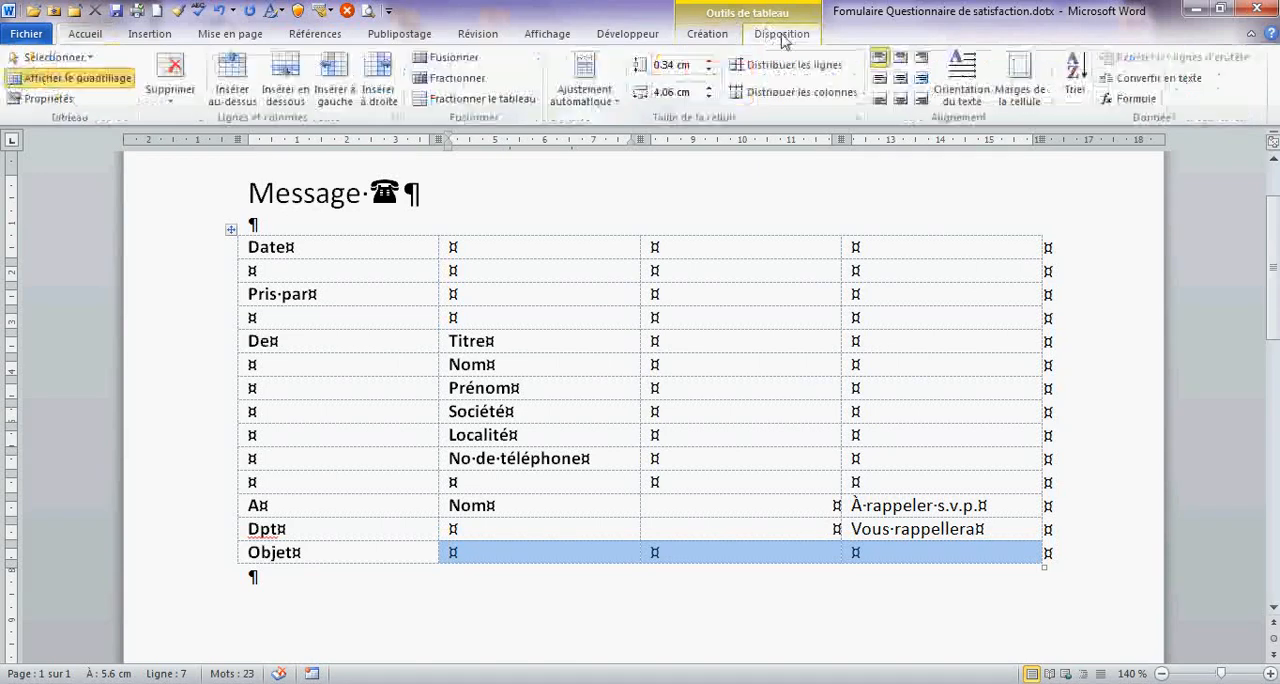
click(453, 58)
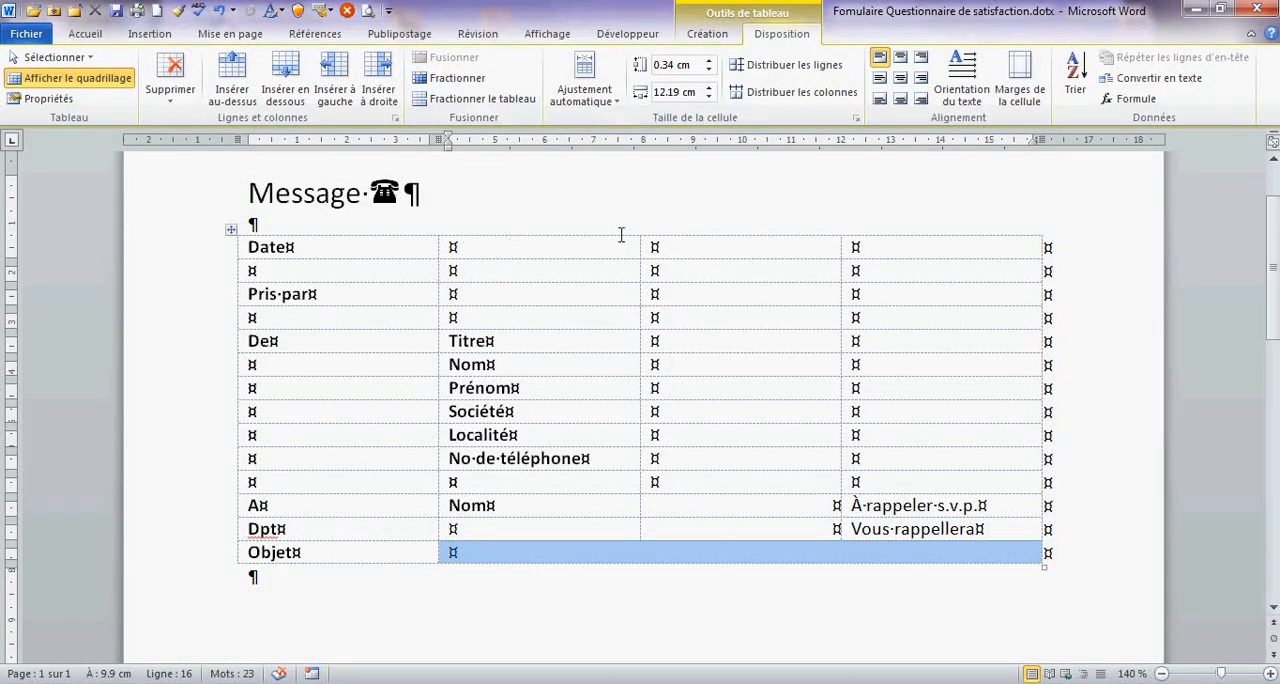
- Enter the label "Heure" in the third column of the "Date" row and align it to the right
click(732, 243)
text(H)
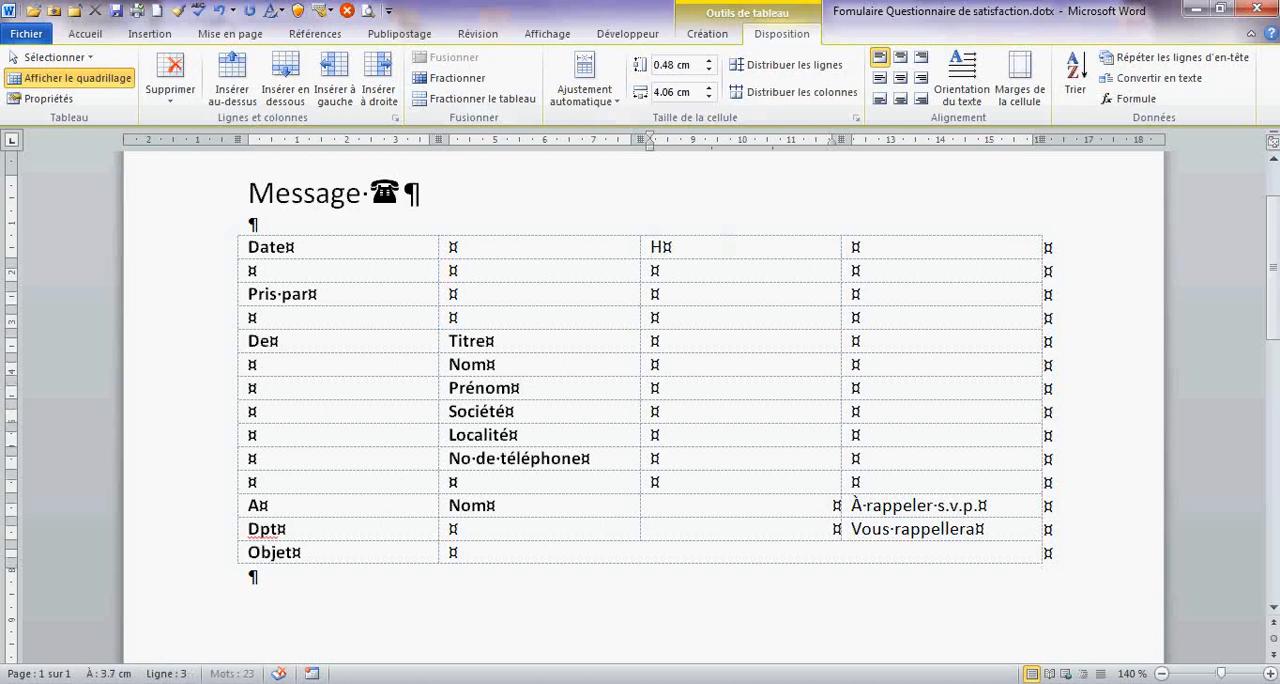
text(eure)
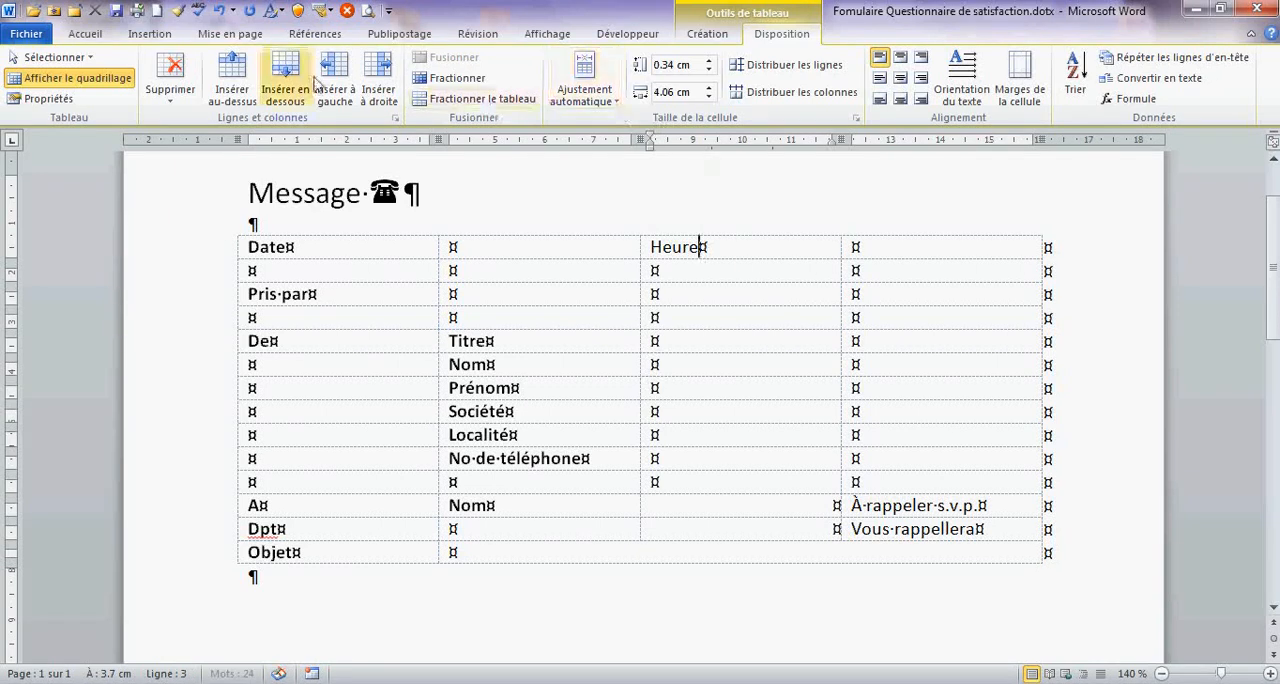
click(98, 34)
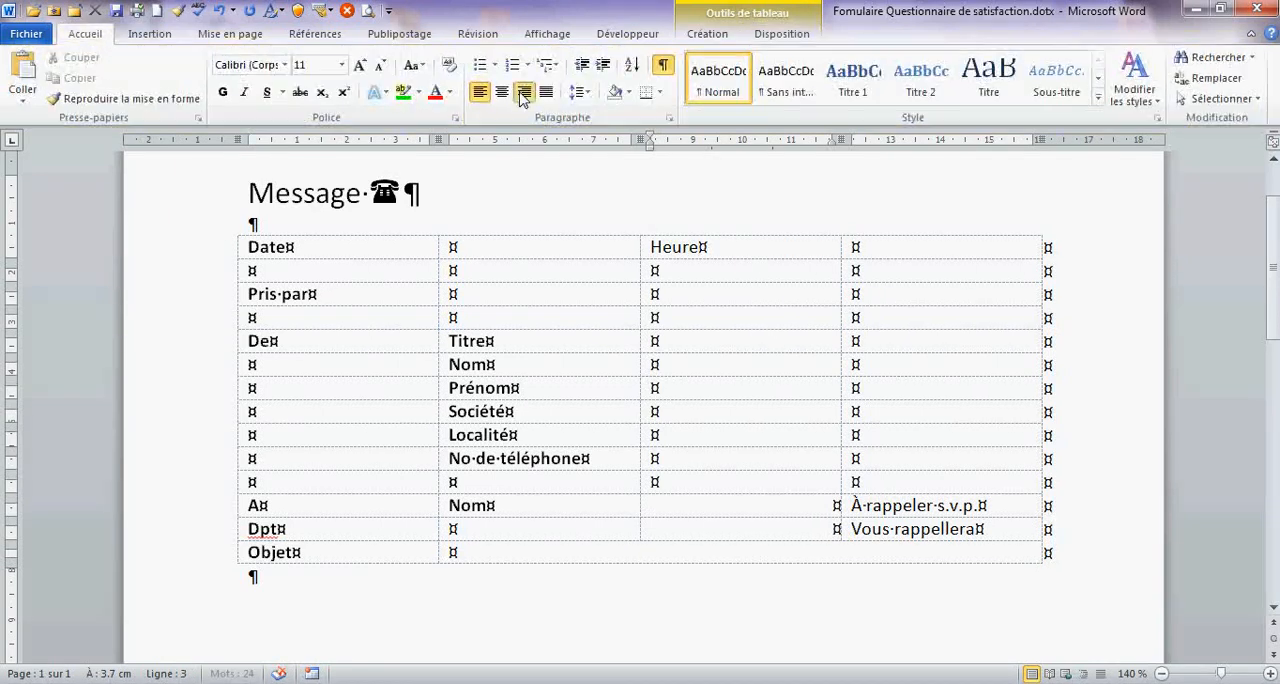
click(522, 93)
click(886, 247)
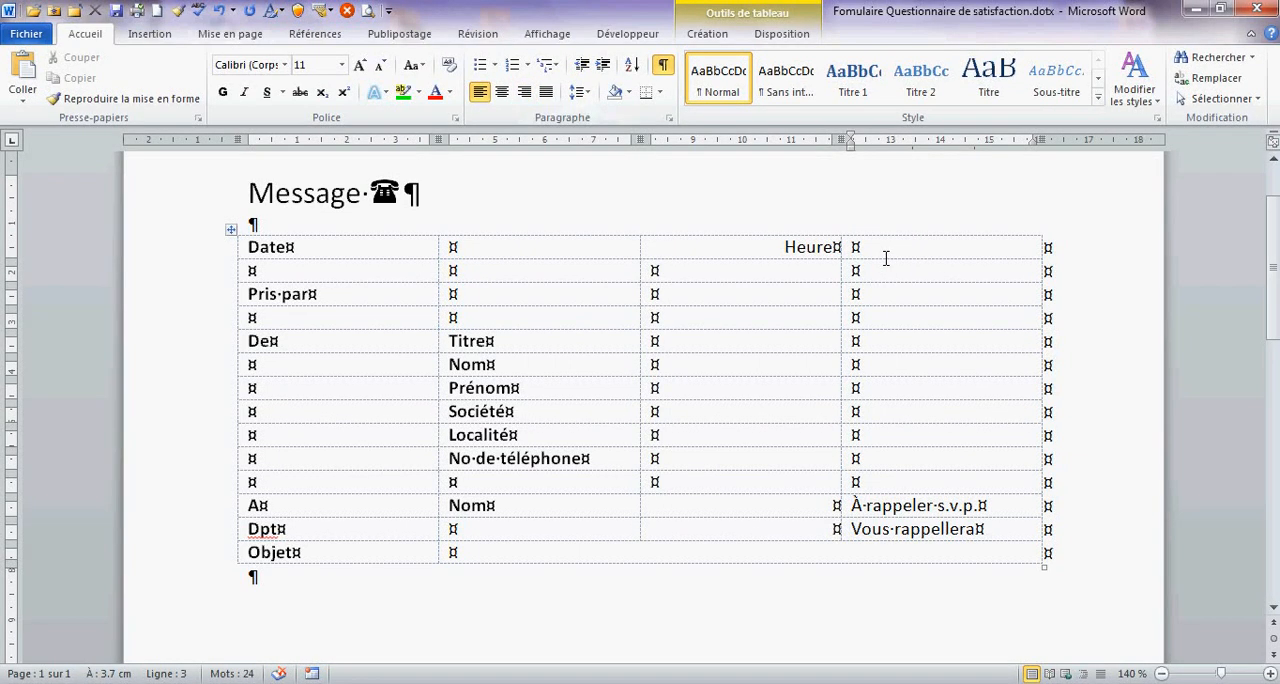
- Make the "Heure" label bold and save the template
double_click(814, 248)
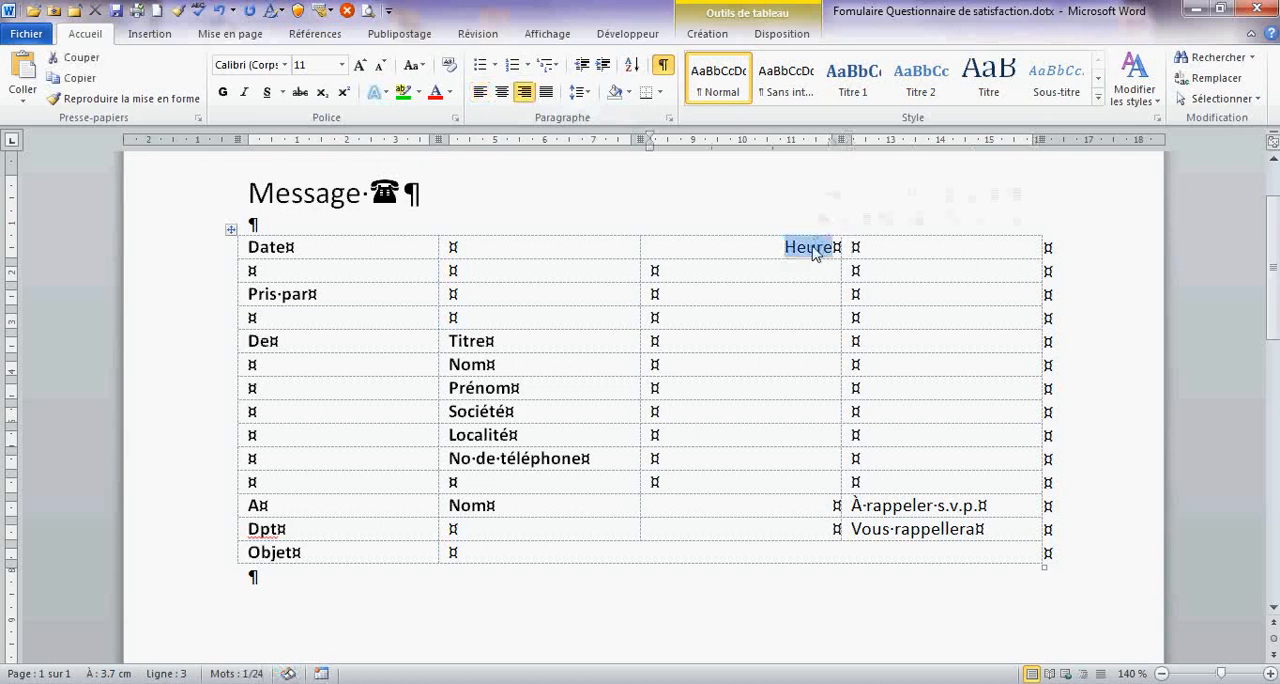
click(223, 92)
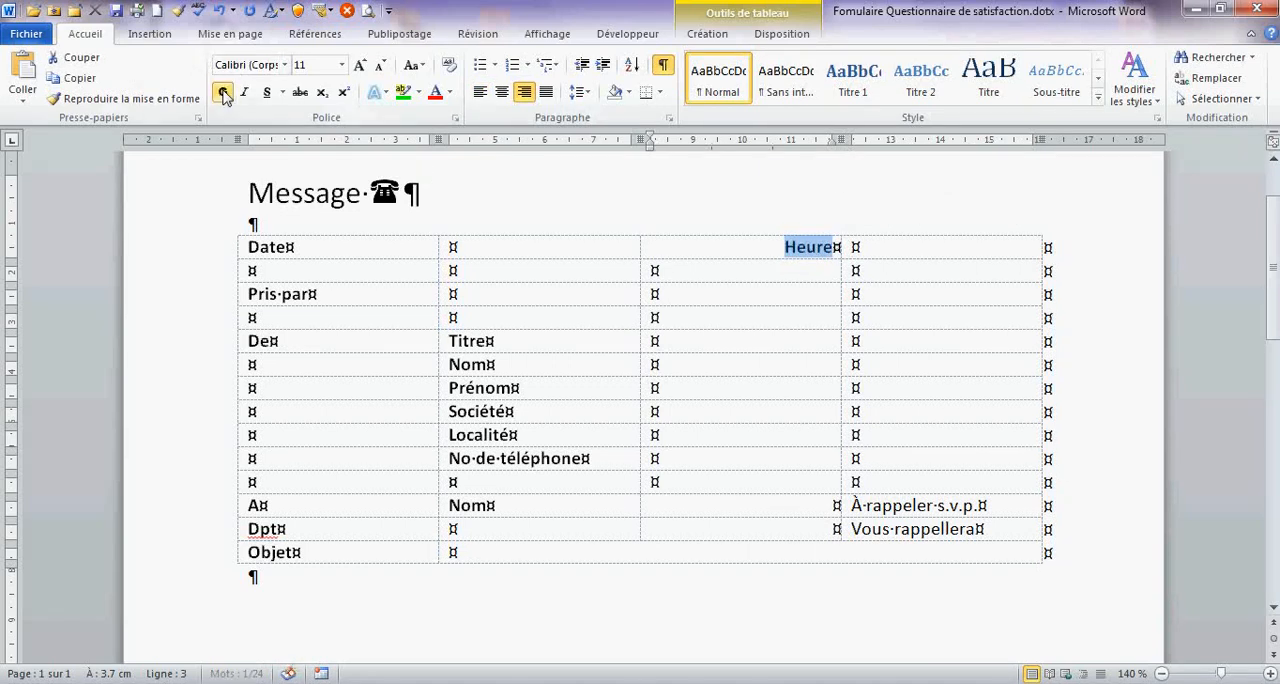
click(117, 11)
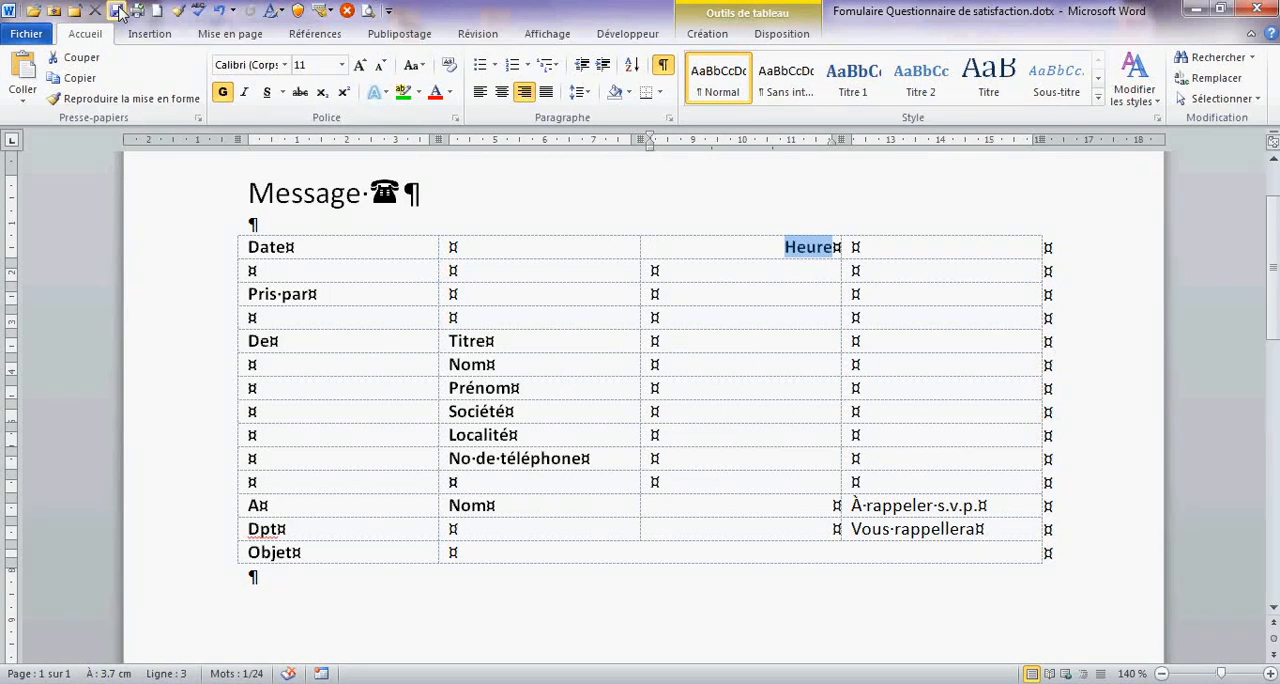
- Insert a date picker content control in the cell beside "Date" and check its drop-down calendar
click(478, 243)
scroll(478, 243, up, 1)
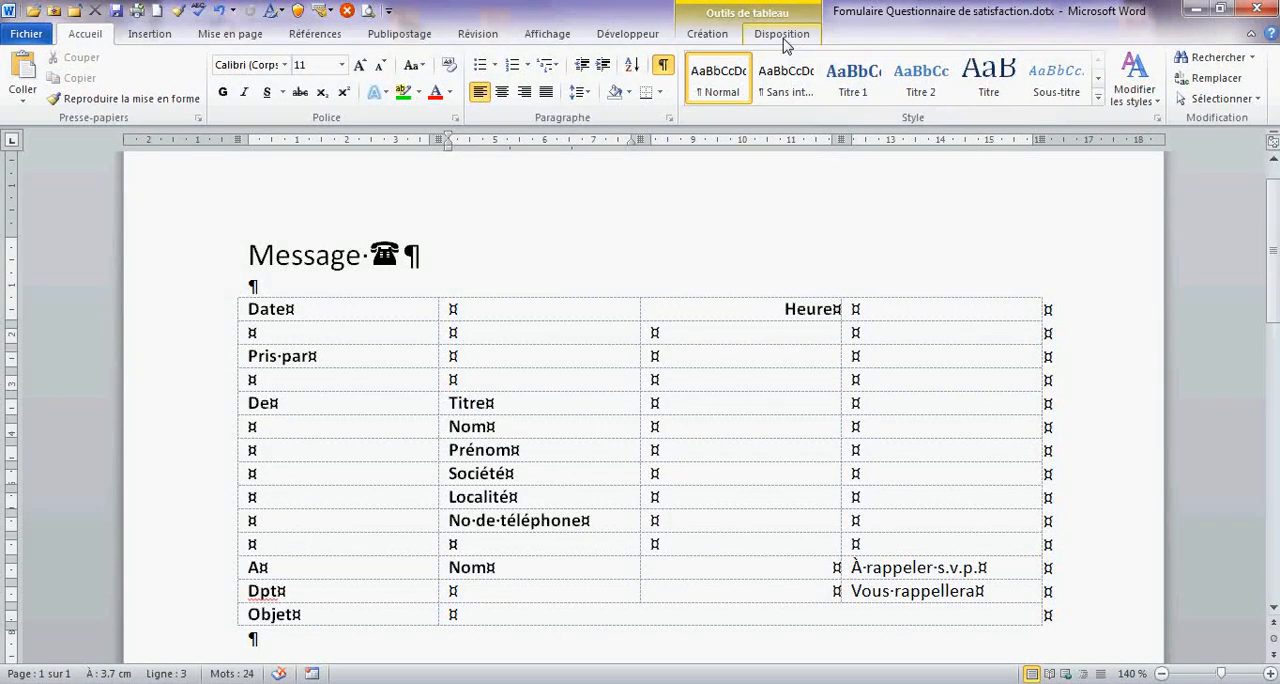
click(632, 42)
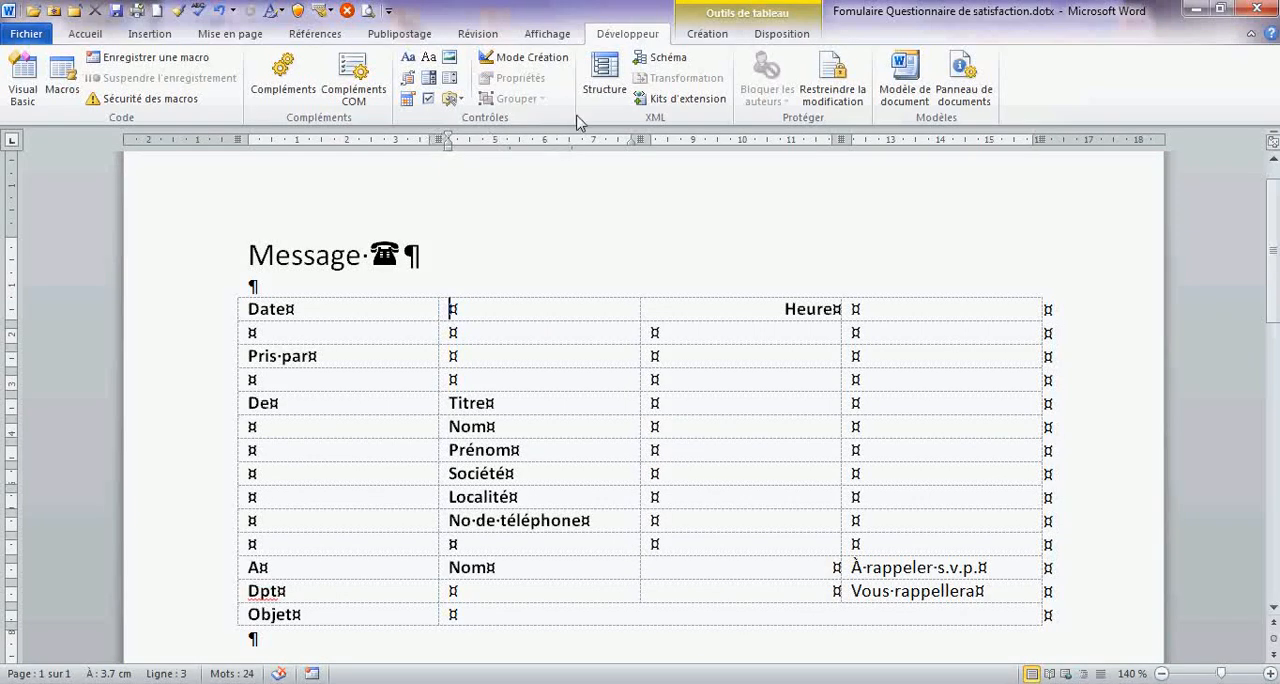
click(464, 104)
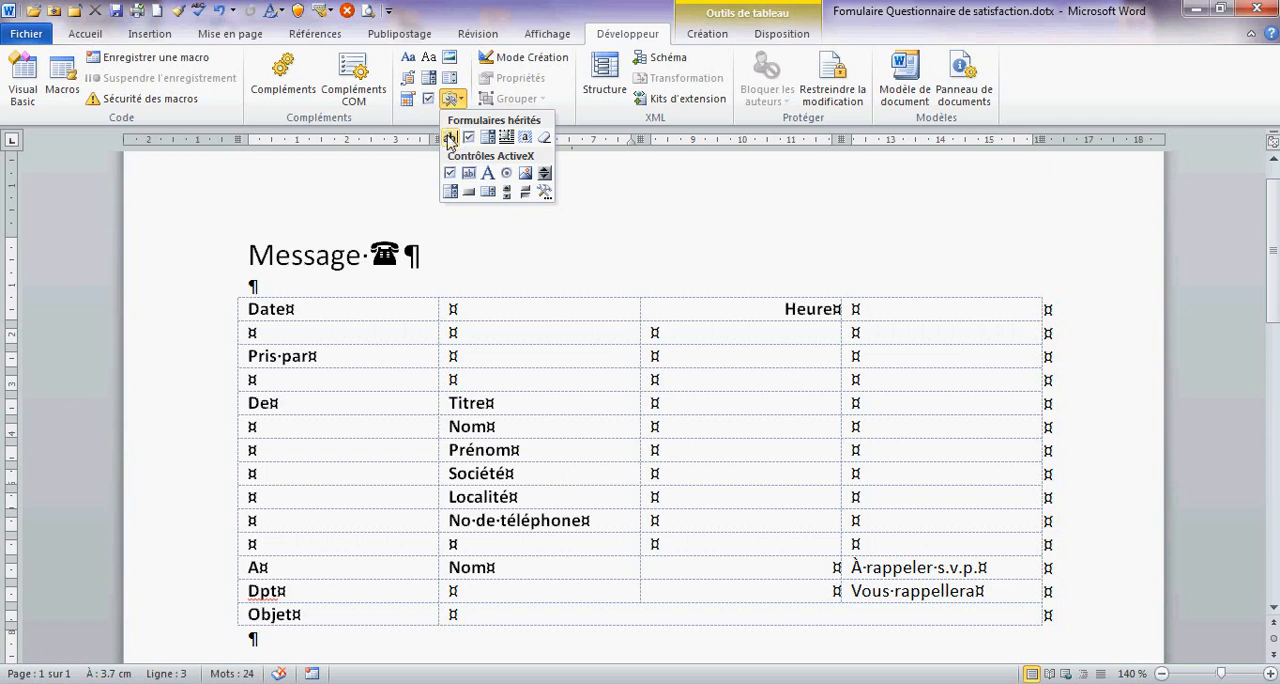
click(473, 305)
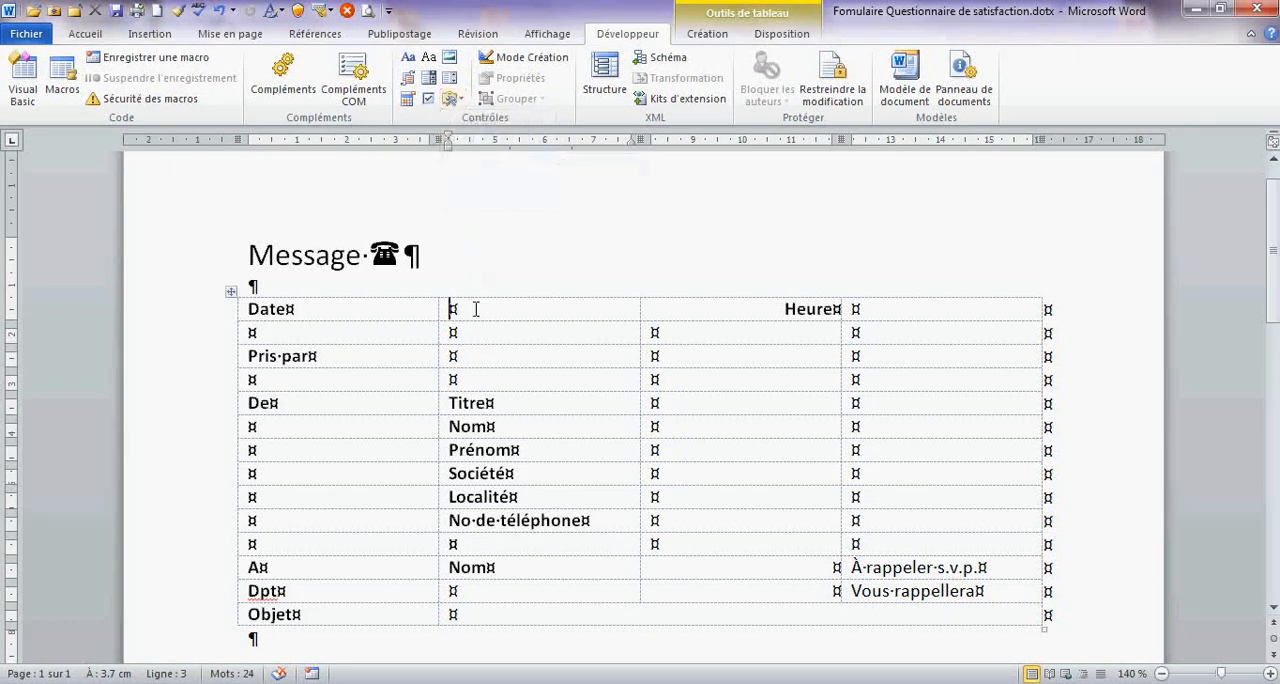
click(408, 99)
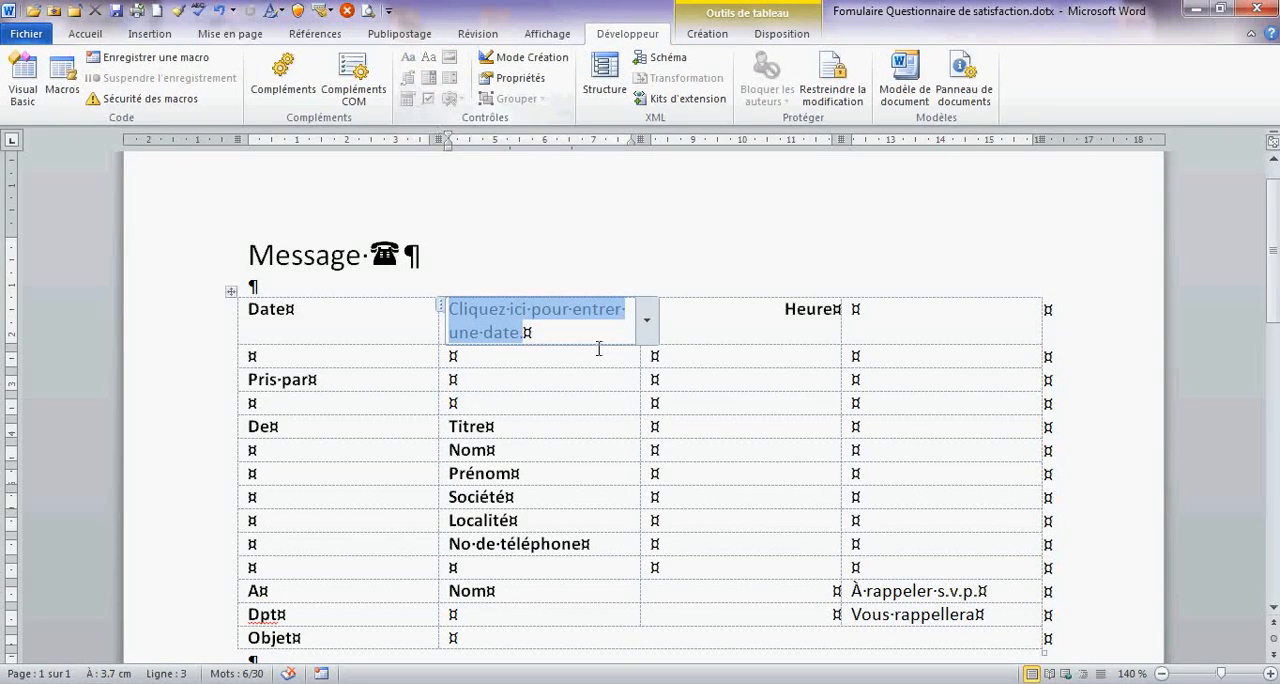
click(647, 320)
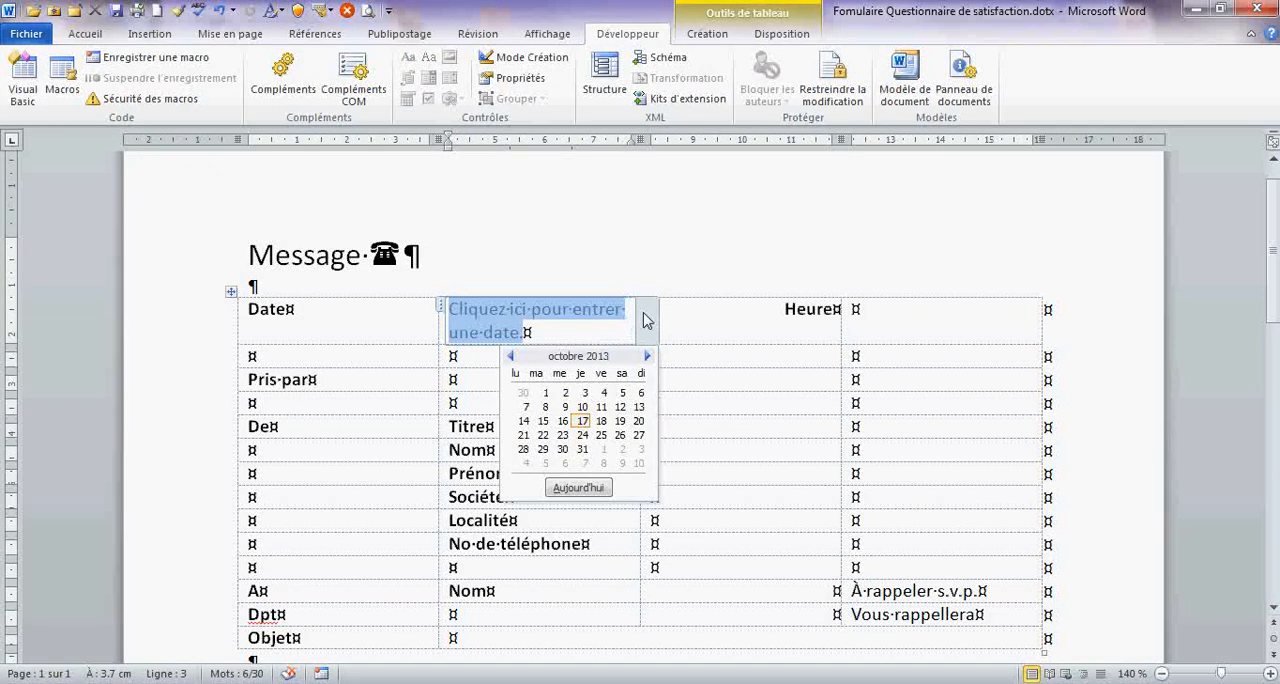
click(645, 318)
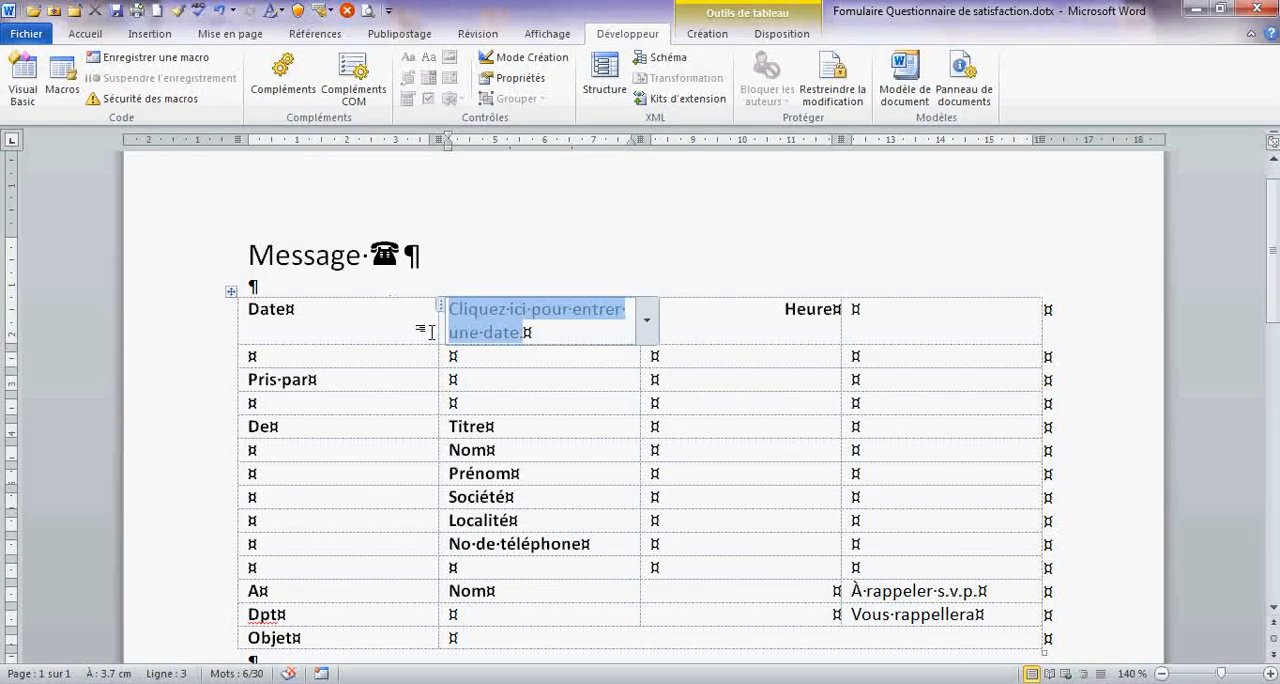
- Insert a legacy text form field in the cell beside "Heure" and look at its field options
click(899, 311)
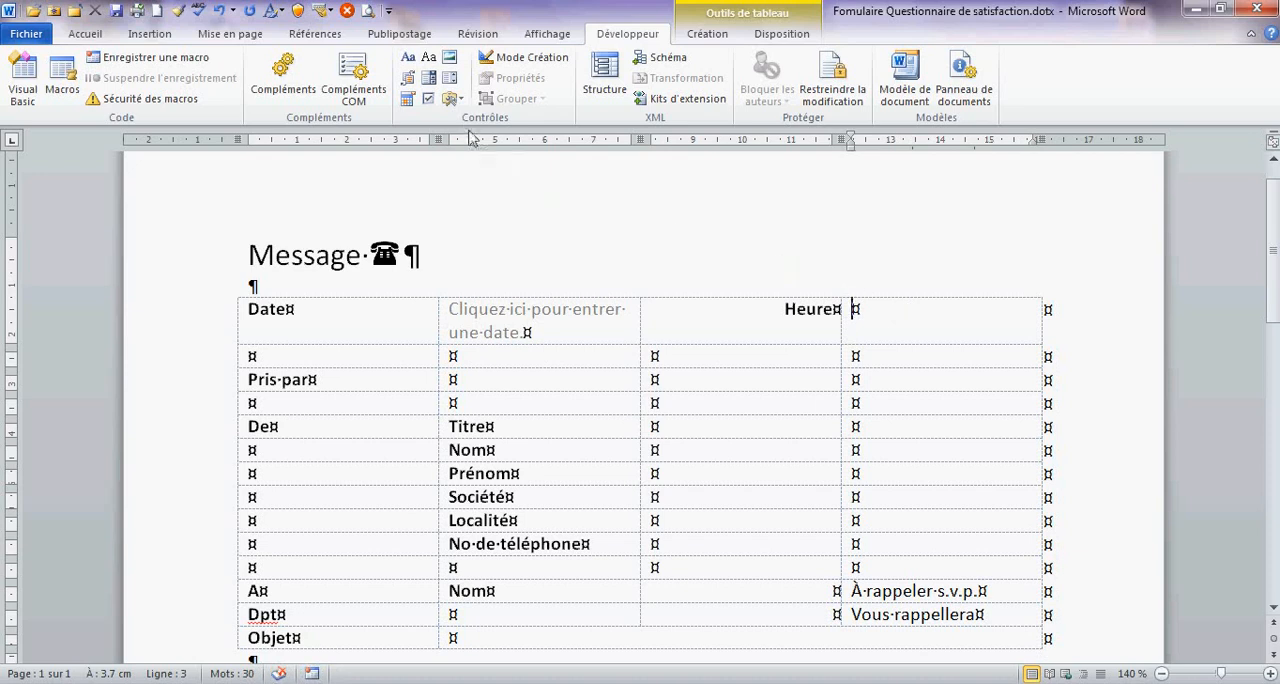
click(465, 101)
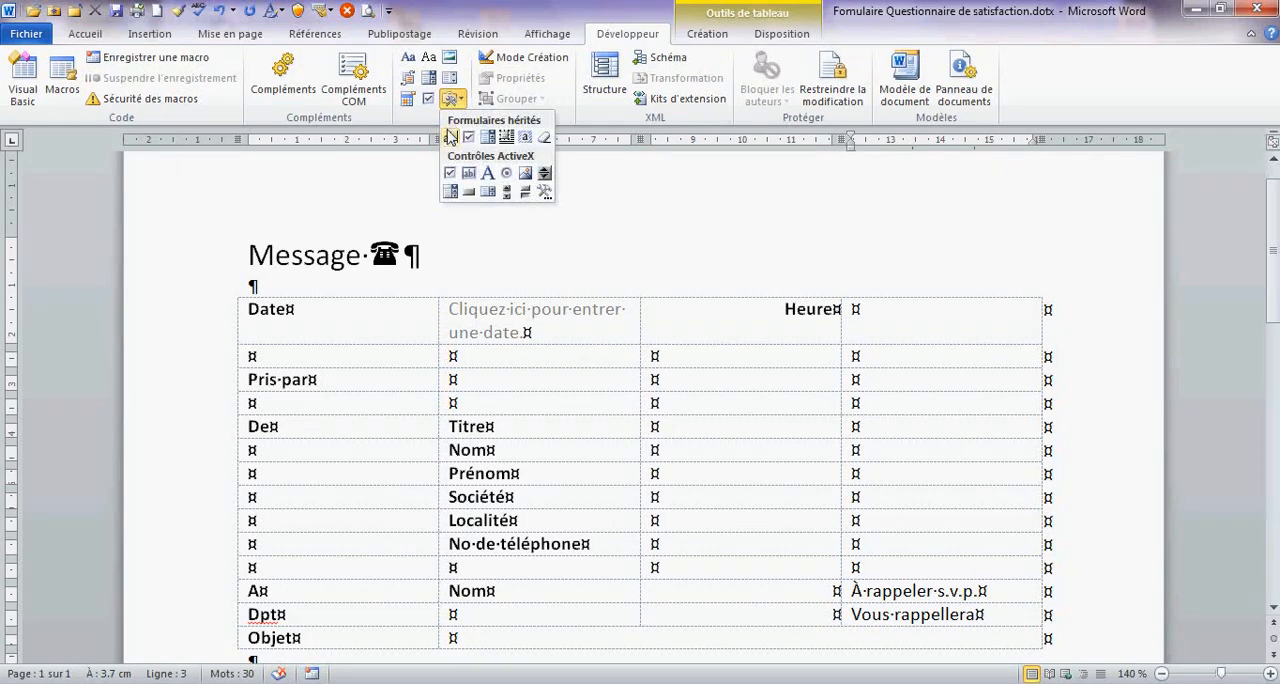
click(450, 139)
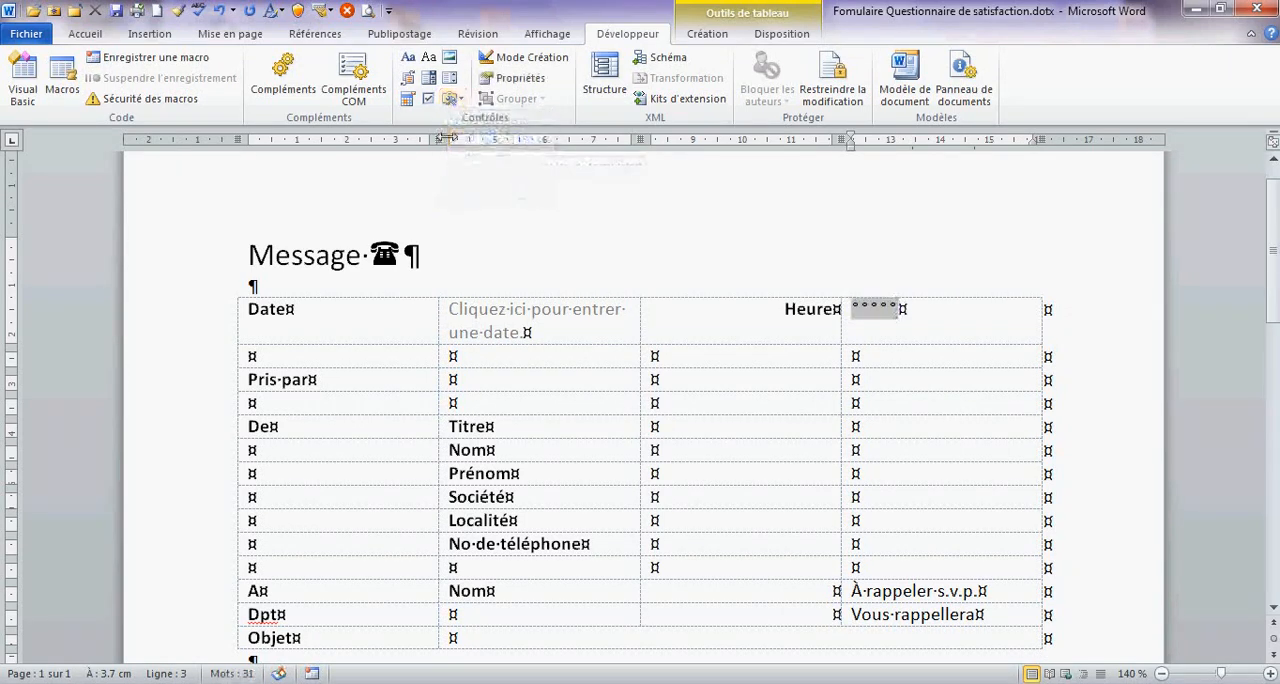
double_click(865, 311)
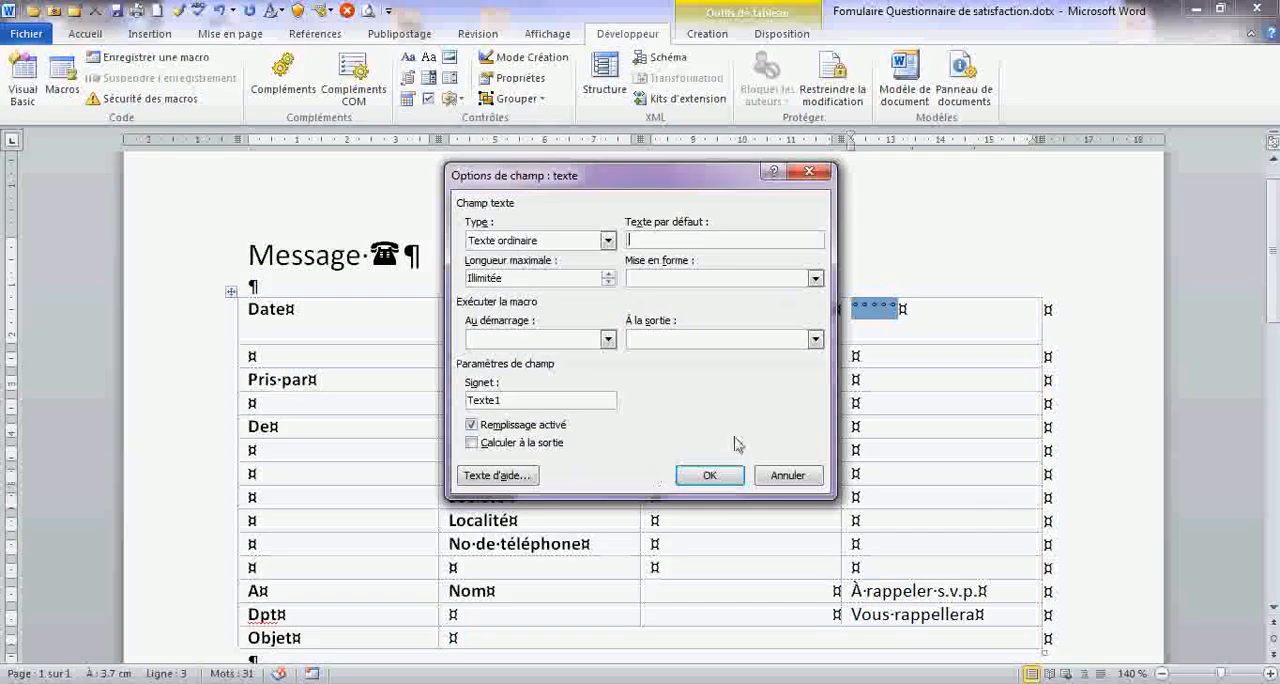
click(785, 479)
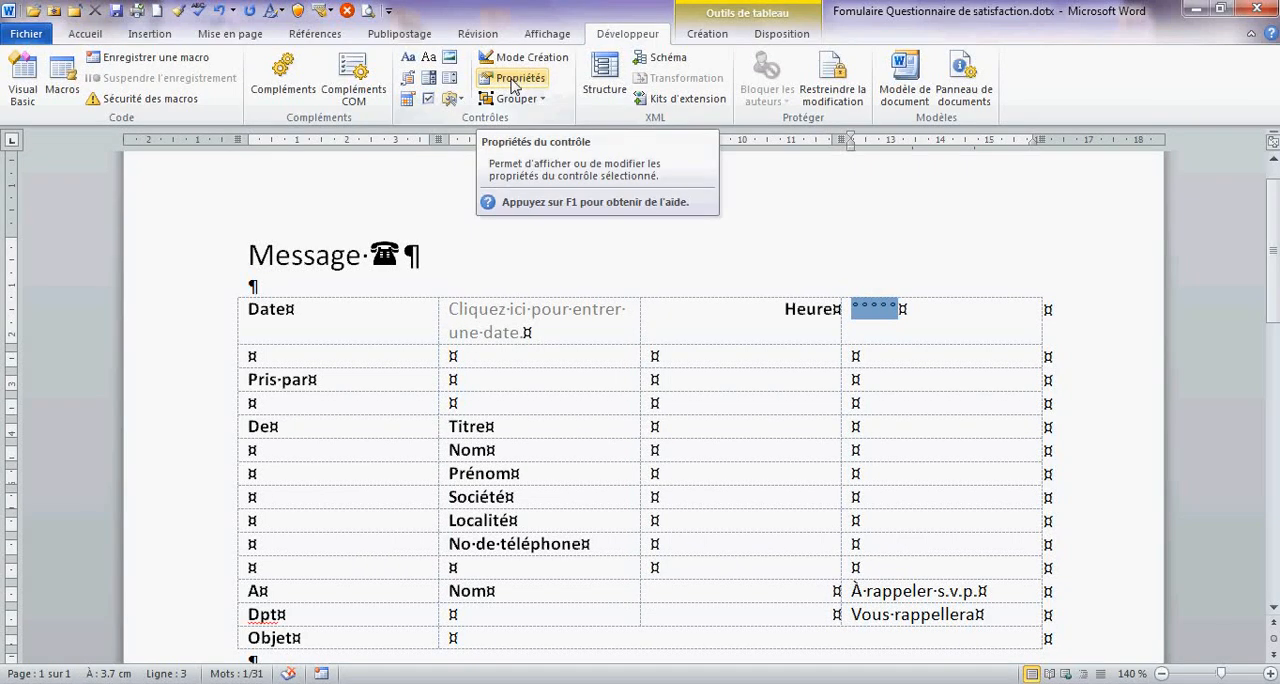
- Set the type of the text form field beside "Heure" to "Heure du jour"
click(513, 80)
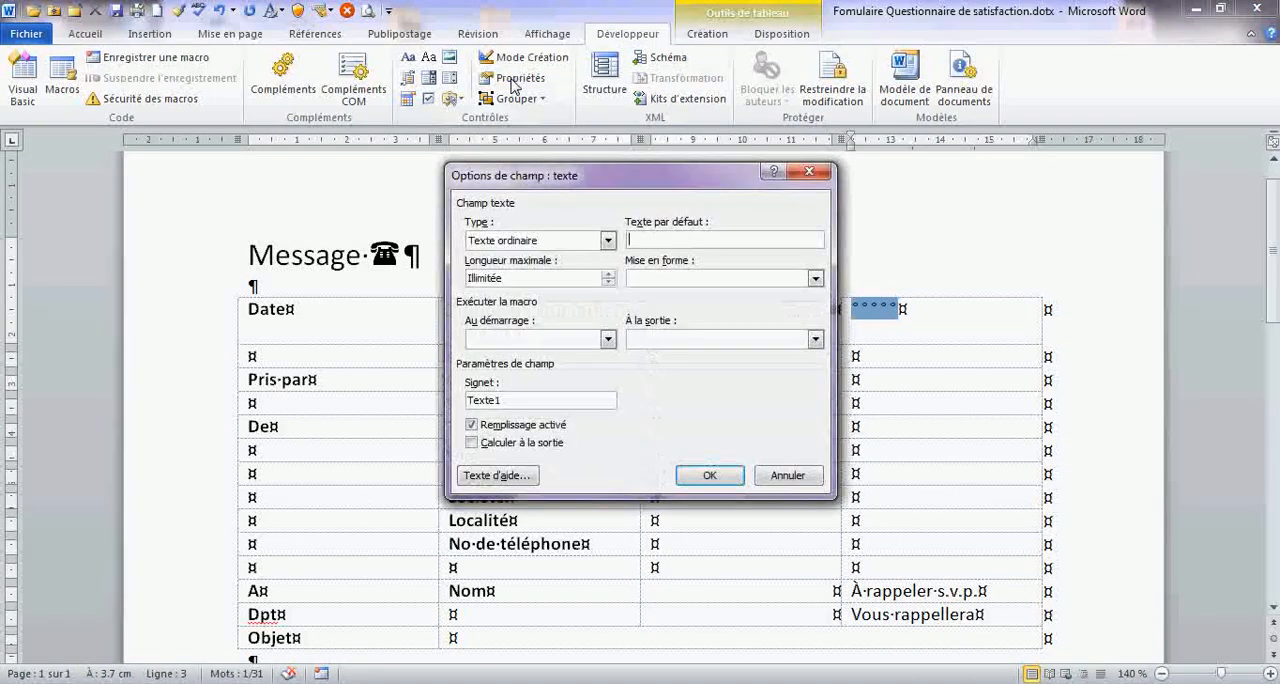
click(609, 243)
click(521, 257)
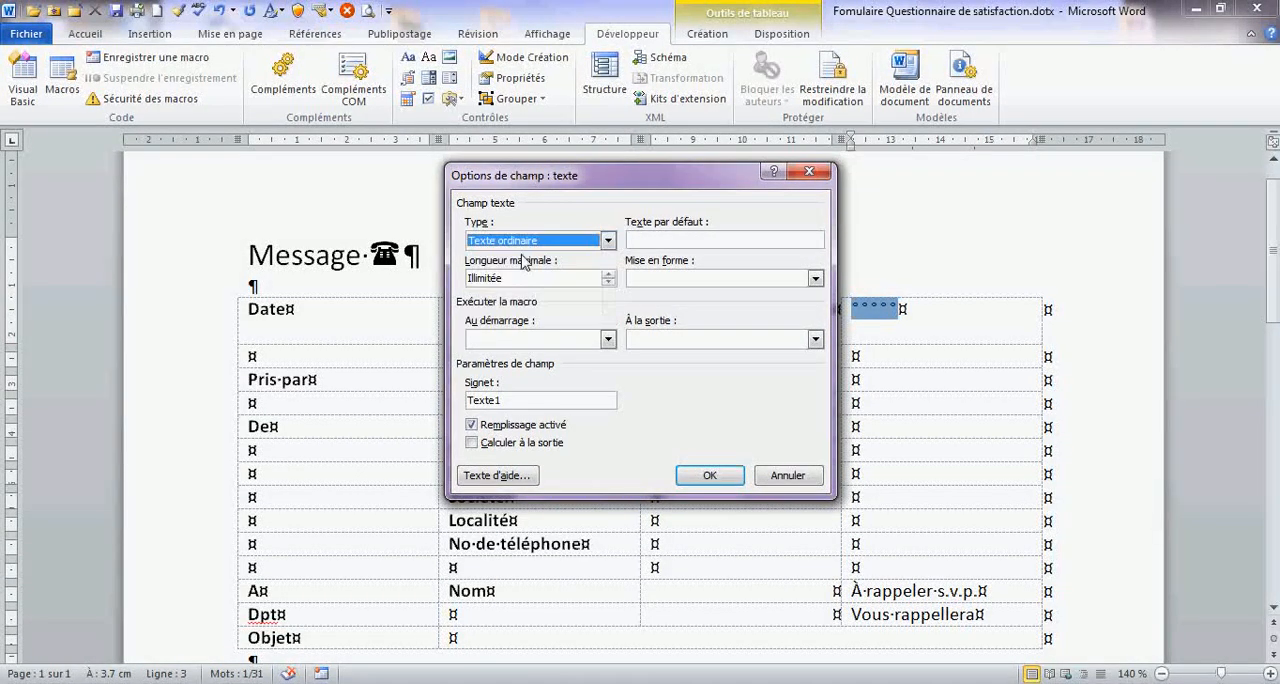
click(609, 242)
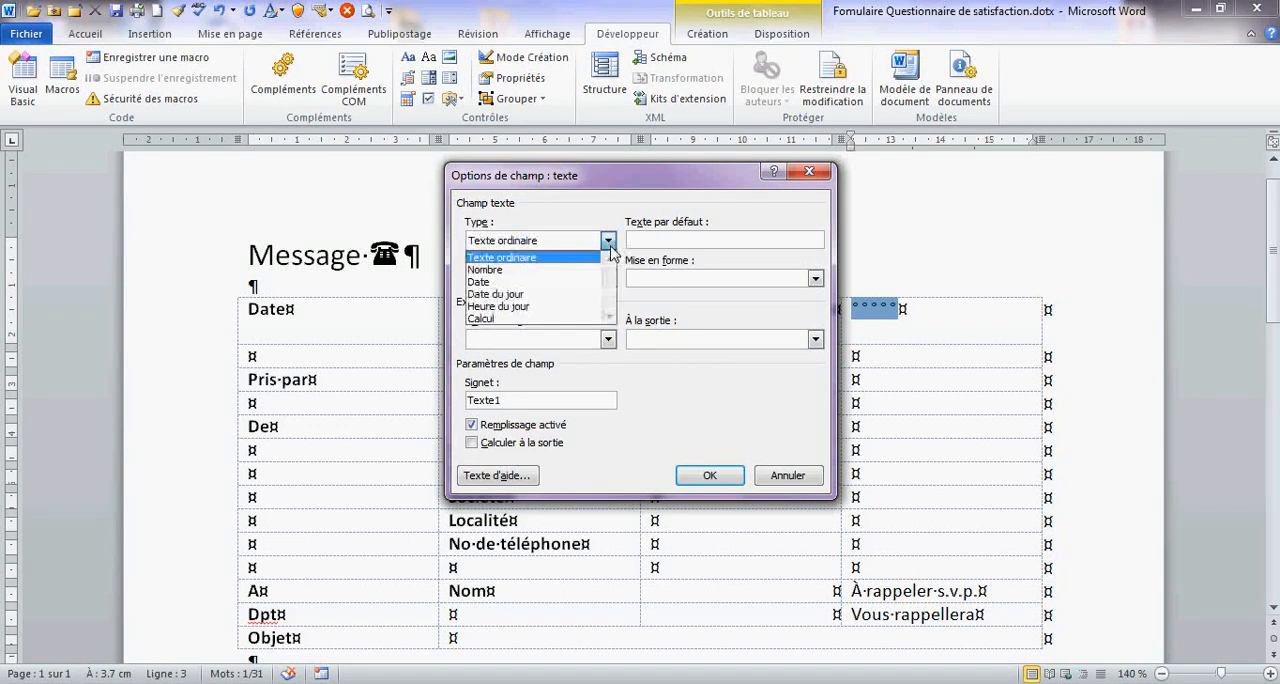
click(557, 308)
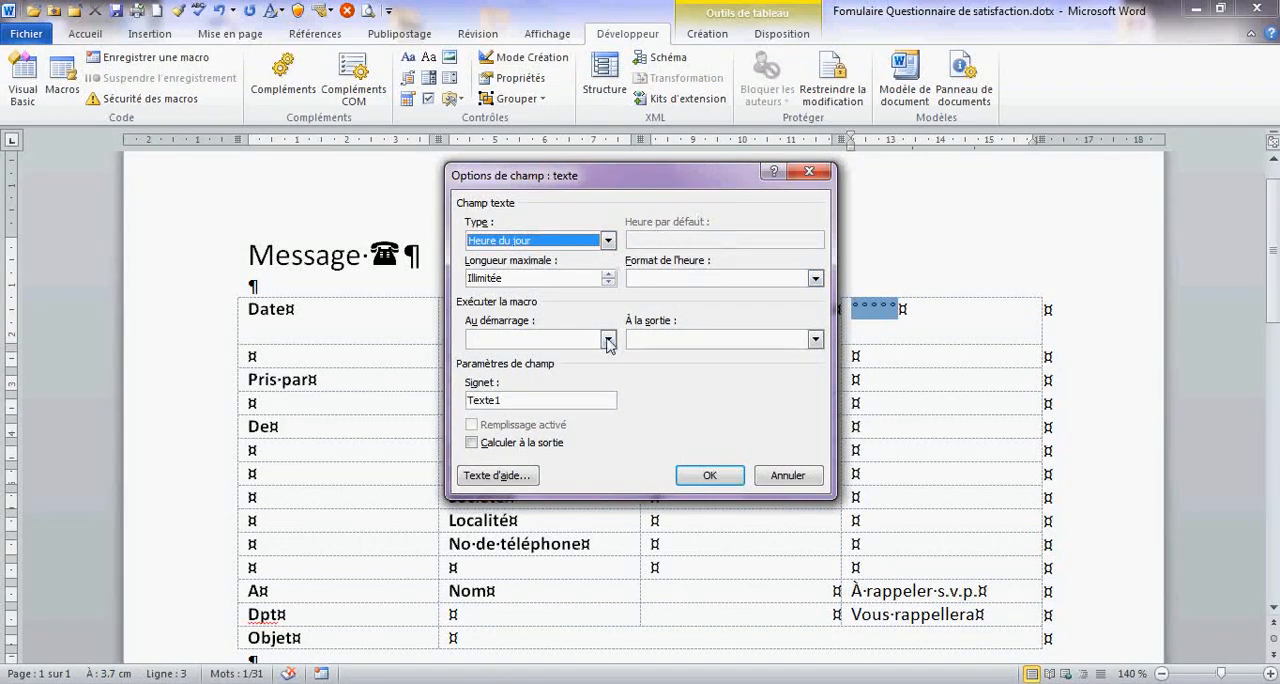
click(709, 475)
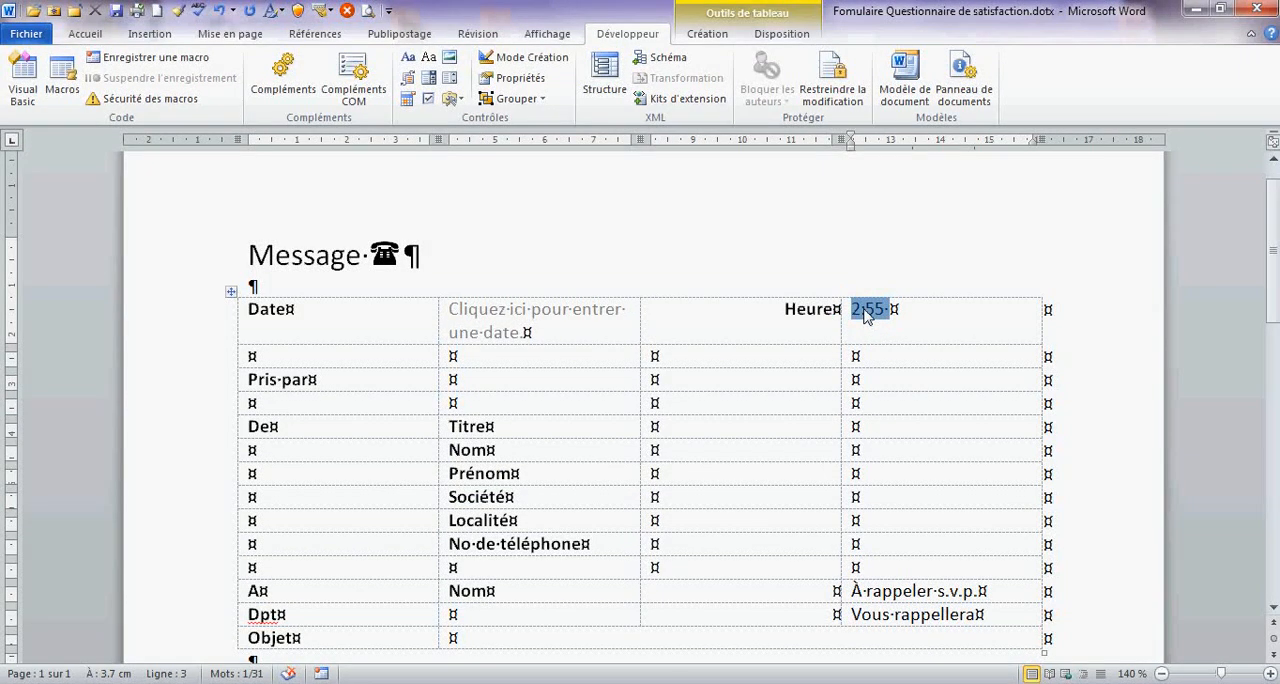
- Set the time format of the field beside "Heure" to HH:mm
double_click(866, 314)
click(816, 281)
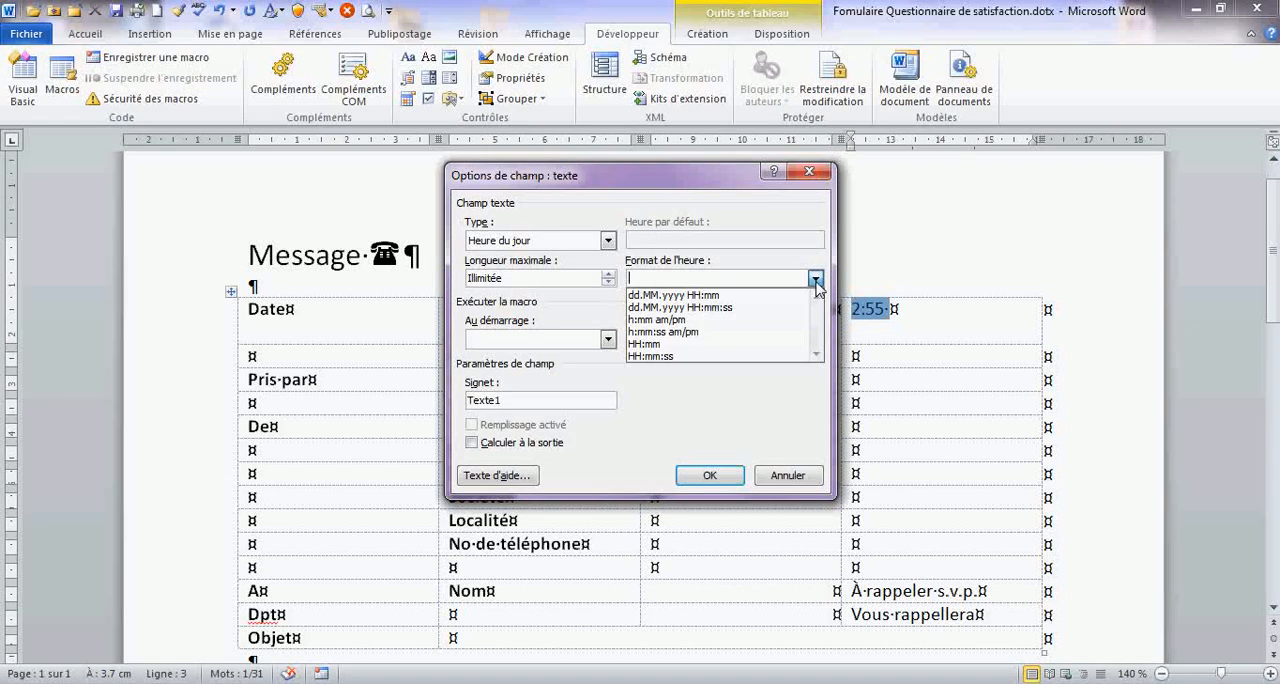
click(643, 344)
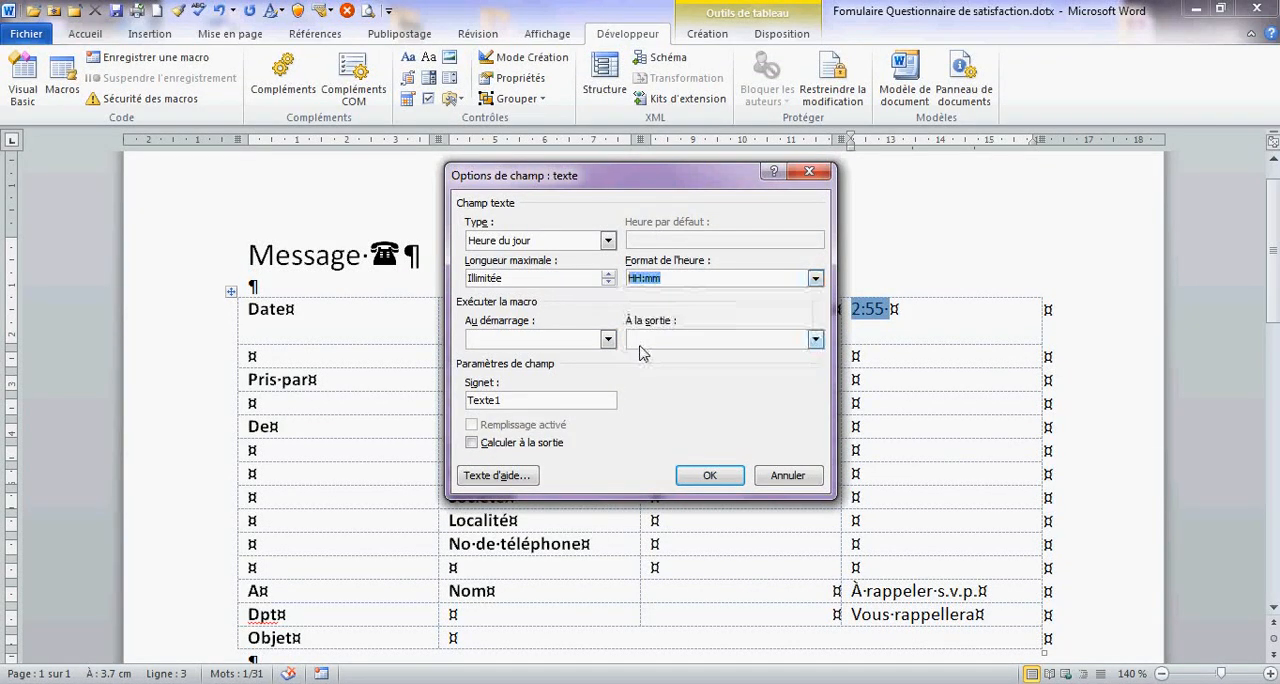
click(709, 475)
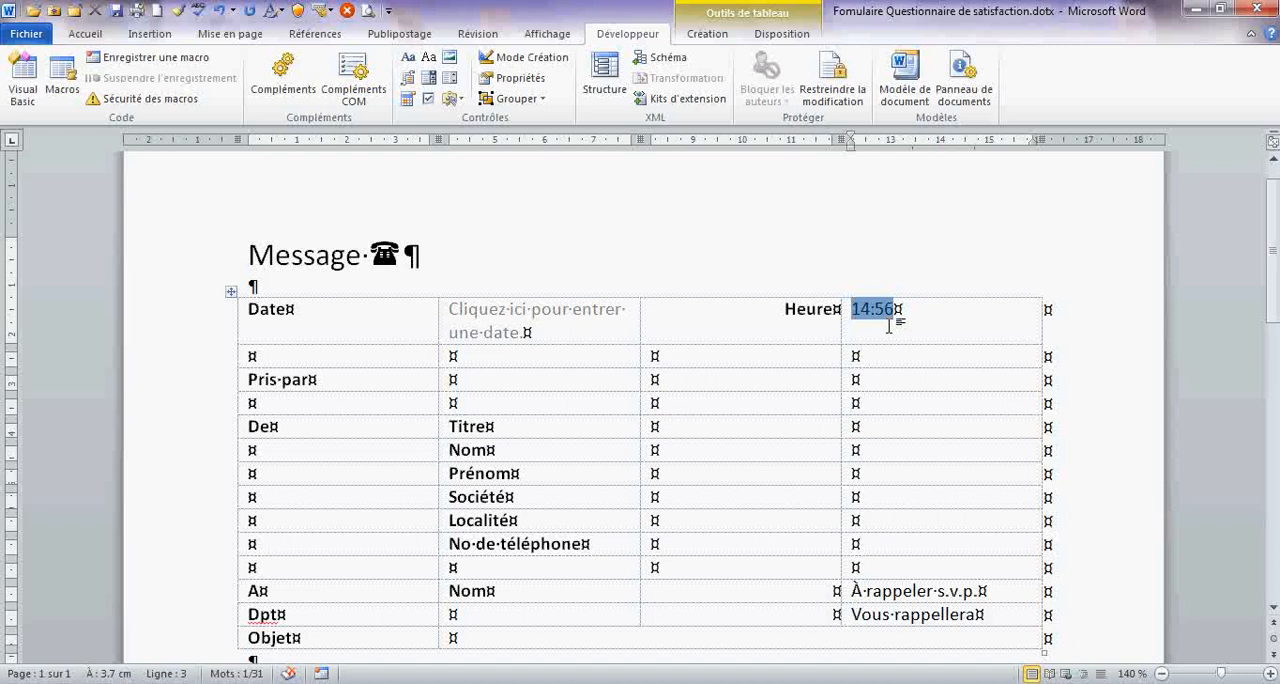
- Insert a legacy text form field in the cell beside "Pris par" with the message taker's full name as default text
click(475, 378)
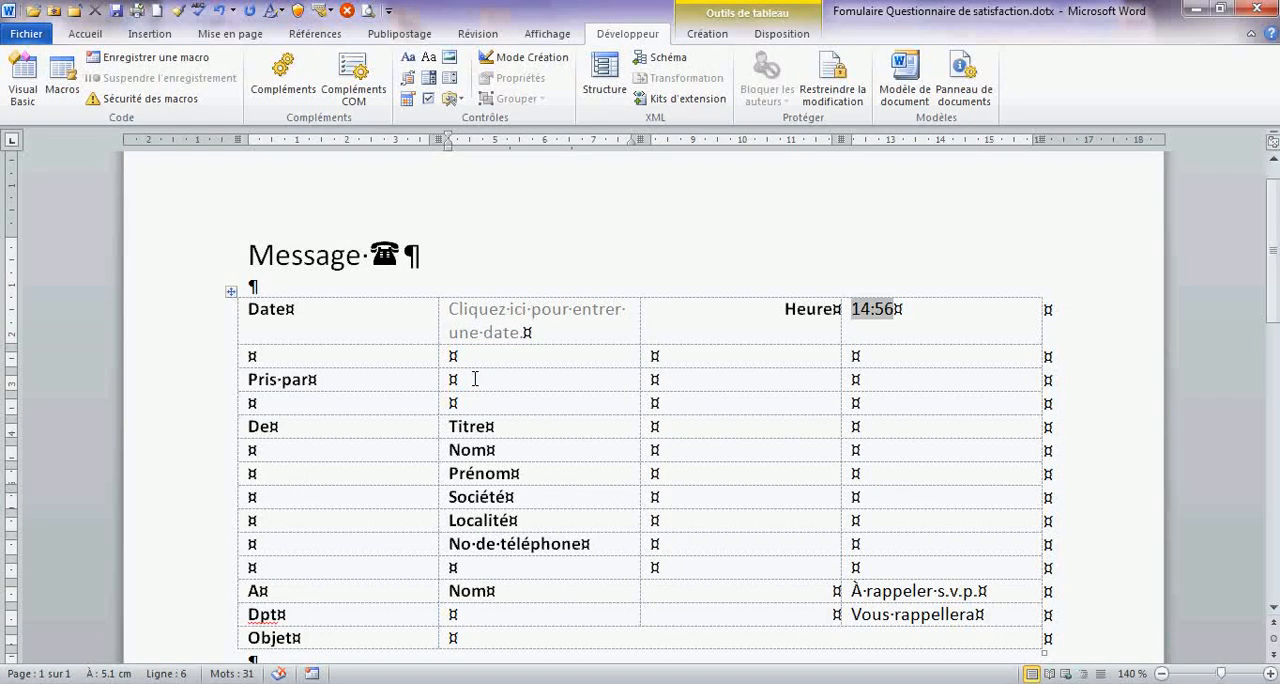
click(458, 98)
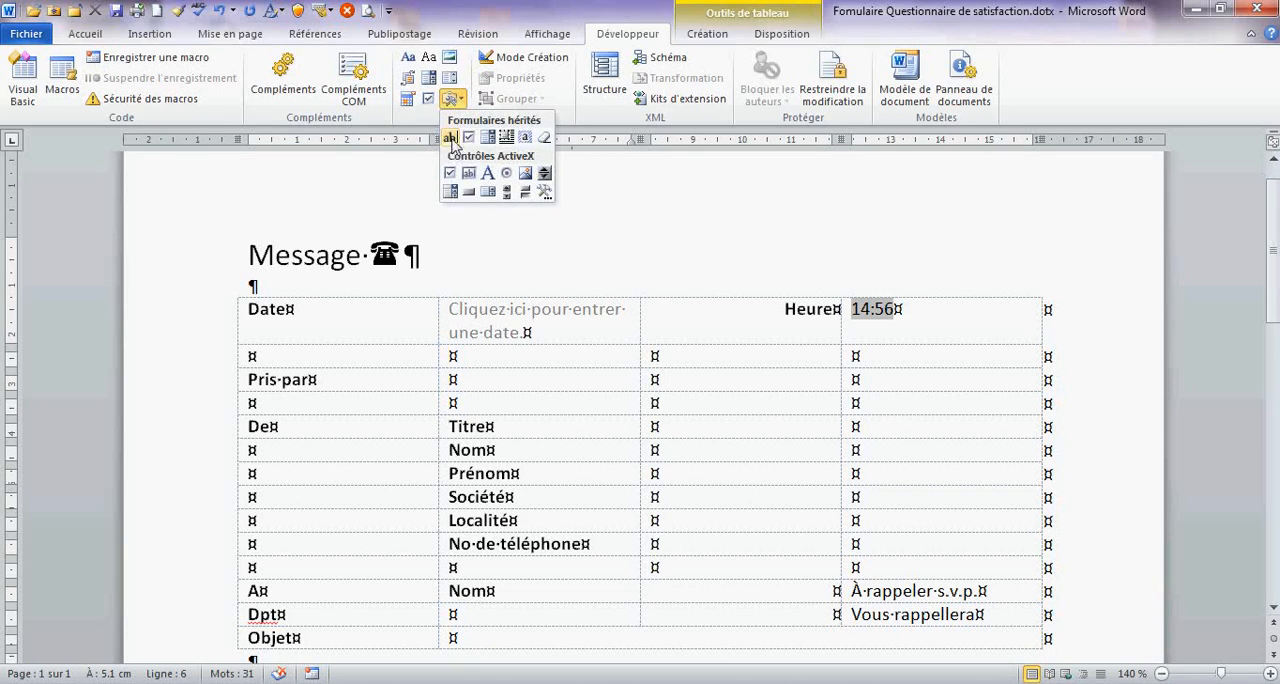
click(451, 138)
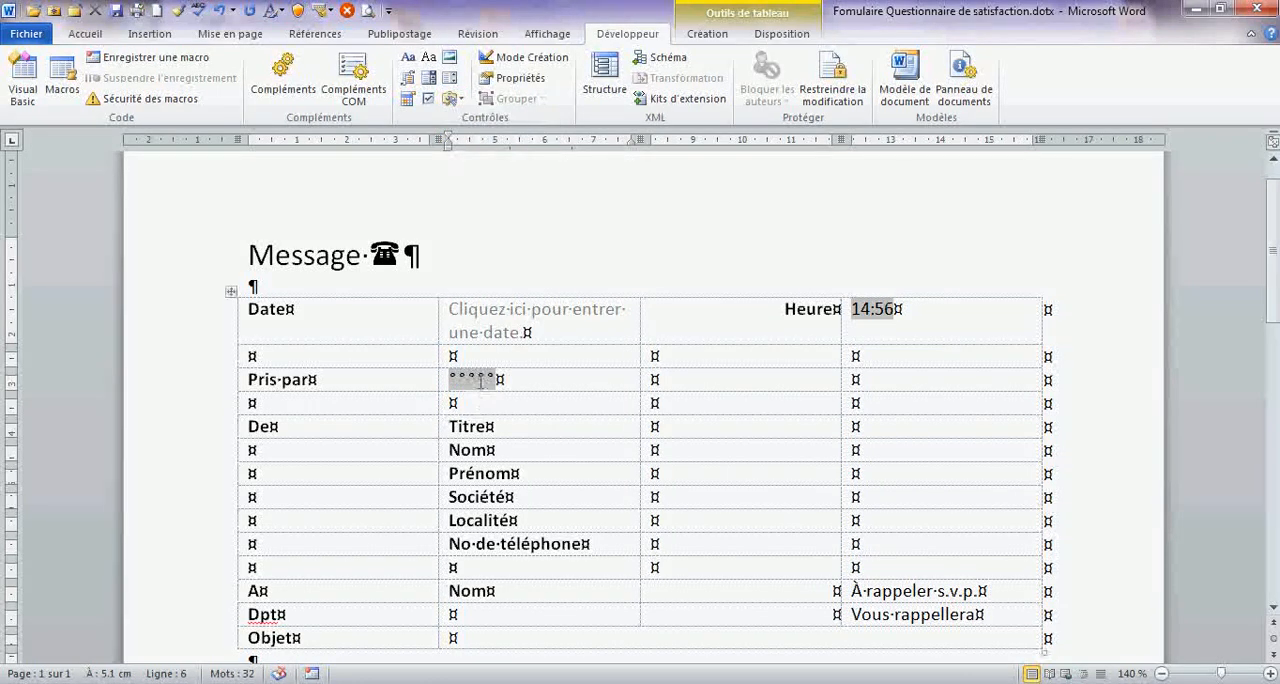
double_click(472, 379)
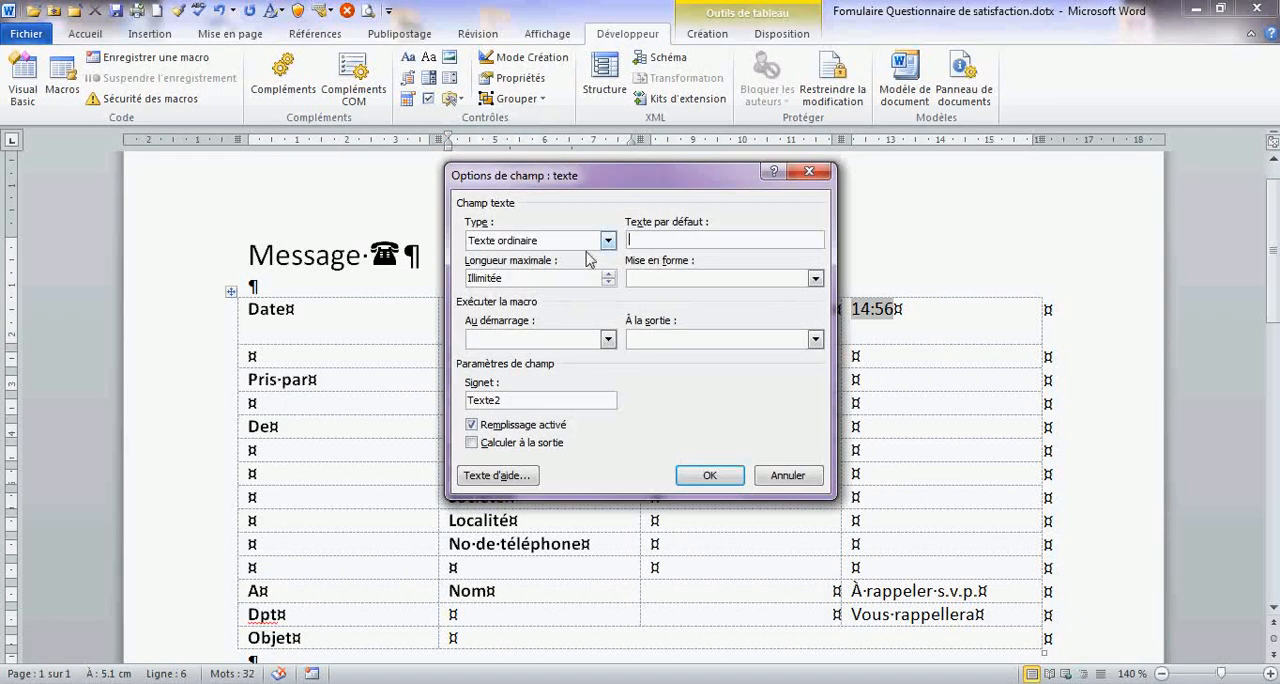
click(659, 239)
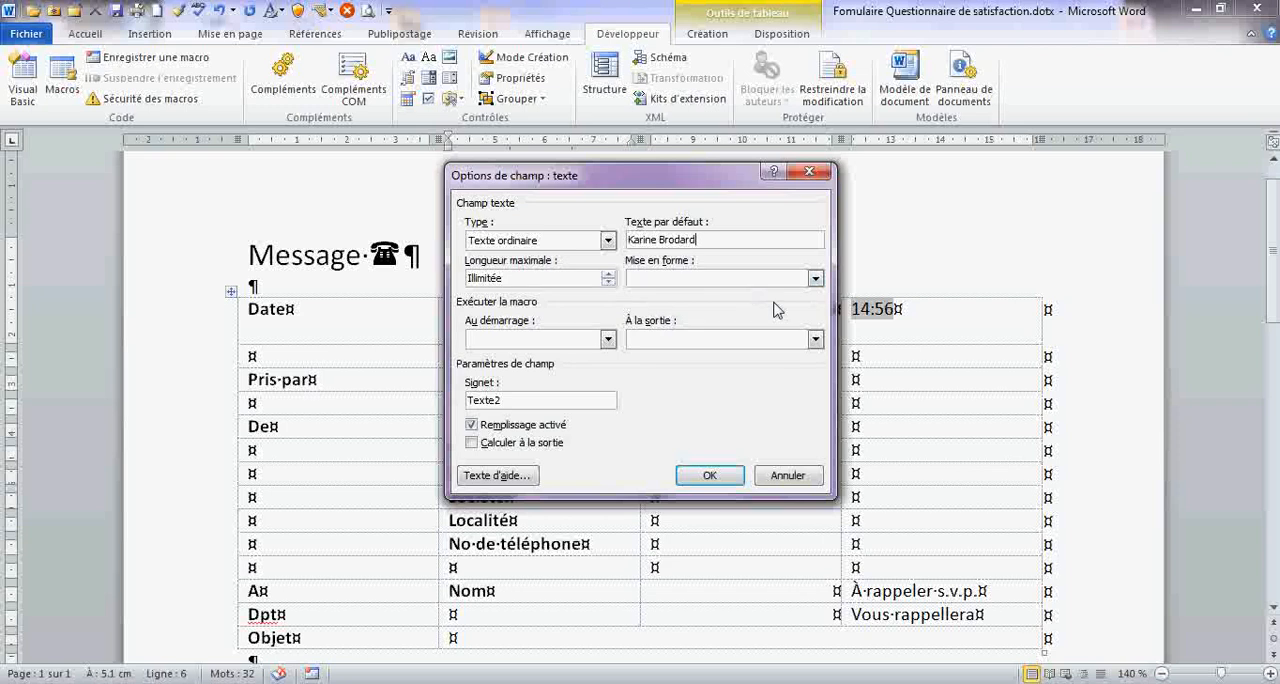
- Set the text format of the field beside "Pris par" to "Première majuscule"
click(815, 278)
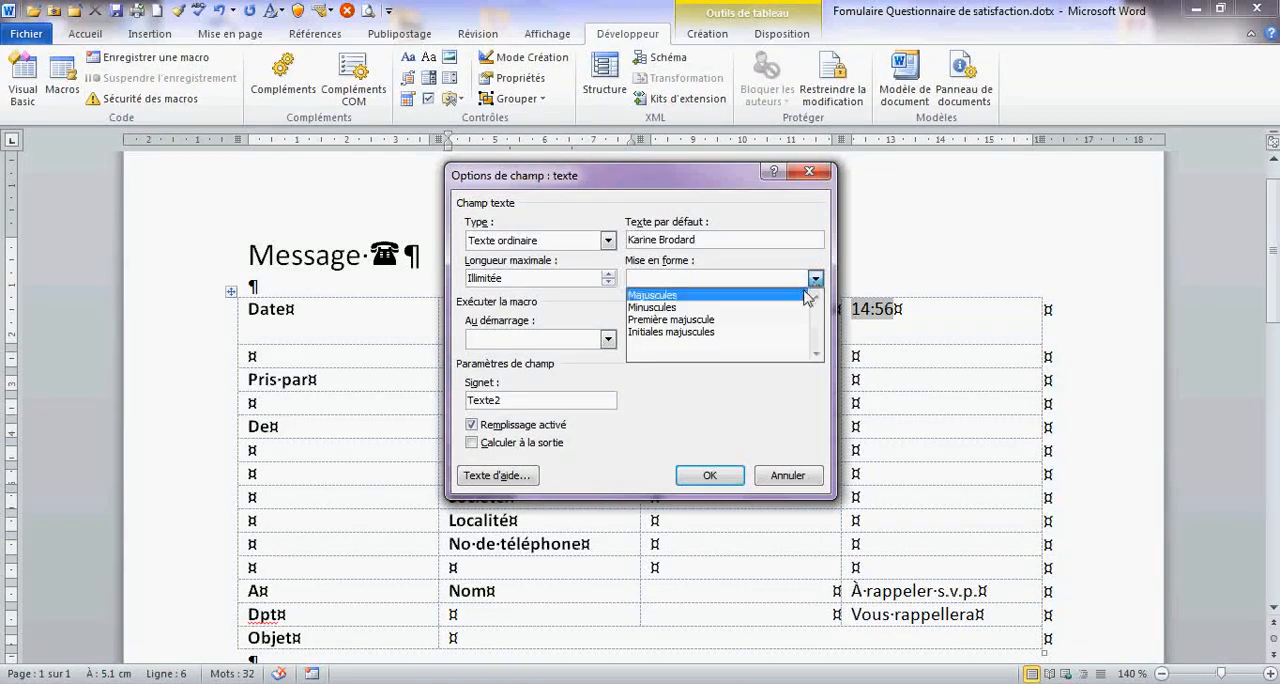
click(780, 320)
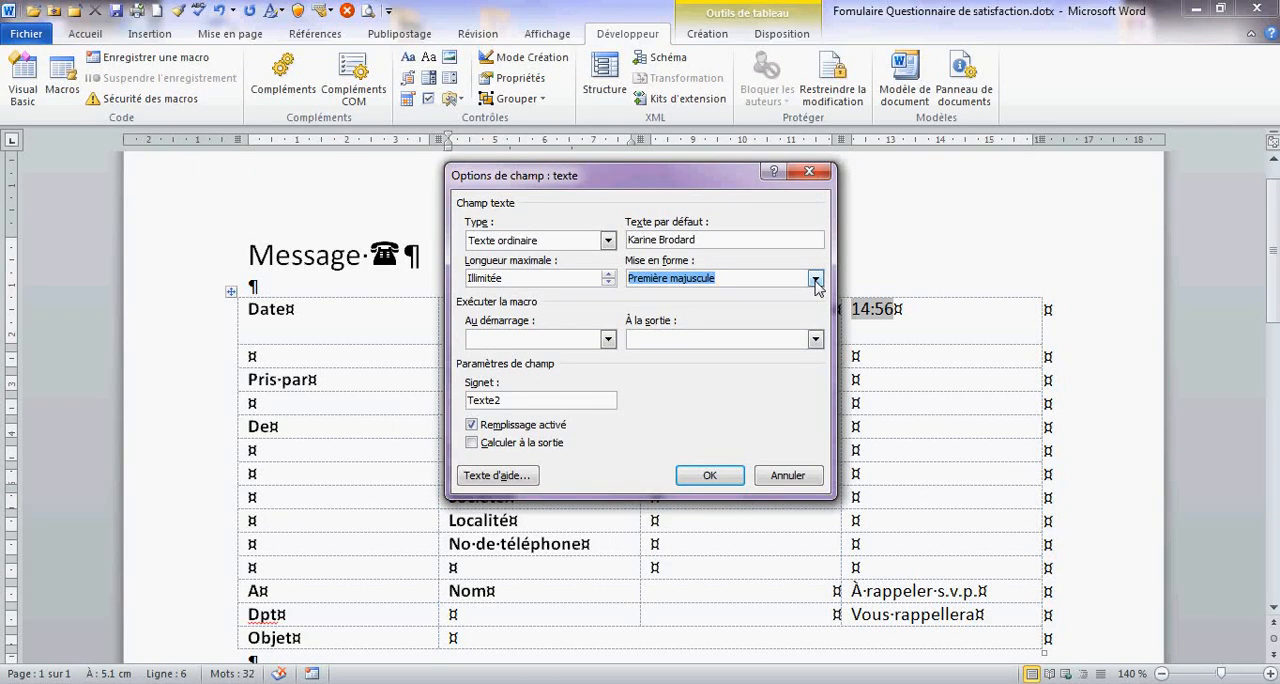
click(712, 474)
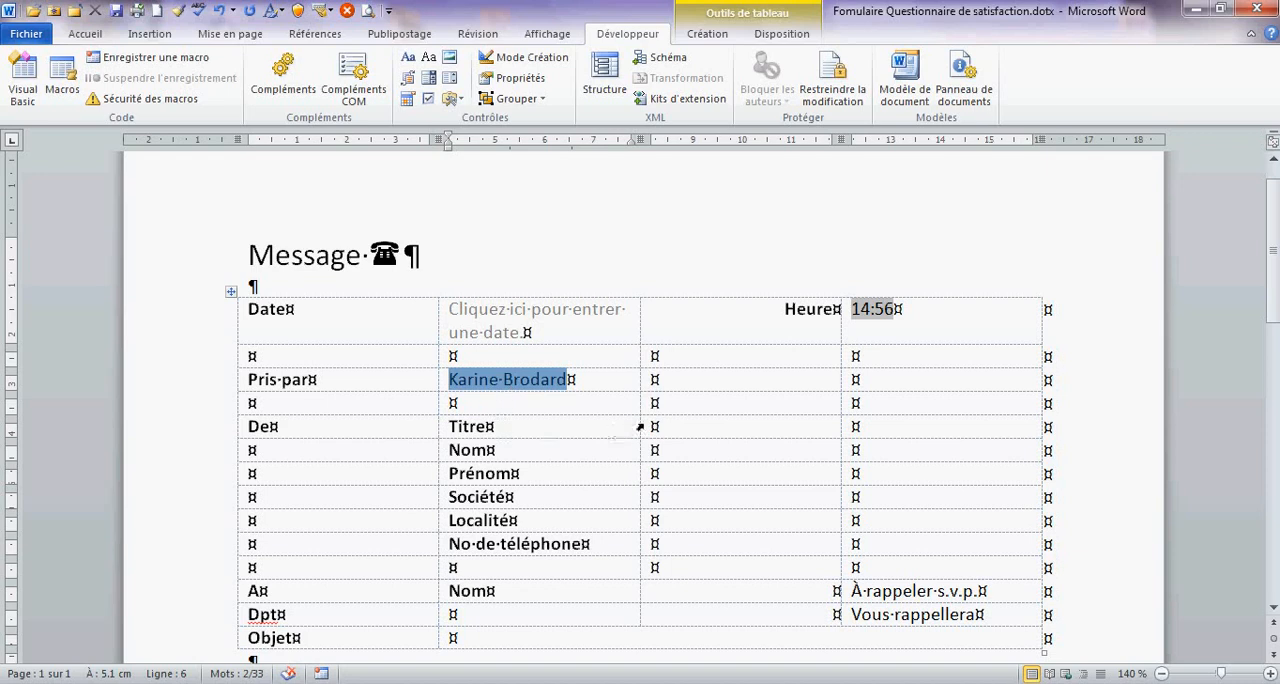
- Insert a legacy drop-down form field in the cell beside "Titre" and open its field options
click(675, 426)
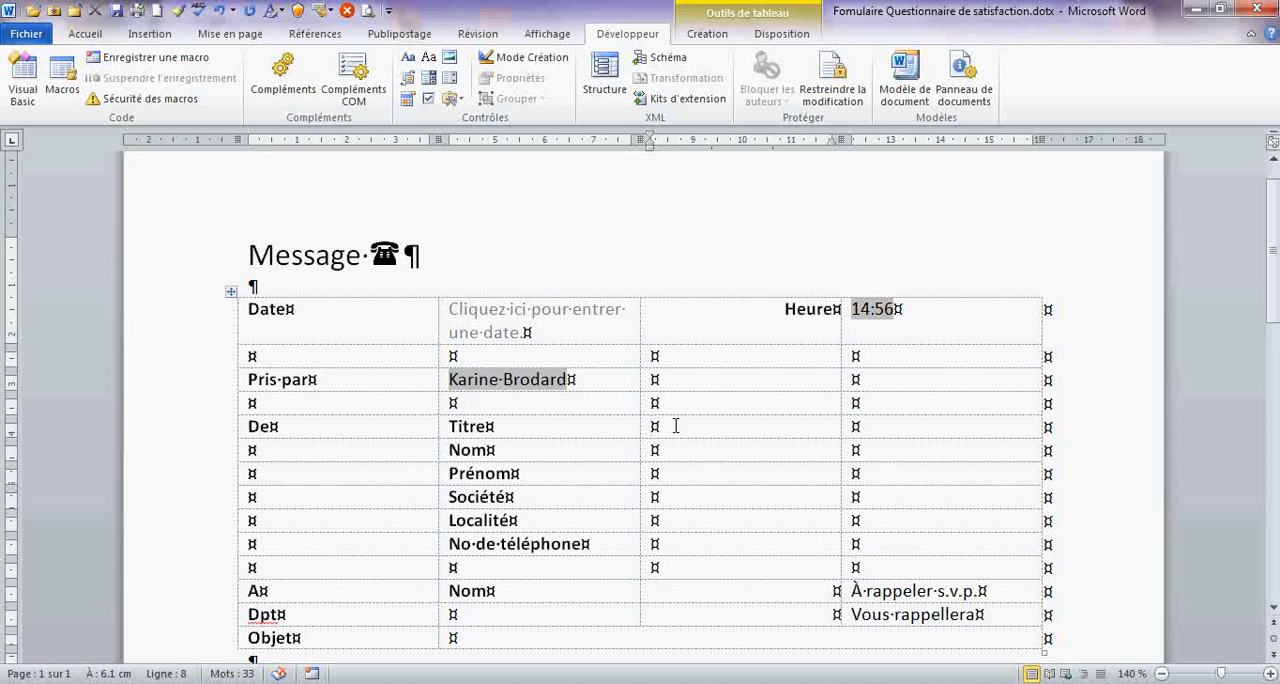
click(453, 99)
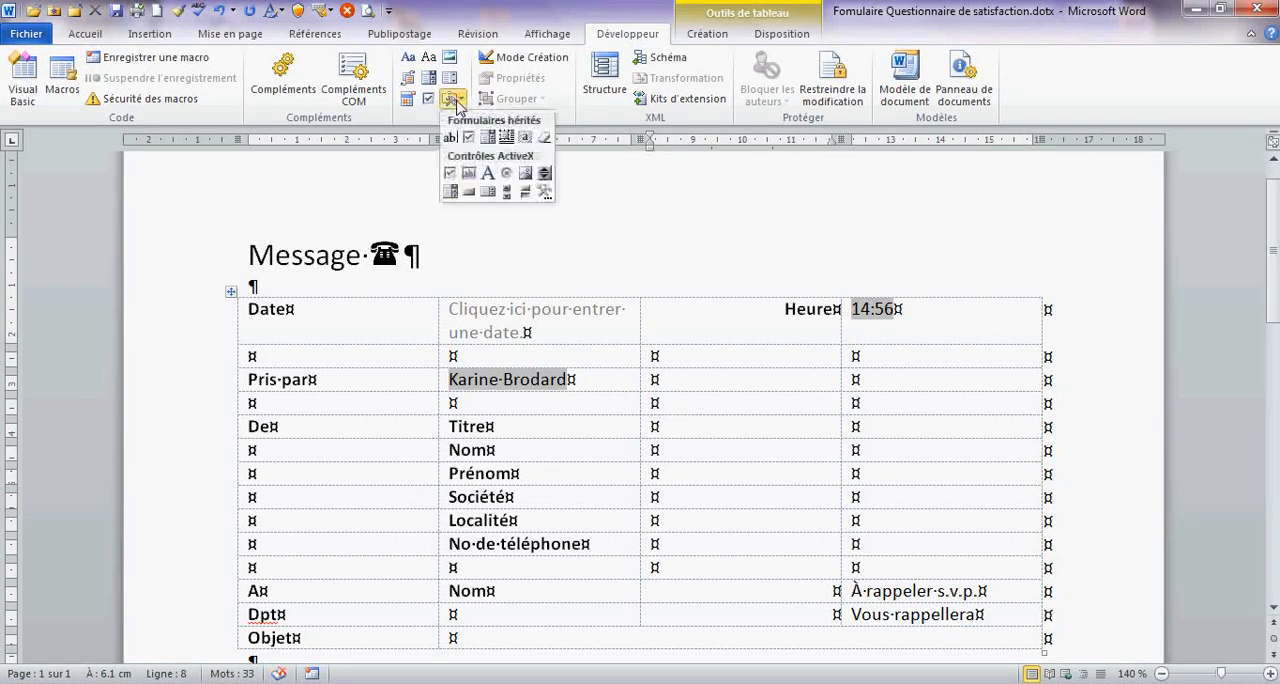
click(487, 137)
double_click(674, 425)
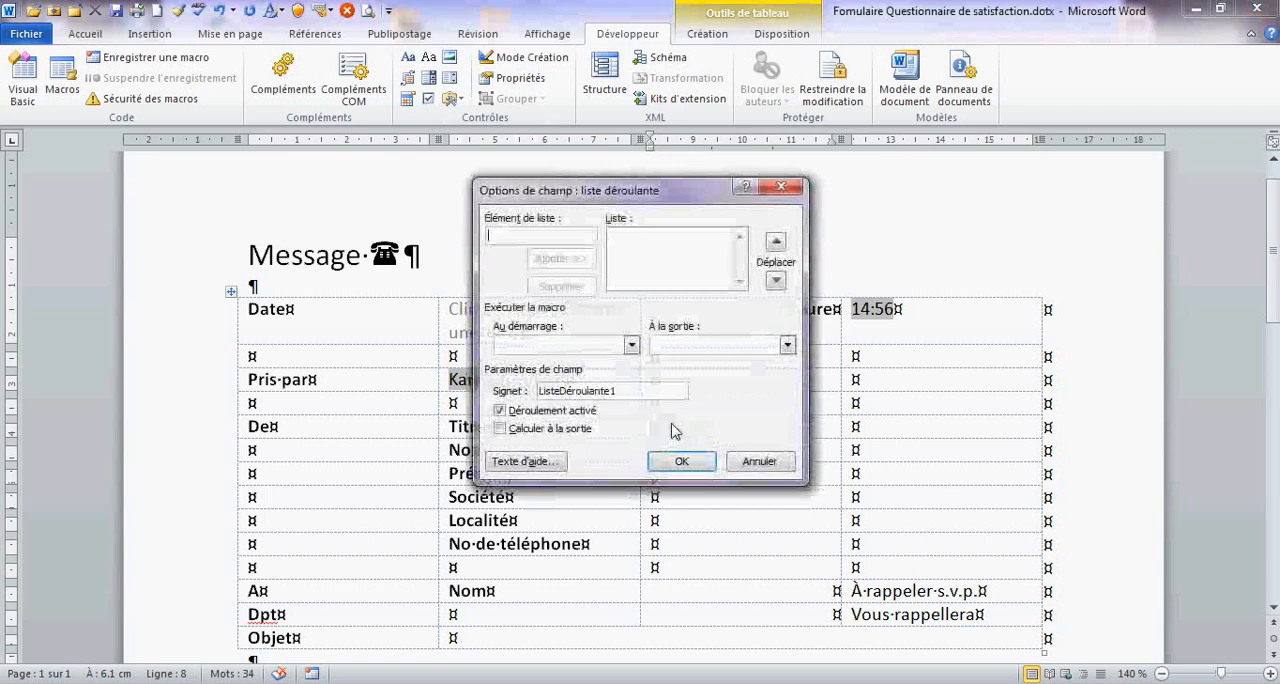
- Add the list items "Madame" and "Monsieur" to the drop-down field beside "Titre"
text(M)
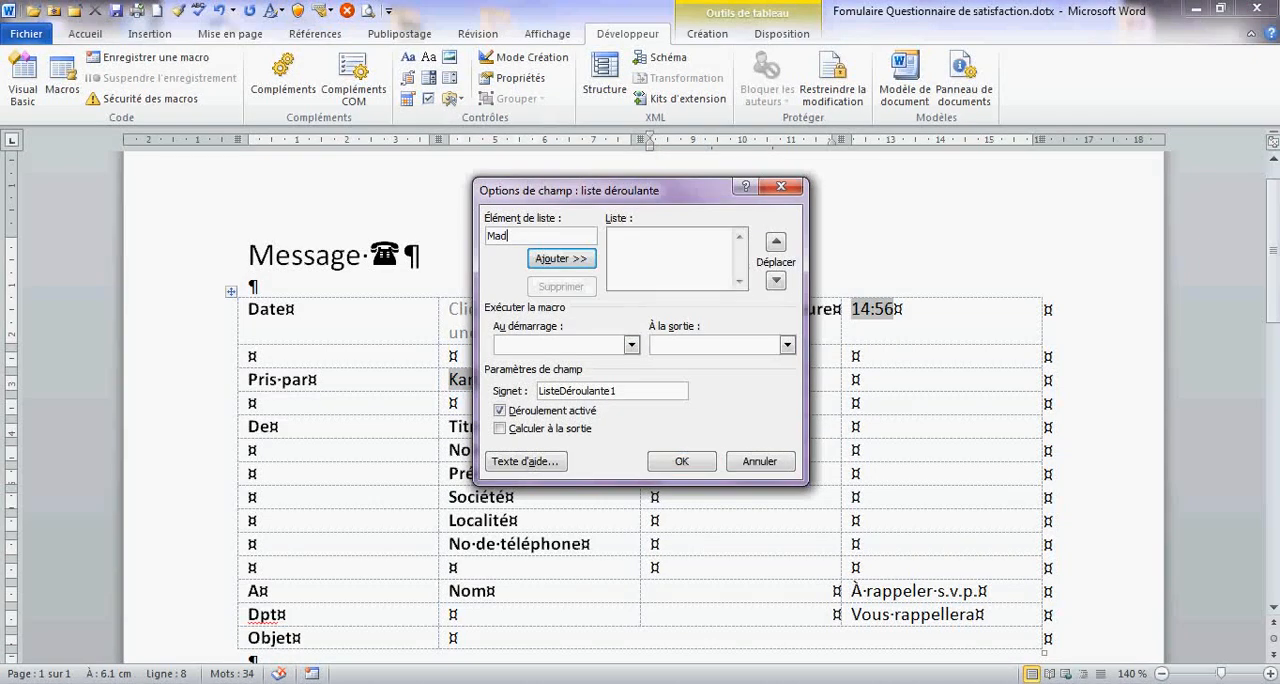
text(onsieur)
key(BackSpace)
key(BackSpace)
key(BackSpace)
key(Return)
text(Mons)
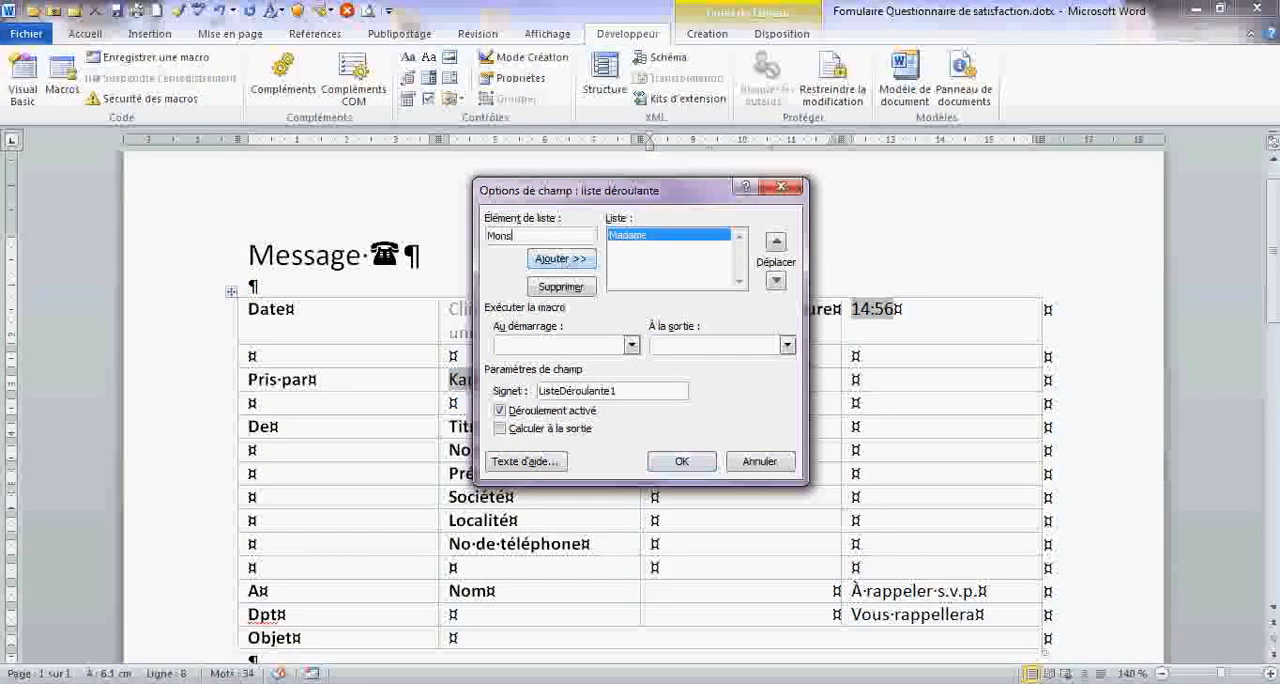
text(ieur)
click(565, 262)
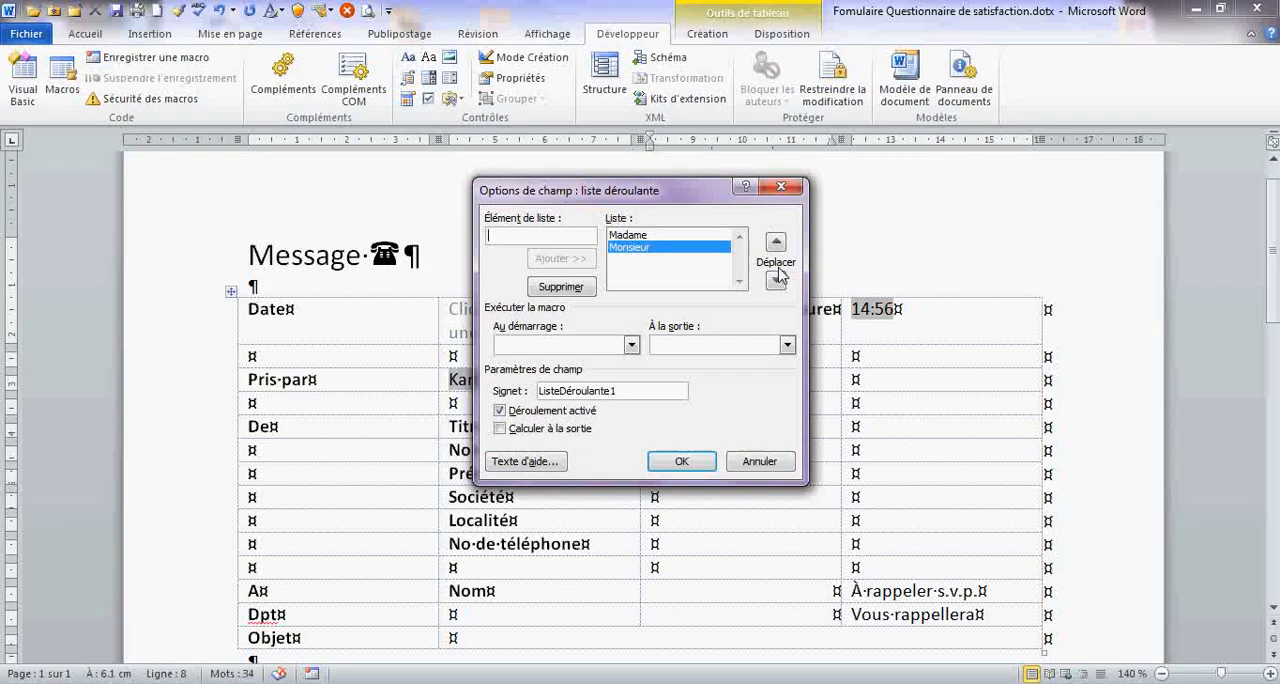
click(681, 461)
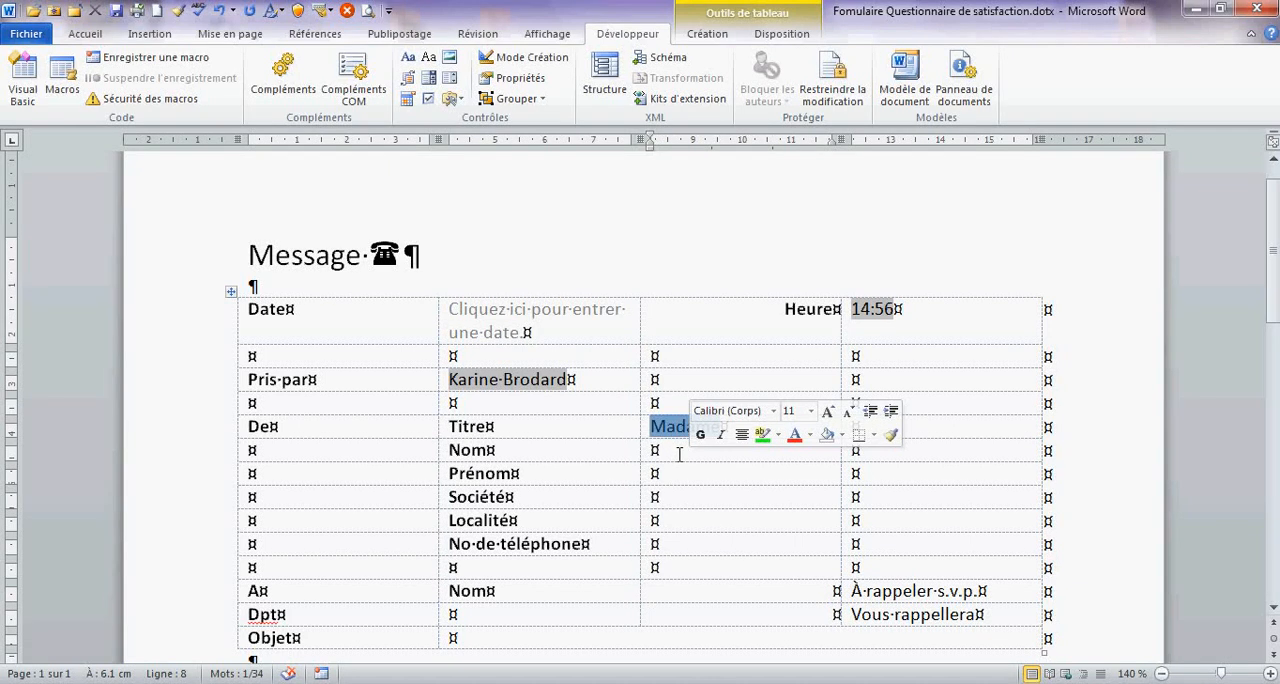
- Insert a legacy text form field beside the caller's "Nom" label, with its text format set to "Majuscules"
click(679, 455)
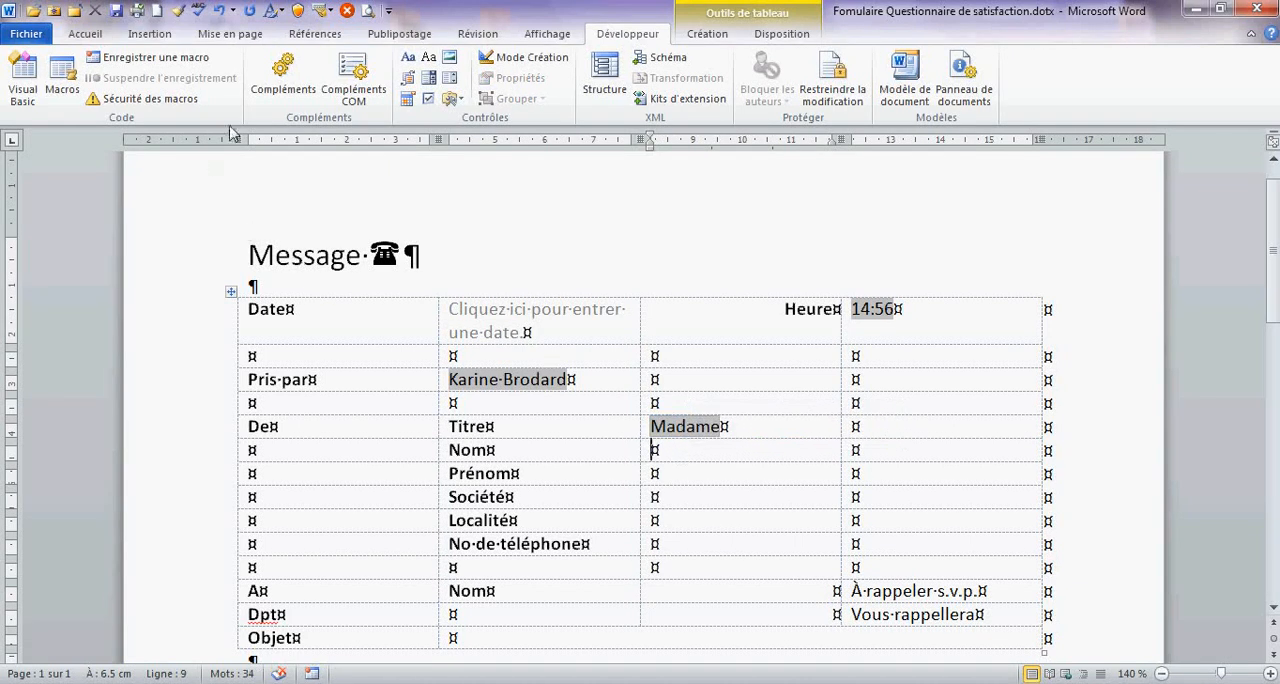
click(453, 100)
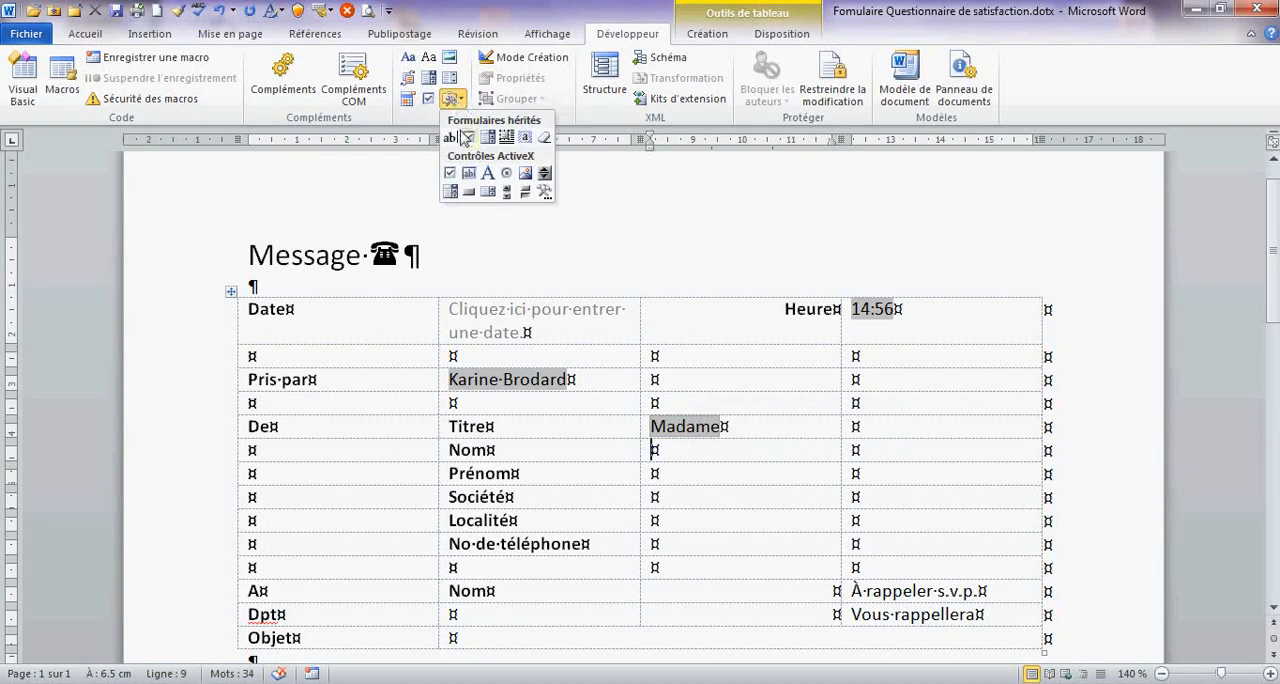
click(449, 136)
double_click(670, 449)
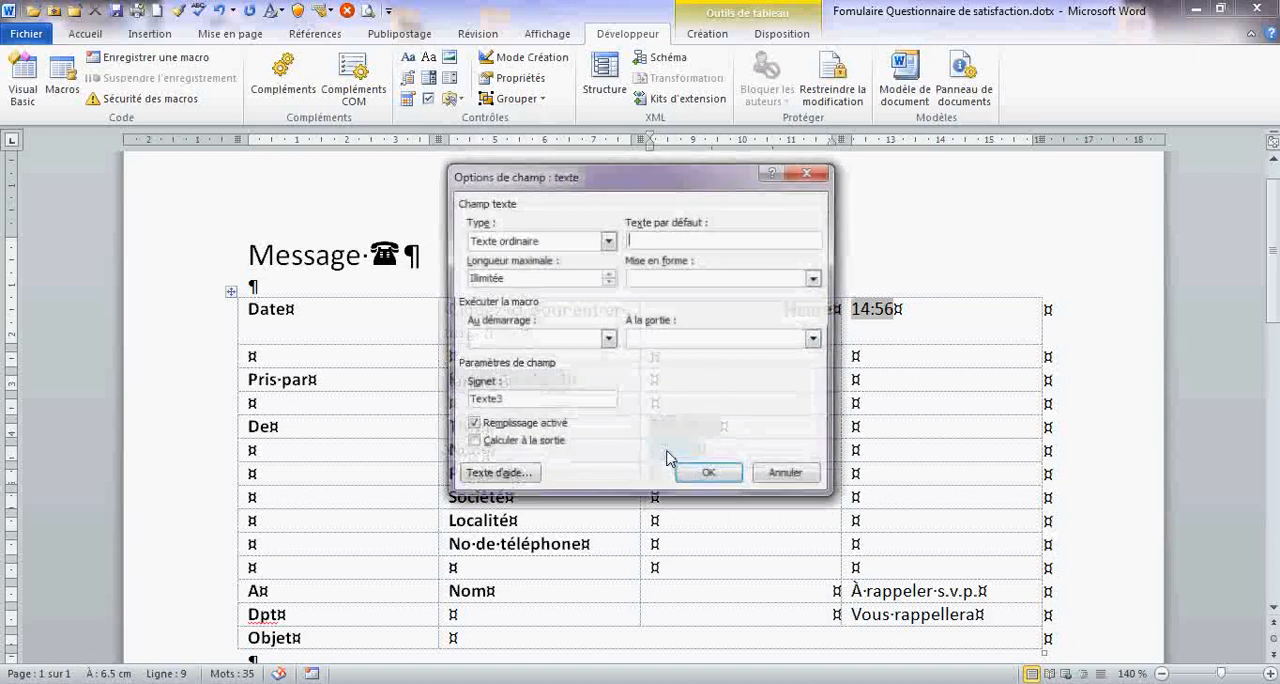
click(801, 274)
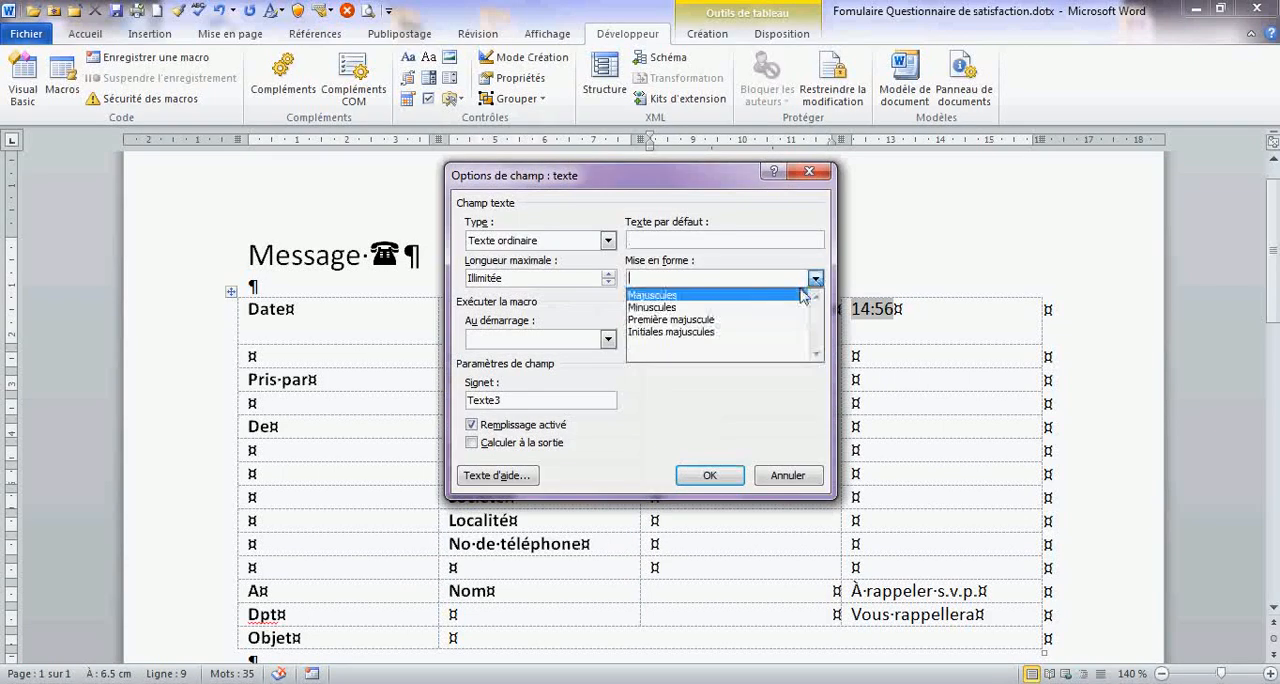
click(725, 290)
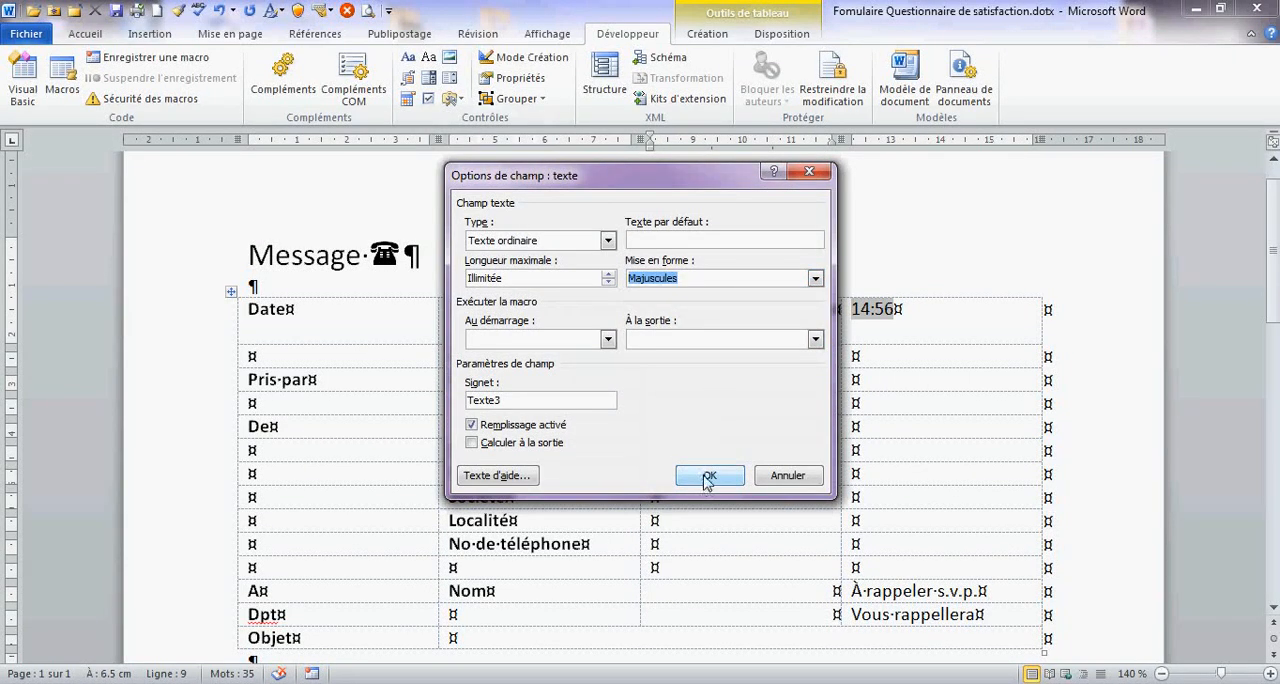
click(707, 476)
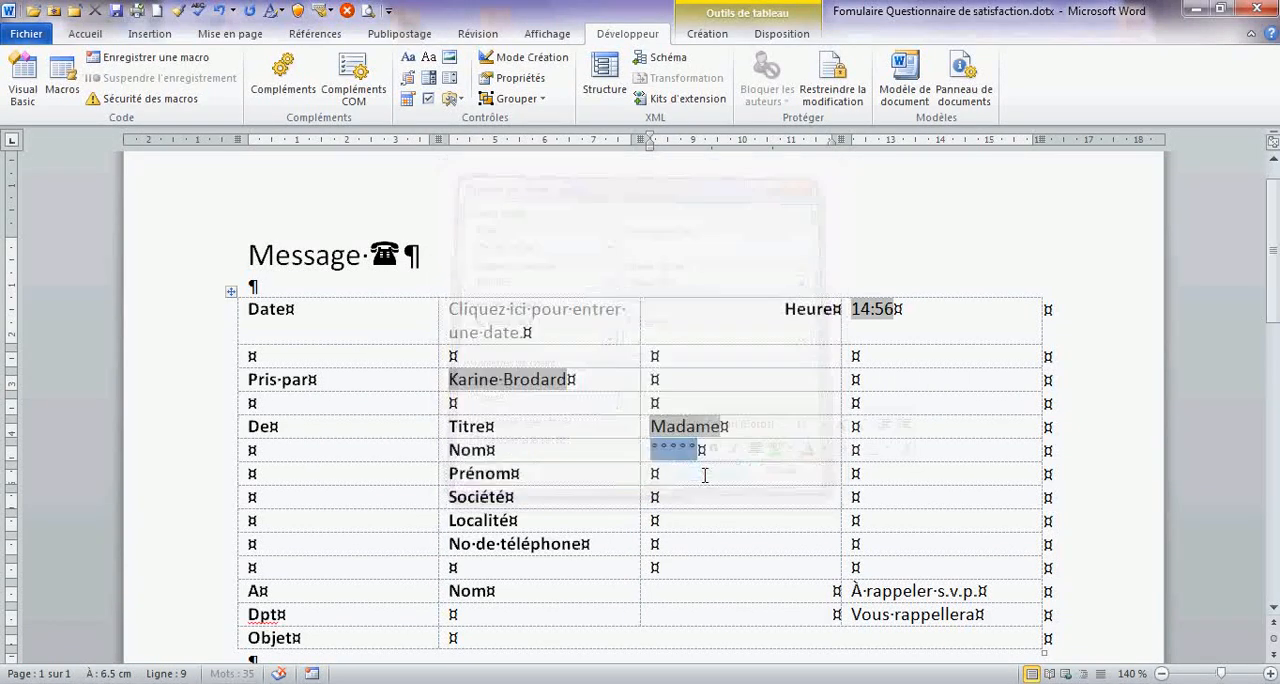
- Insert a legacy text form field in the cell beside "Prénom", with its text format set to "Première majuscule"
click(449, 98)
click(450, 134)
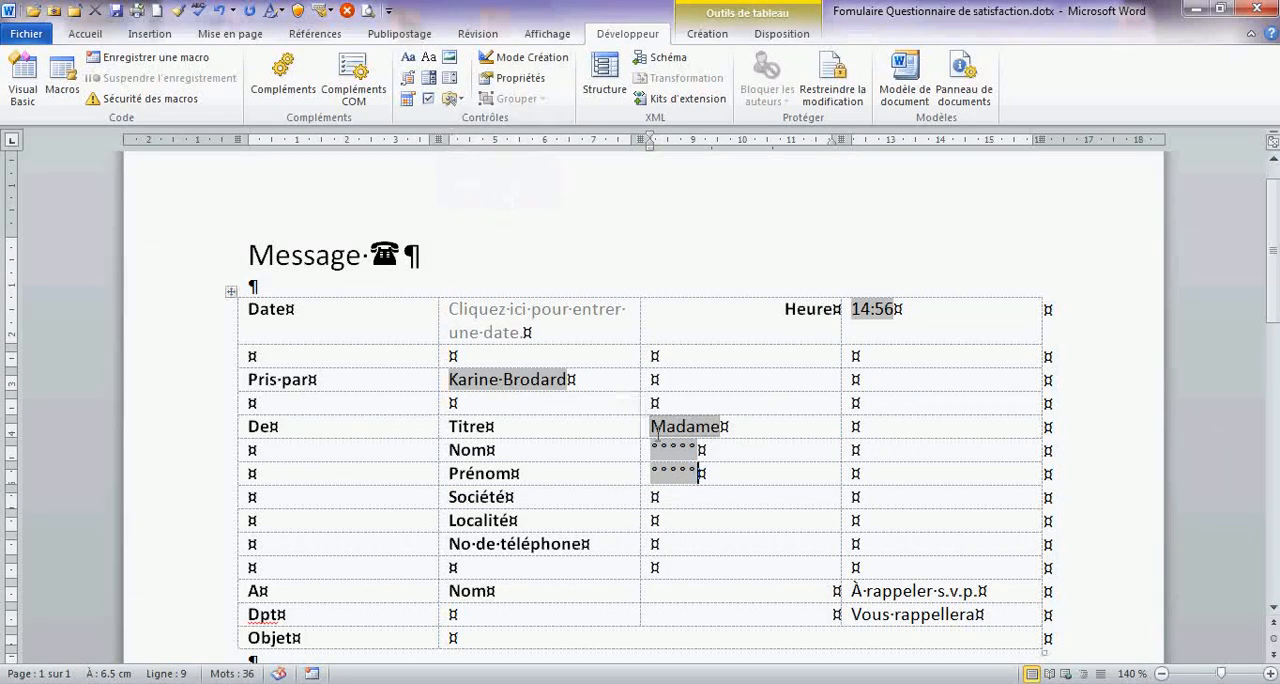
double_click(676, 473)
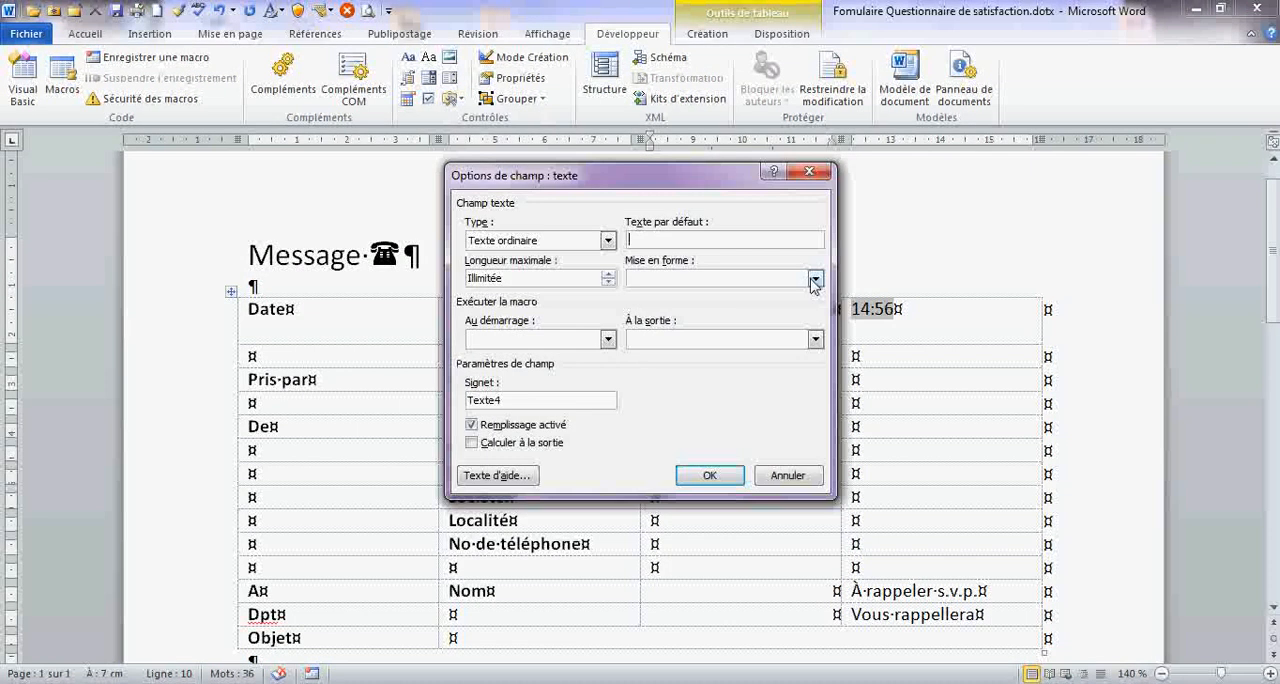
click(815, 278)
click(733, 321)
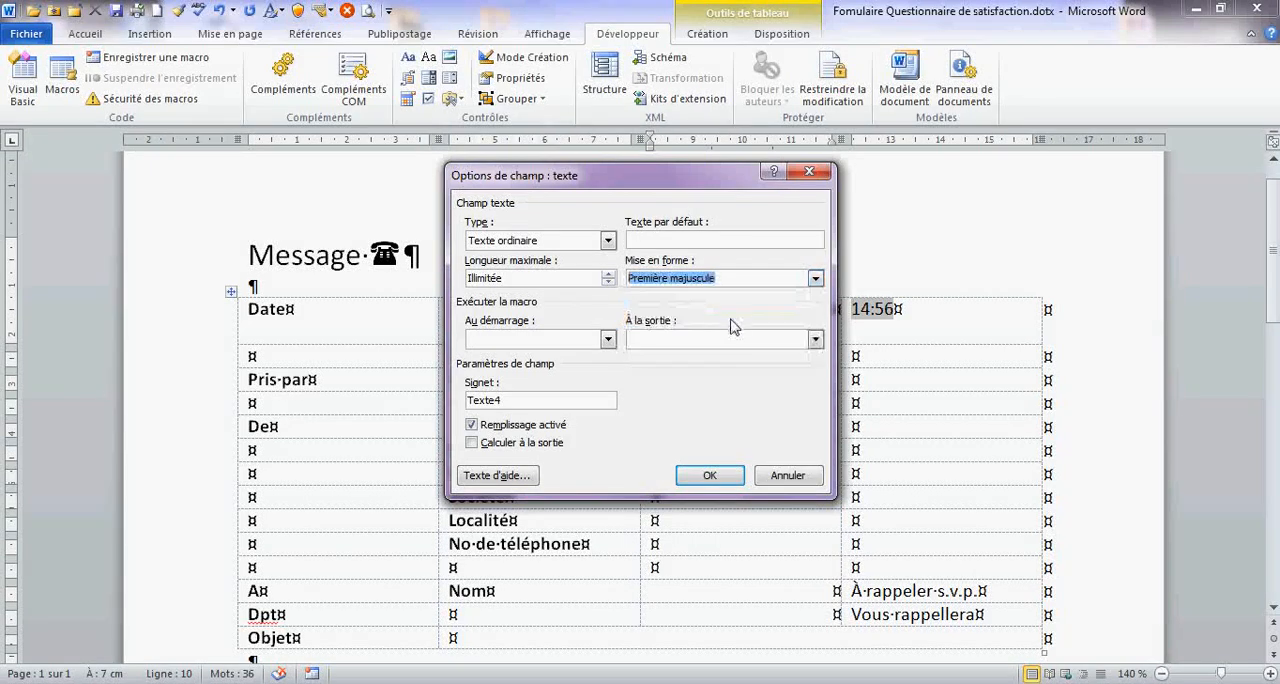
click(718, 479)
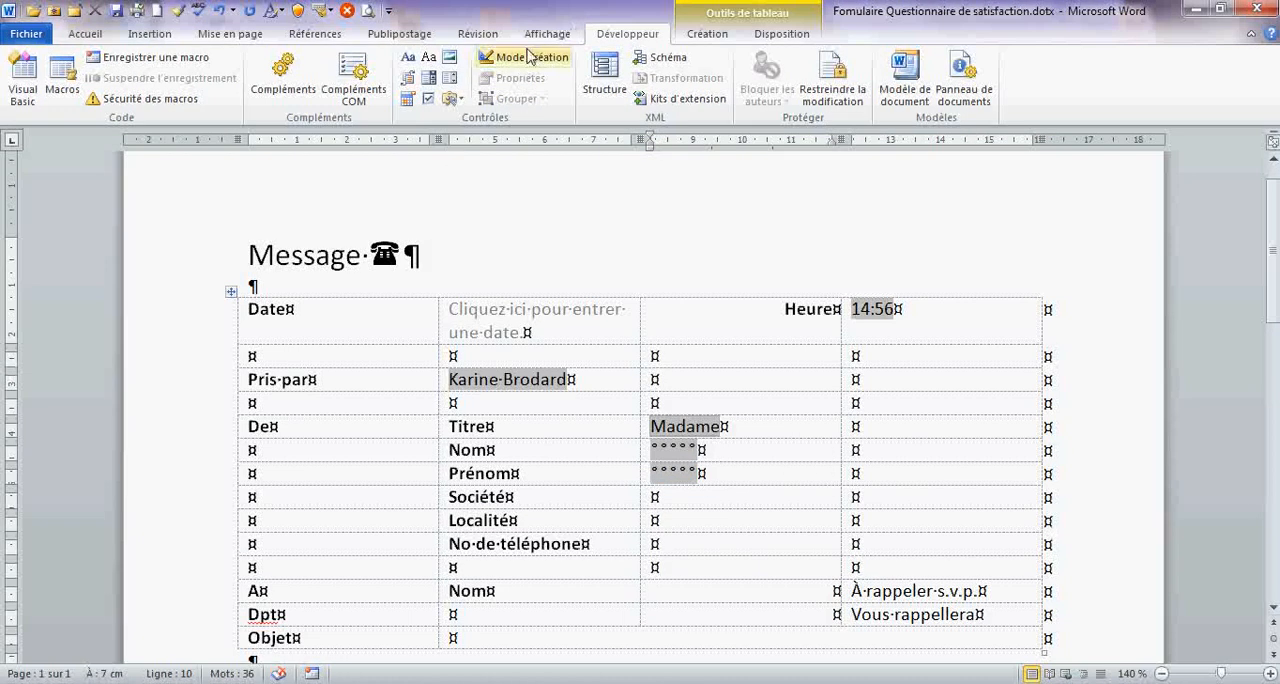
- Insert a legacy text form field in the cell beside "Société", with its text format set to "Première majuscule"
click(452, 99)
click(450, 137)
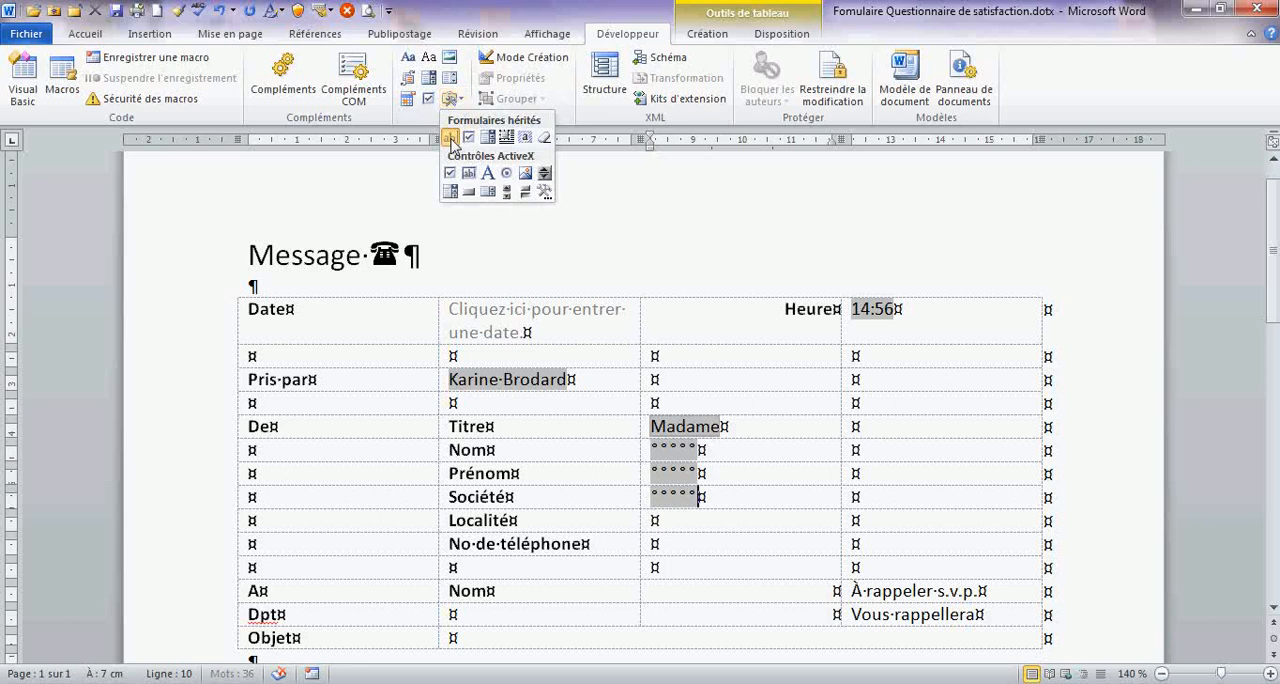
double_click(695, 498)
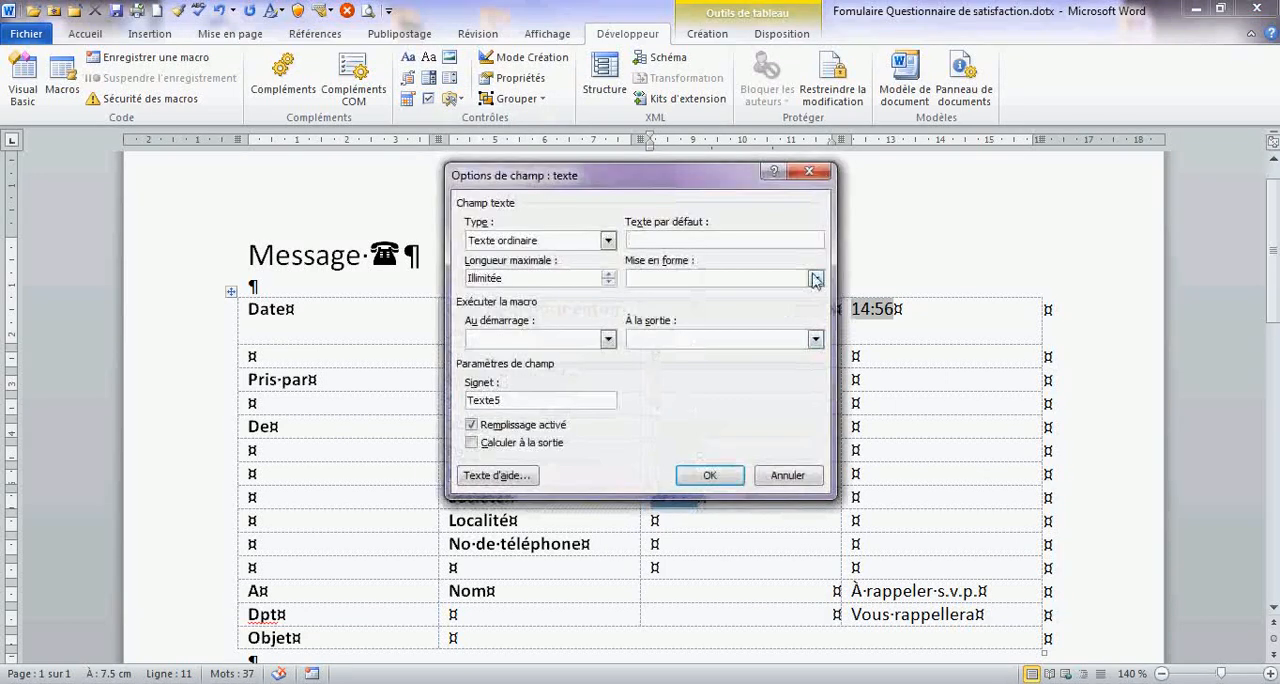
click(816, 279)
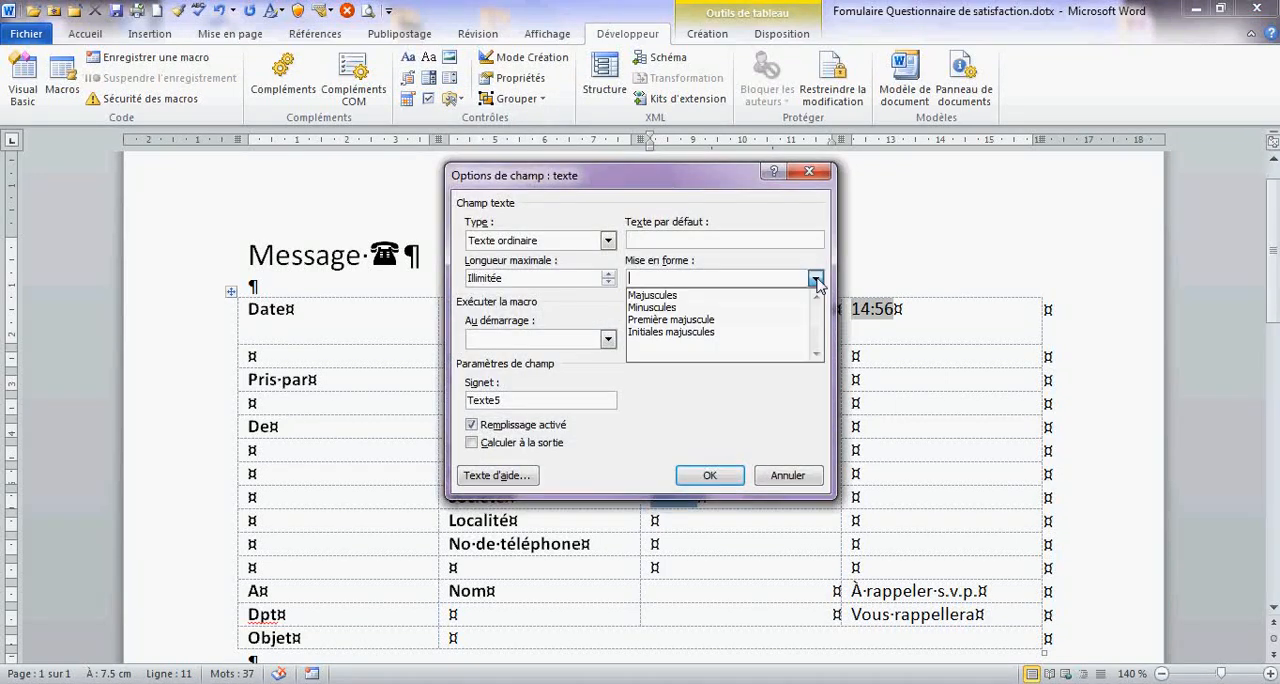
click(765, 320)
click(709, 475)
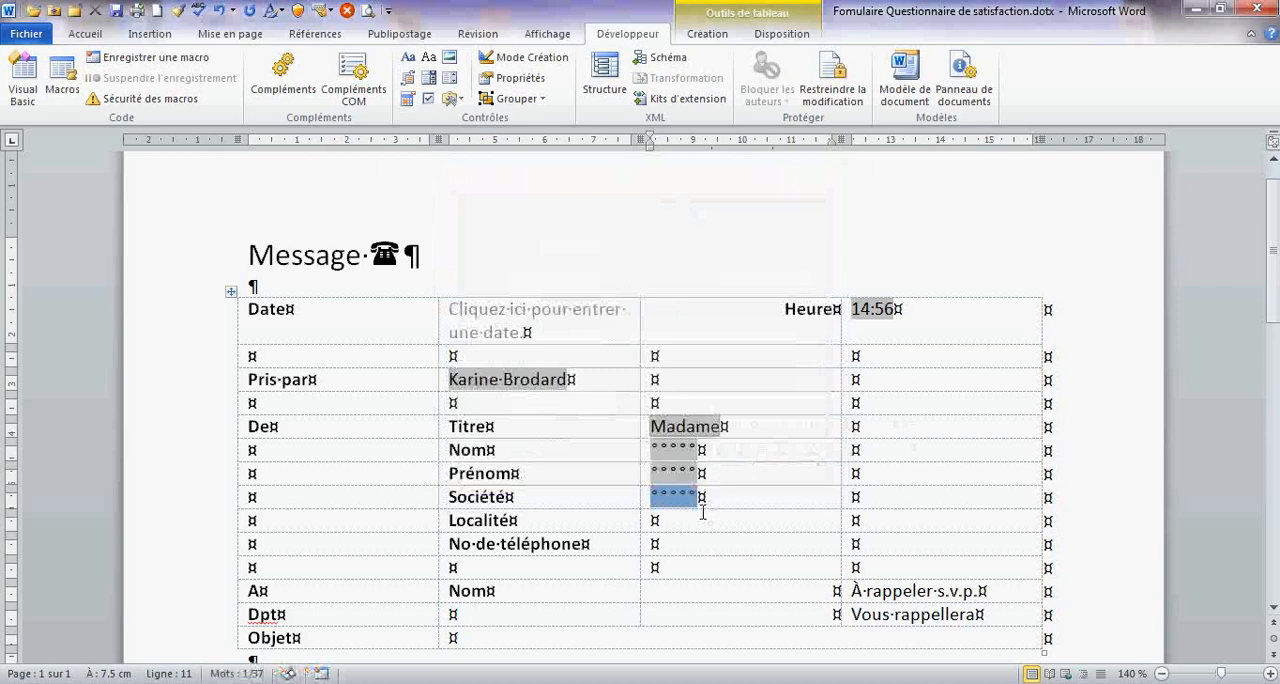
- Insert a legacy text form field in the cell beside "Localité", with its text format set to "Première majuscule"
click(702, 518)
click(450, 98)
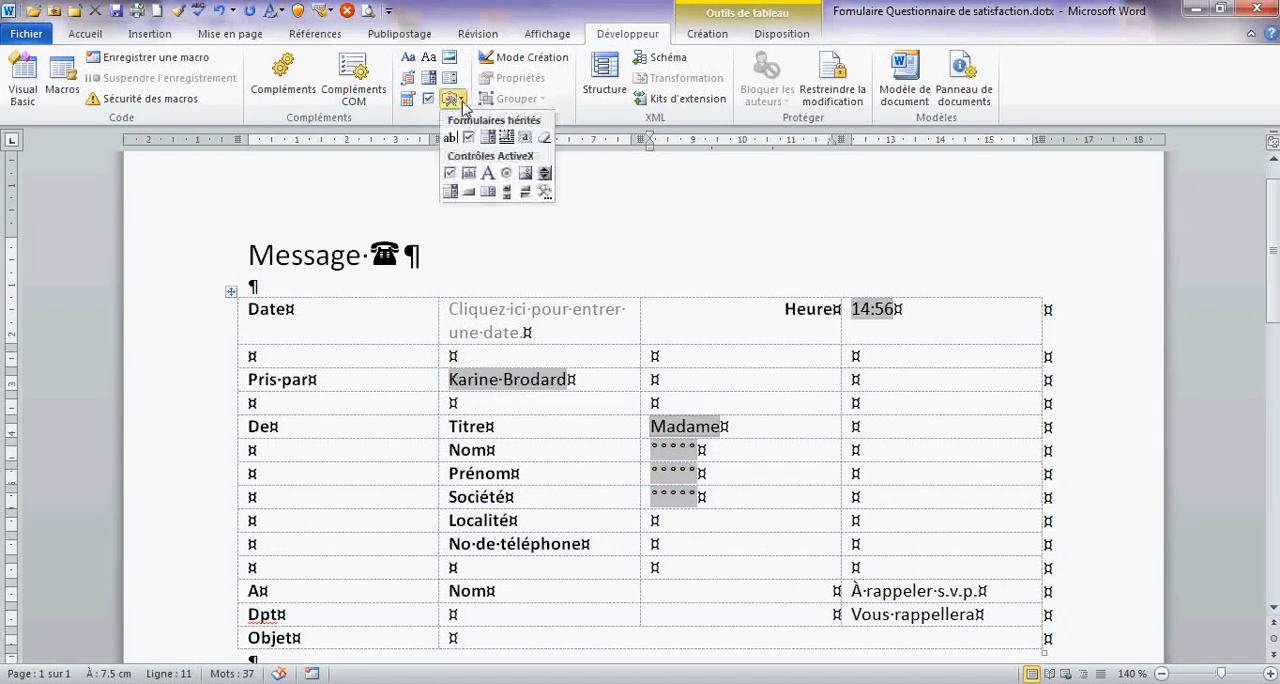
click(446, 134)
double_click(673, 518)
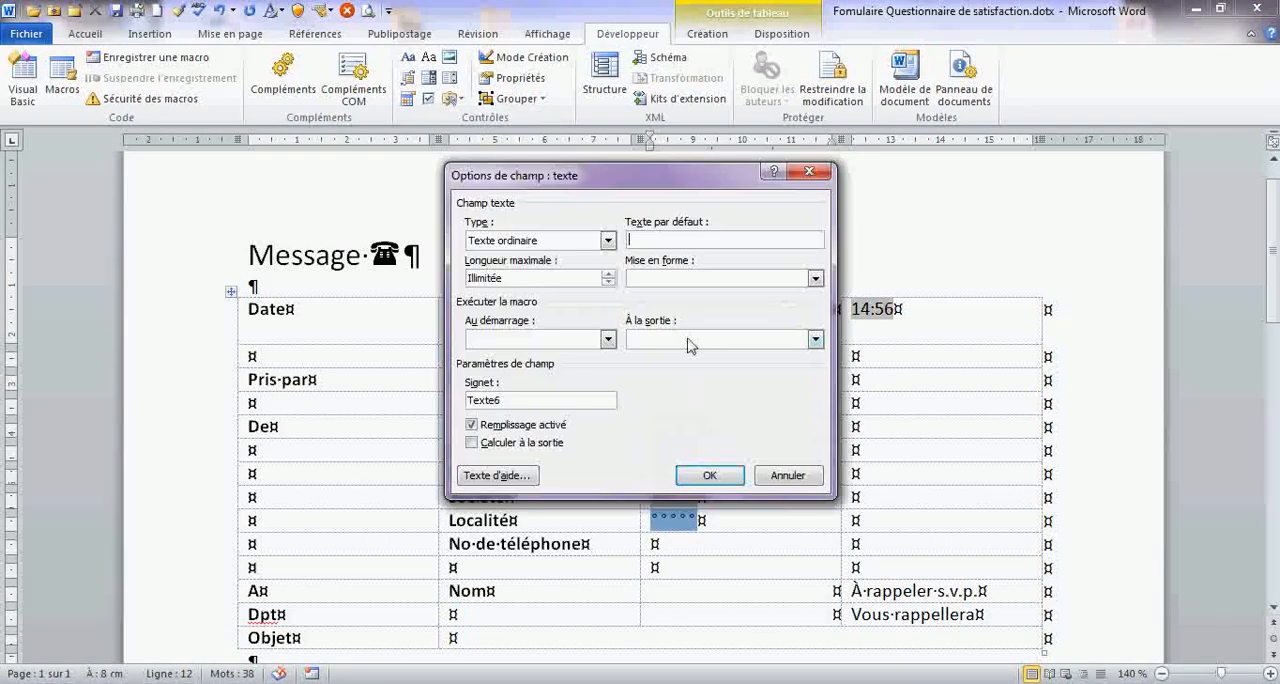
click(816, 279)
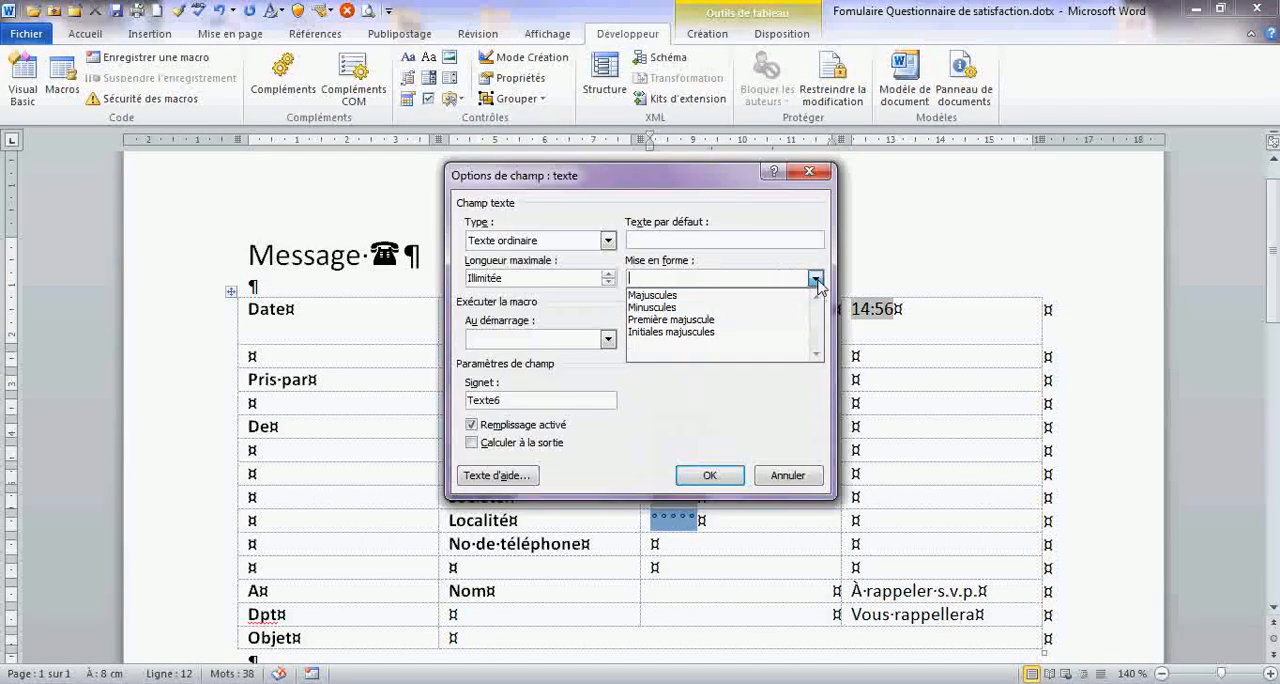
click(743, 319)
click(709, 475)
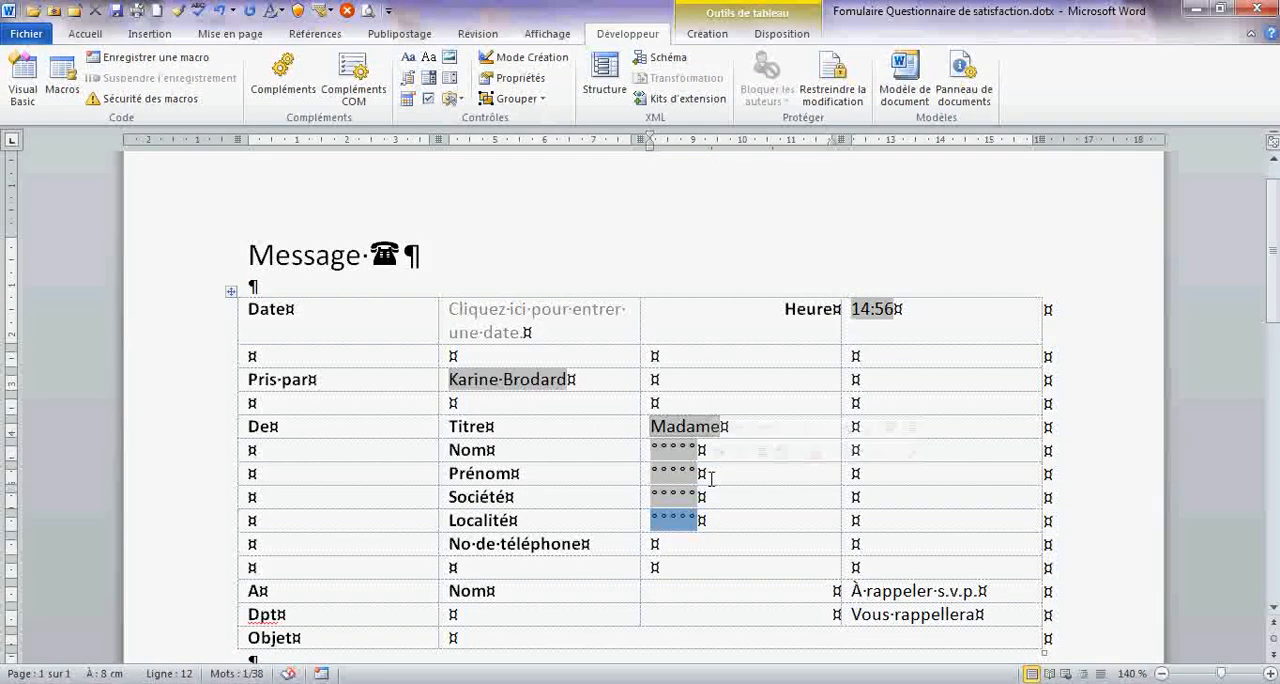
- Insert a legacy text form field beside "No de téléphone", with type "Nombre" and a maximum length of 13
click(694, 547)
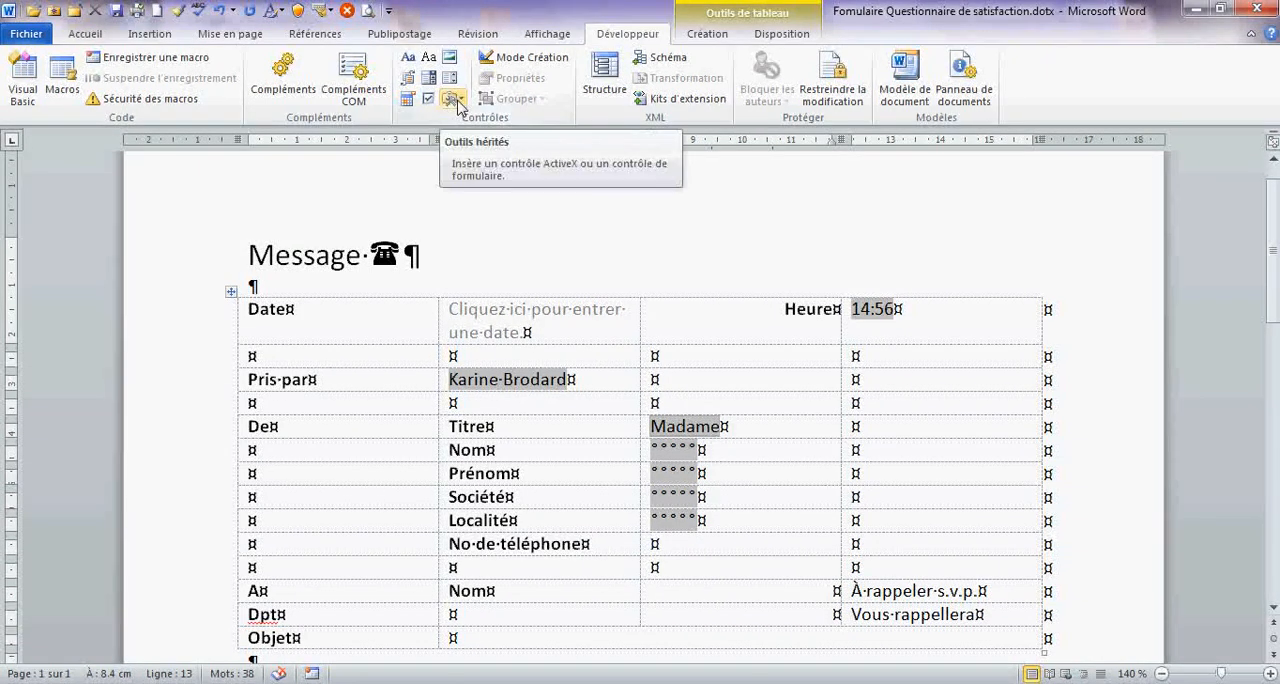
click(457, 100)
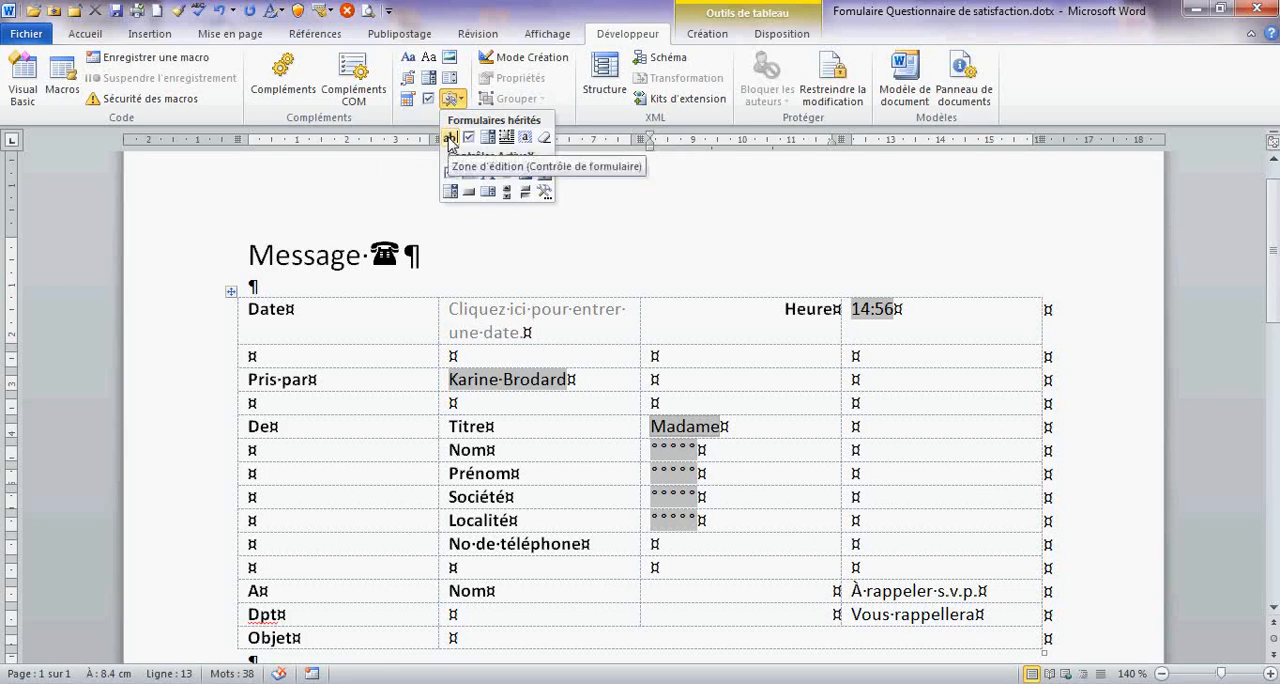
click(450, 138)
double_click(674, 543)
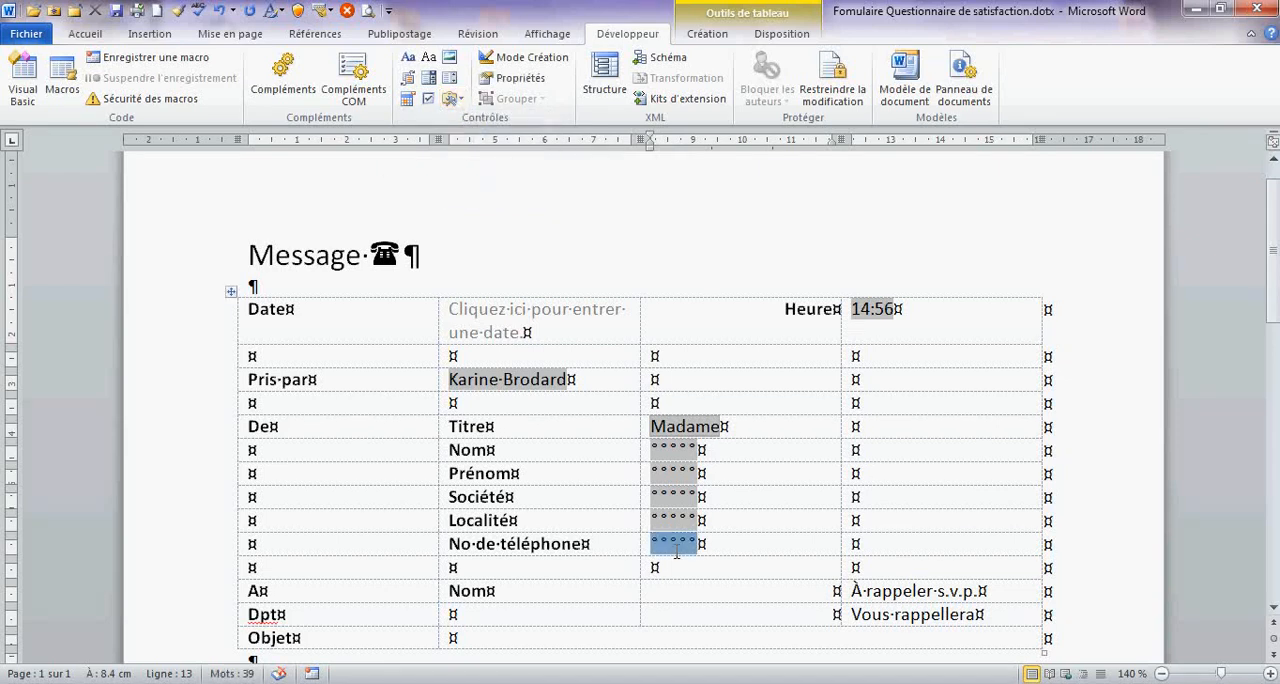
click(607, 241)
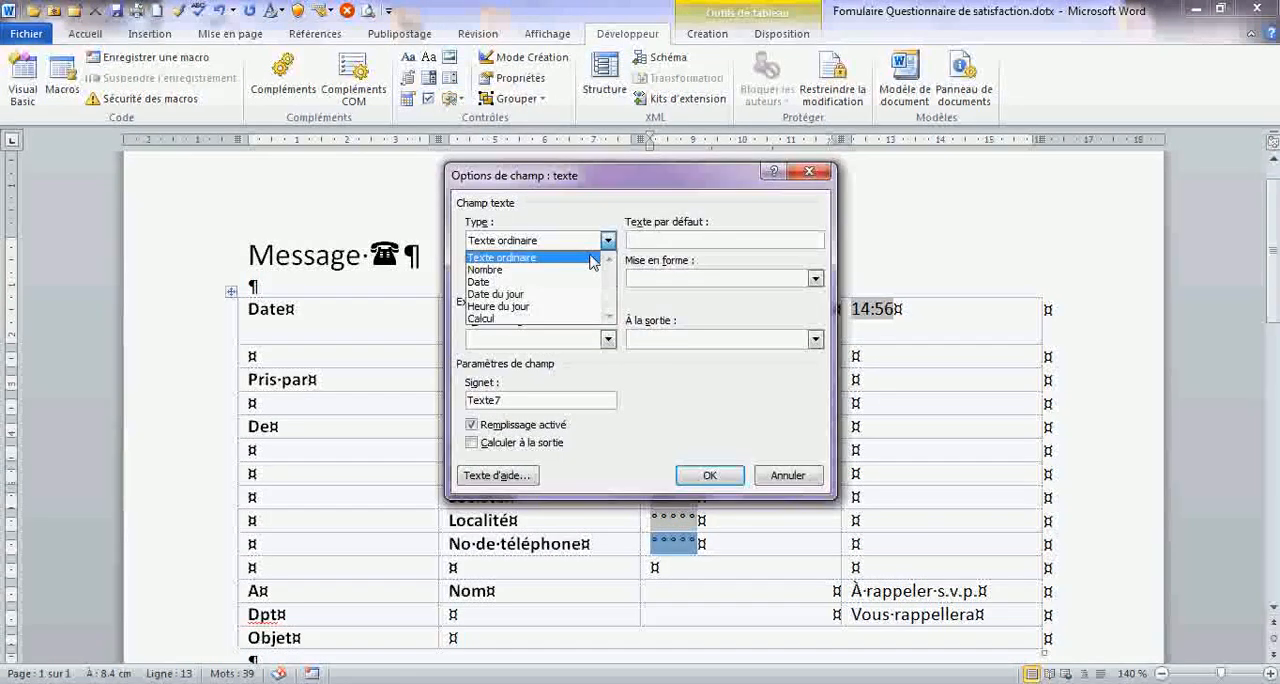
click(585, 265)
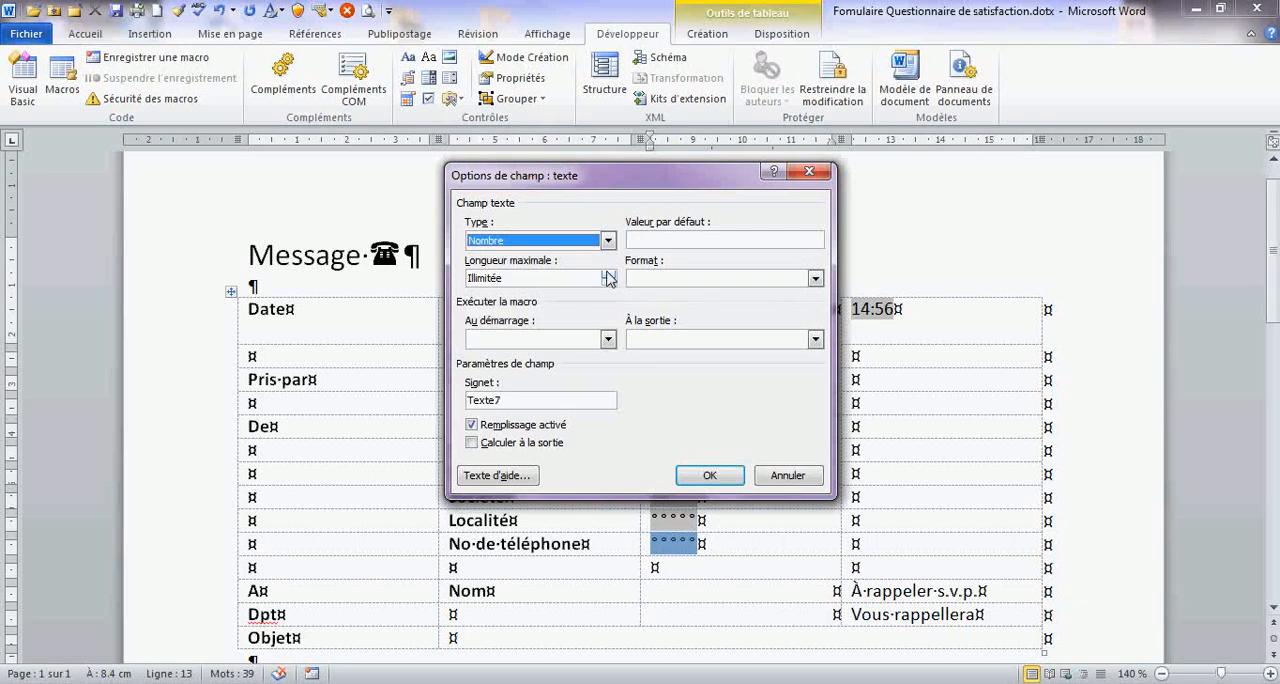
drag(573, 279, 412, 279)
text(13)
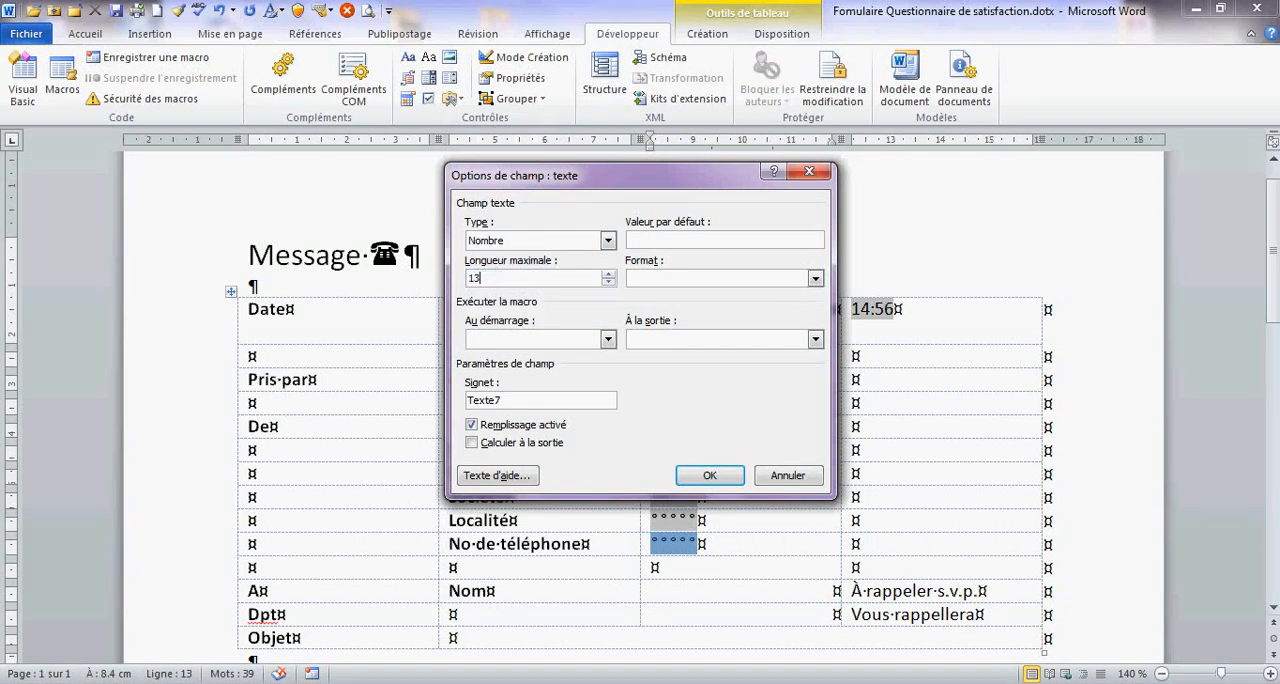
- Set the telephone field's number format to "### ### ## ##" and its default value to 026
click(812, 278)
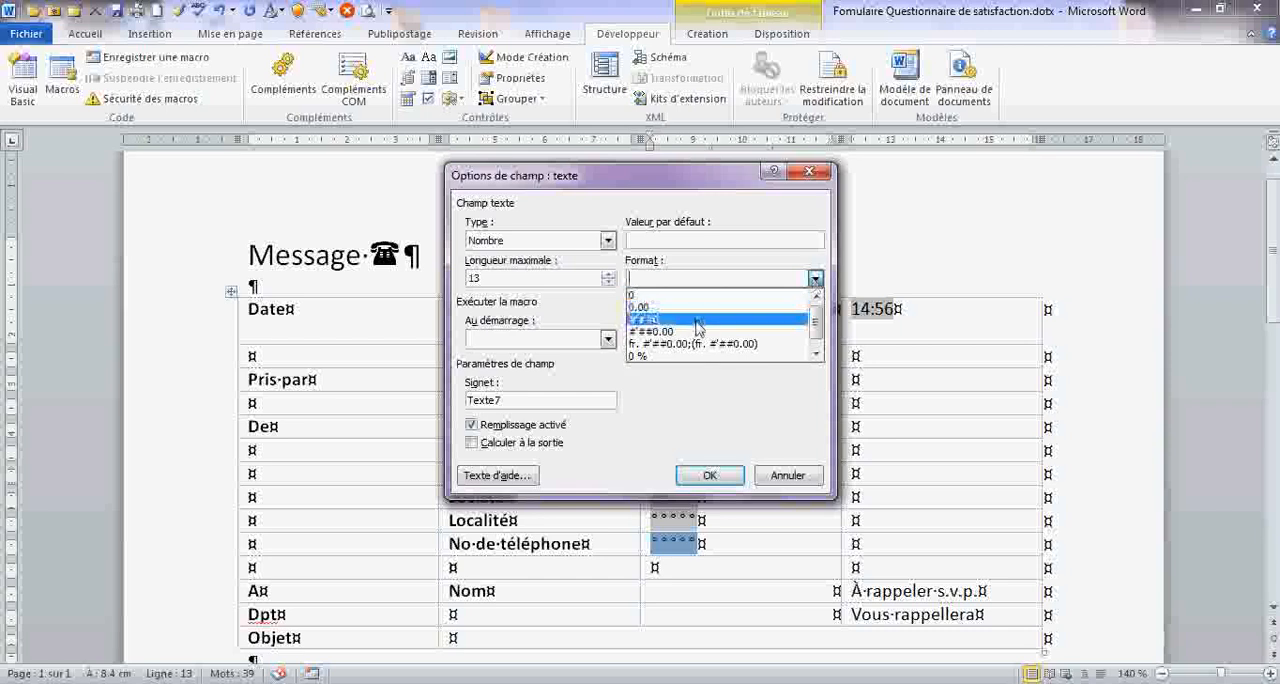
click(697, 320)
click(742, 277)
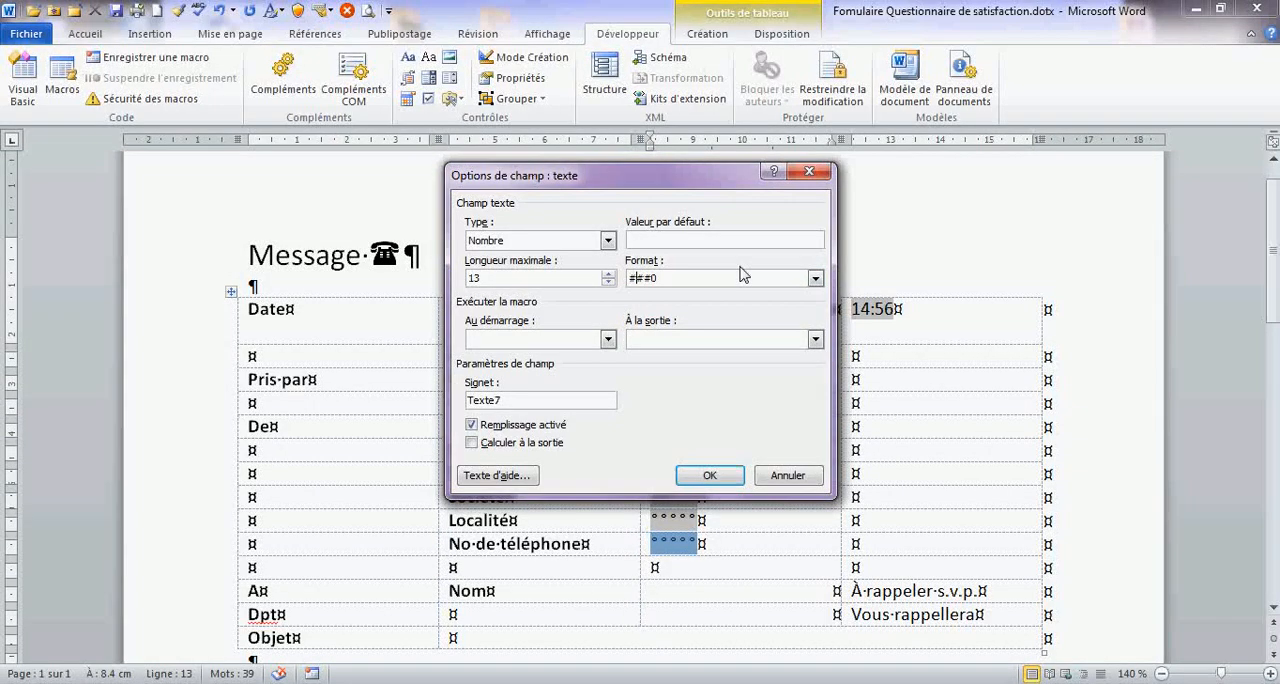
key(BackSpace)
key(BackSpace)
click(671, 240)
click(705, 475)
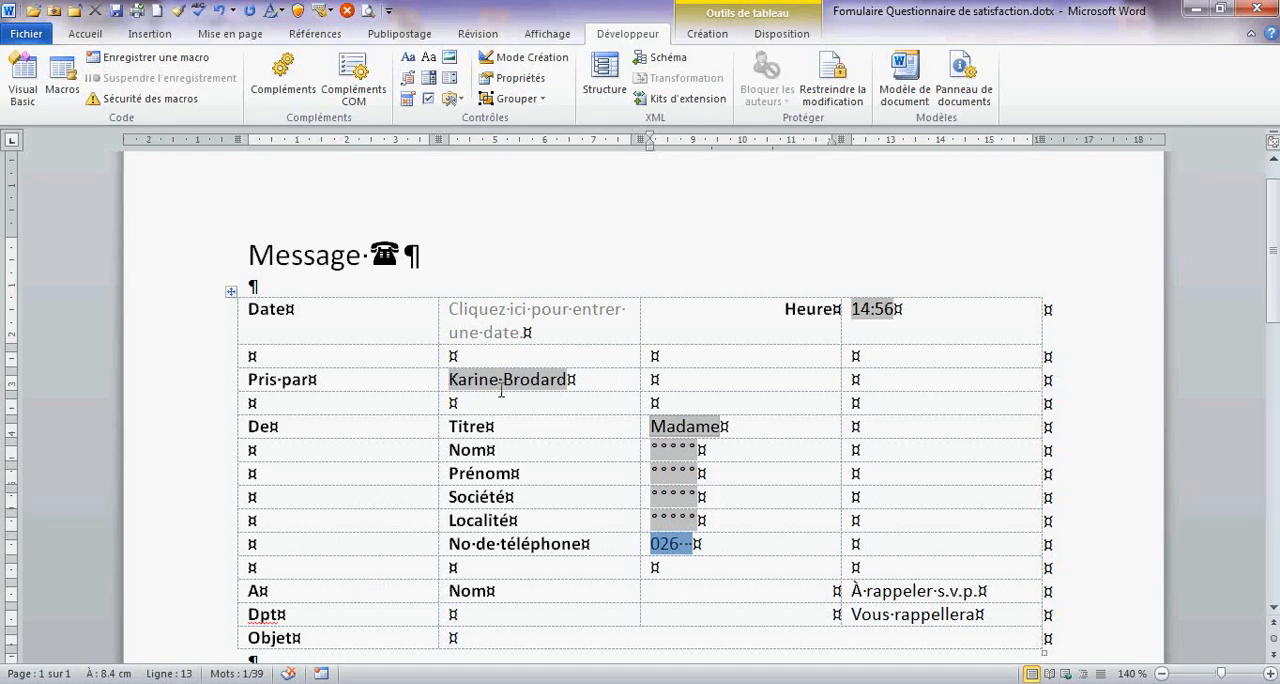
- Delete the "Nom" label in the "A" row and insert a legacy drop-down form field beside "Dpt", opening its options
double_click(472, 592)
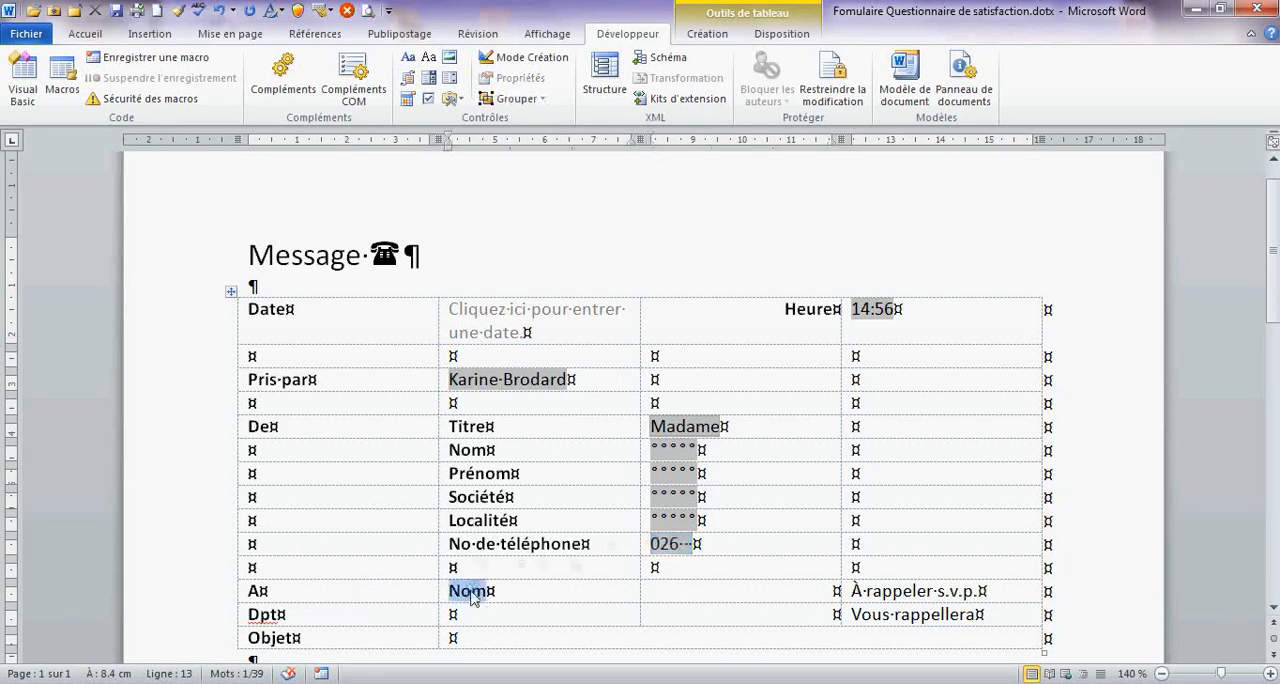
key(Delete)
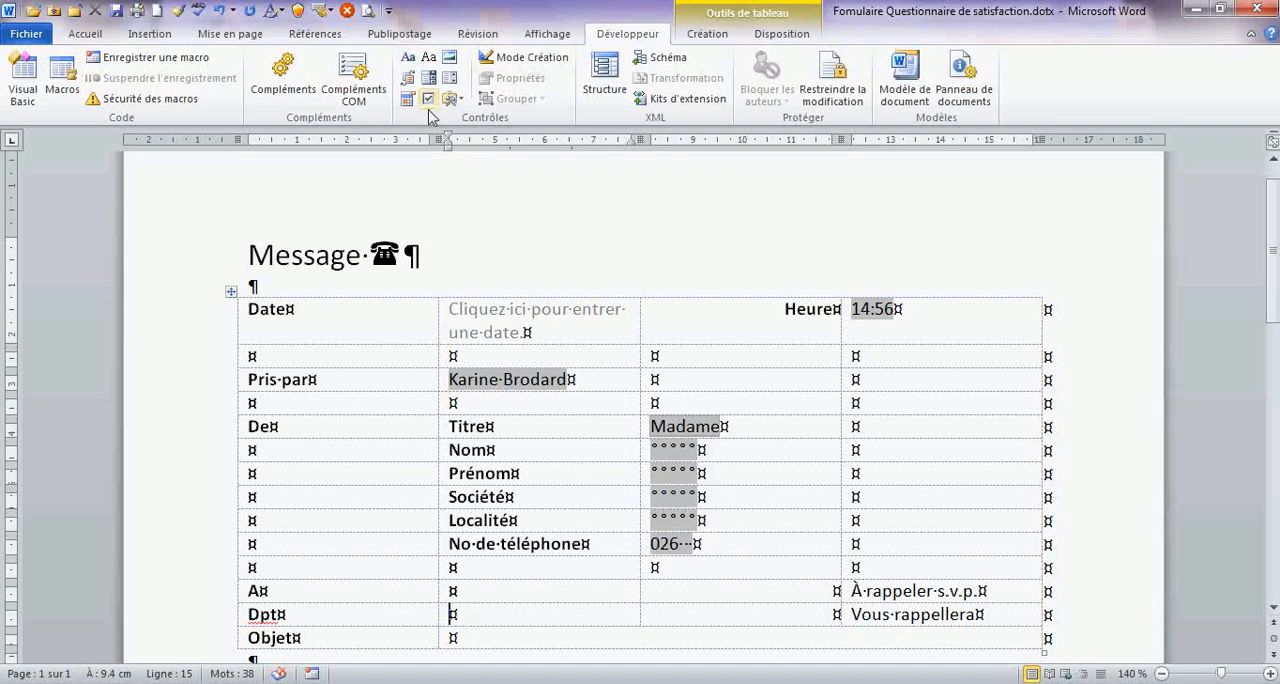
click(463, 104)
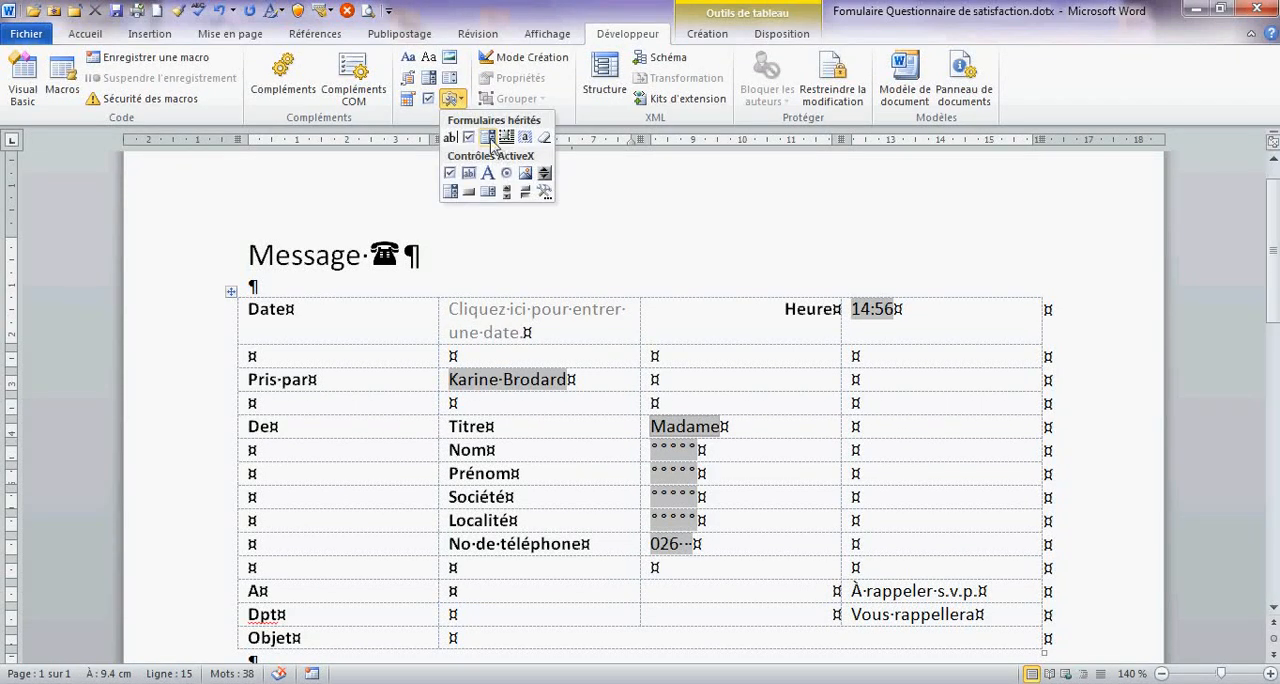
click(491, 141)
double_click(476, 615)
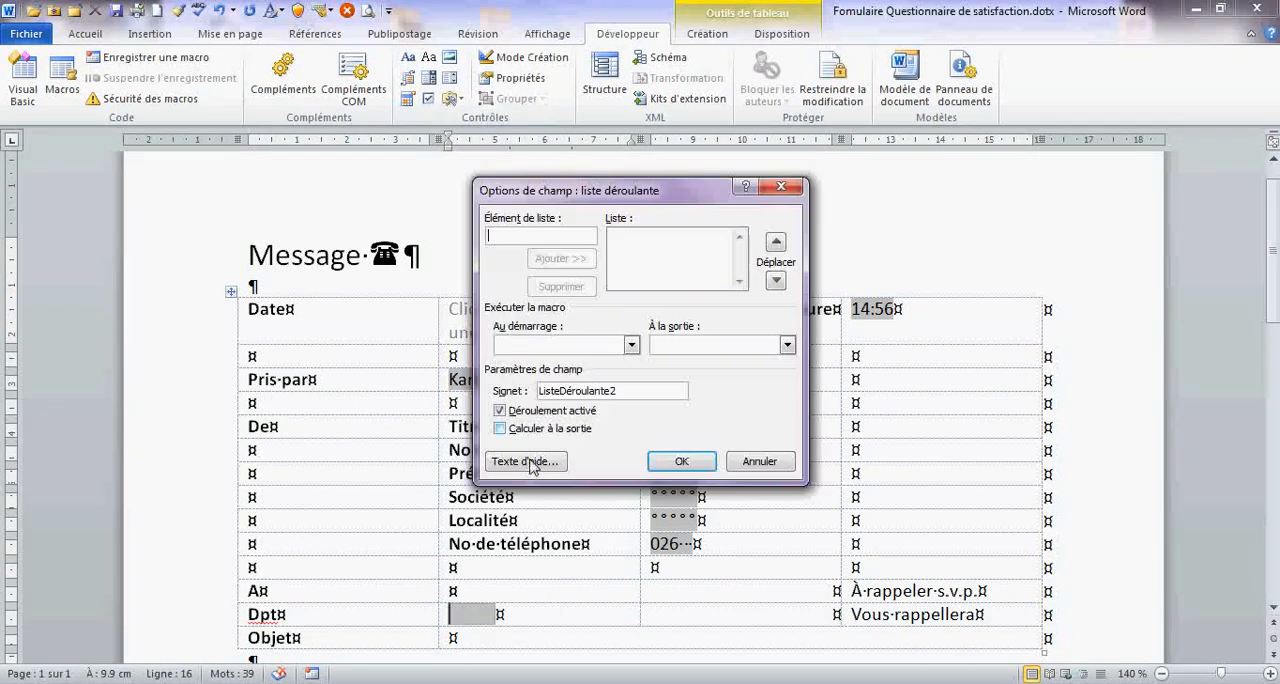
- Fill the department drop-down list with the items Vente, Marketing, Comptabilité and RH
text(VEnte)
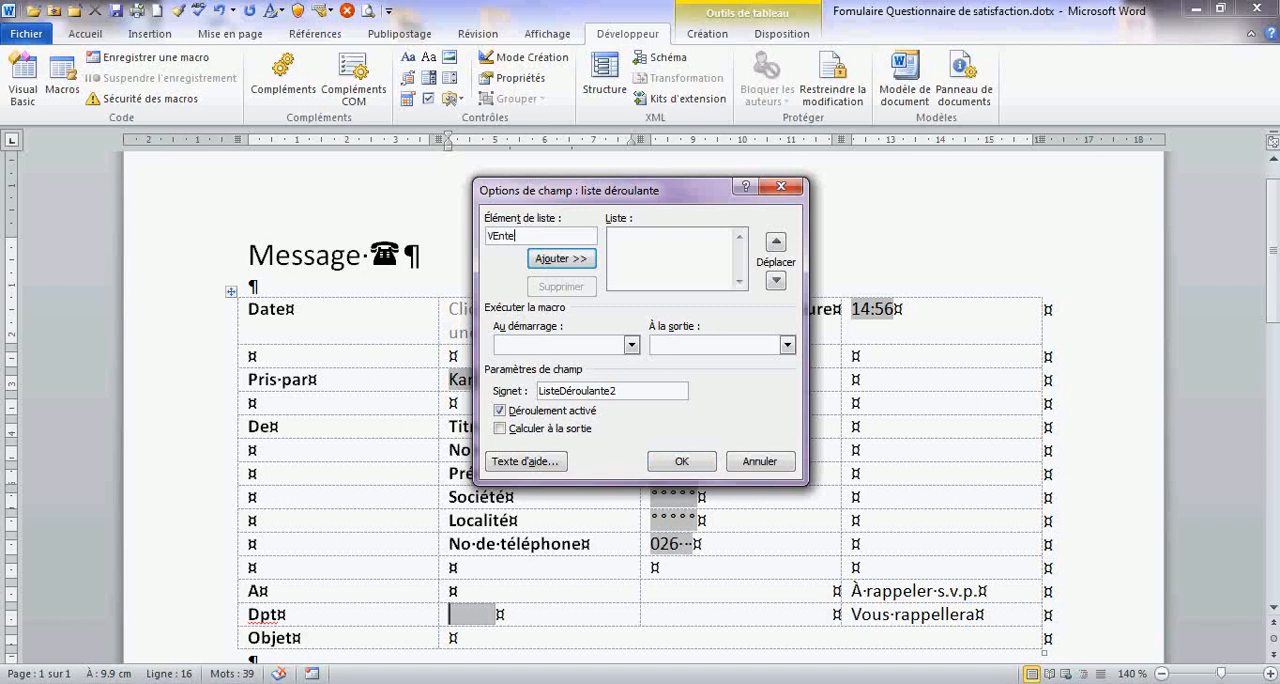
key(BackSpace)
key(BackSpace)
key(BackSpace)
key(BackSpace)
text(ente)
key(Return)
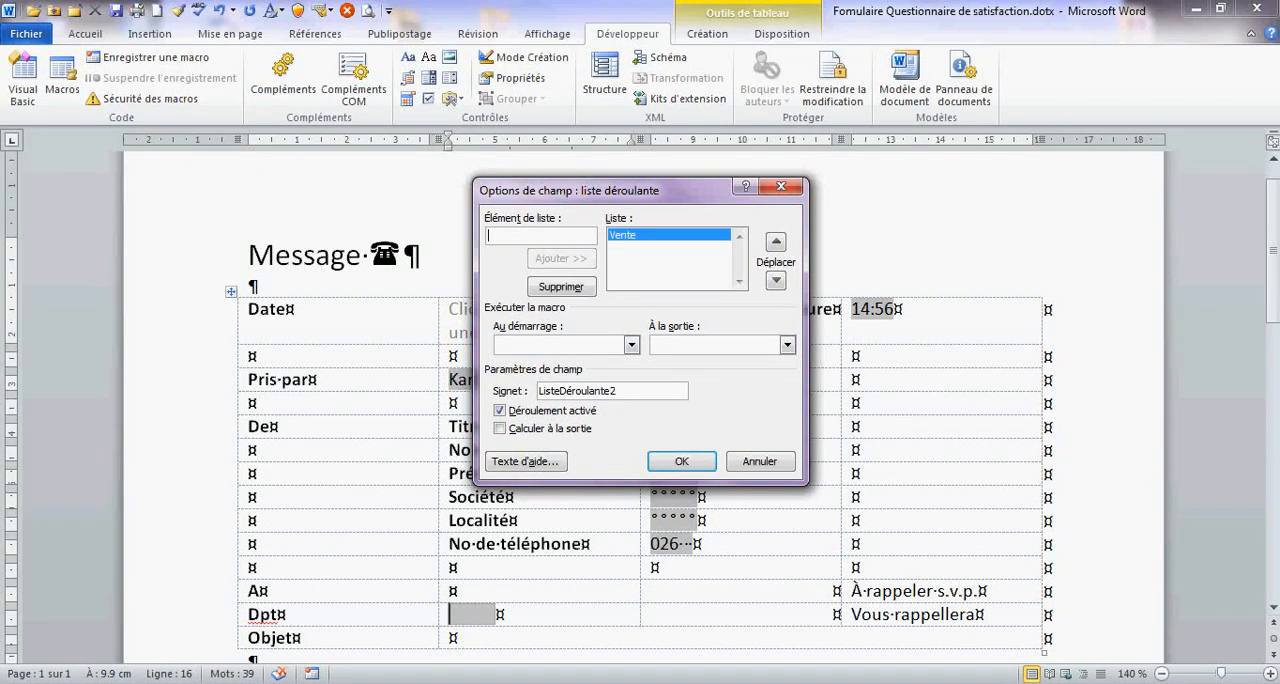
text(Marketing)
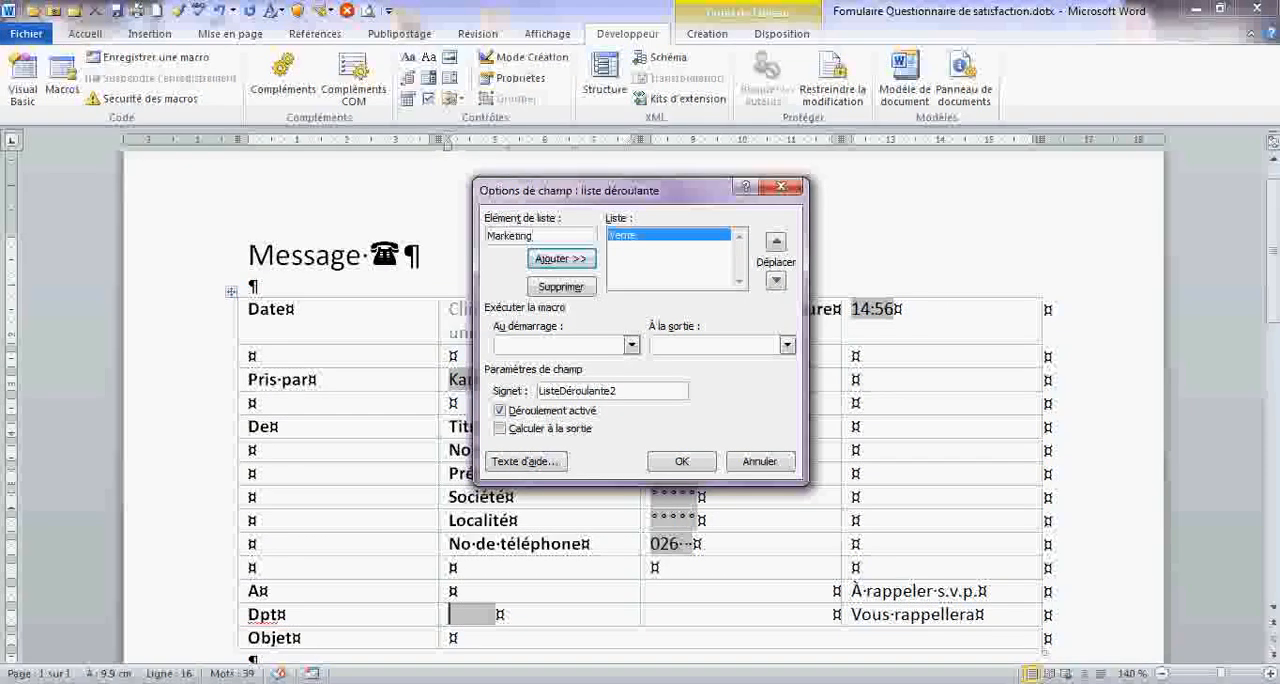
key(Return)
text(Comptab)
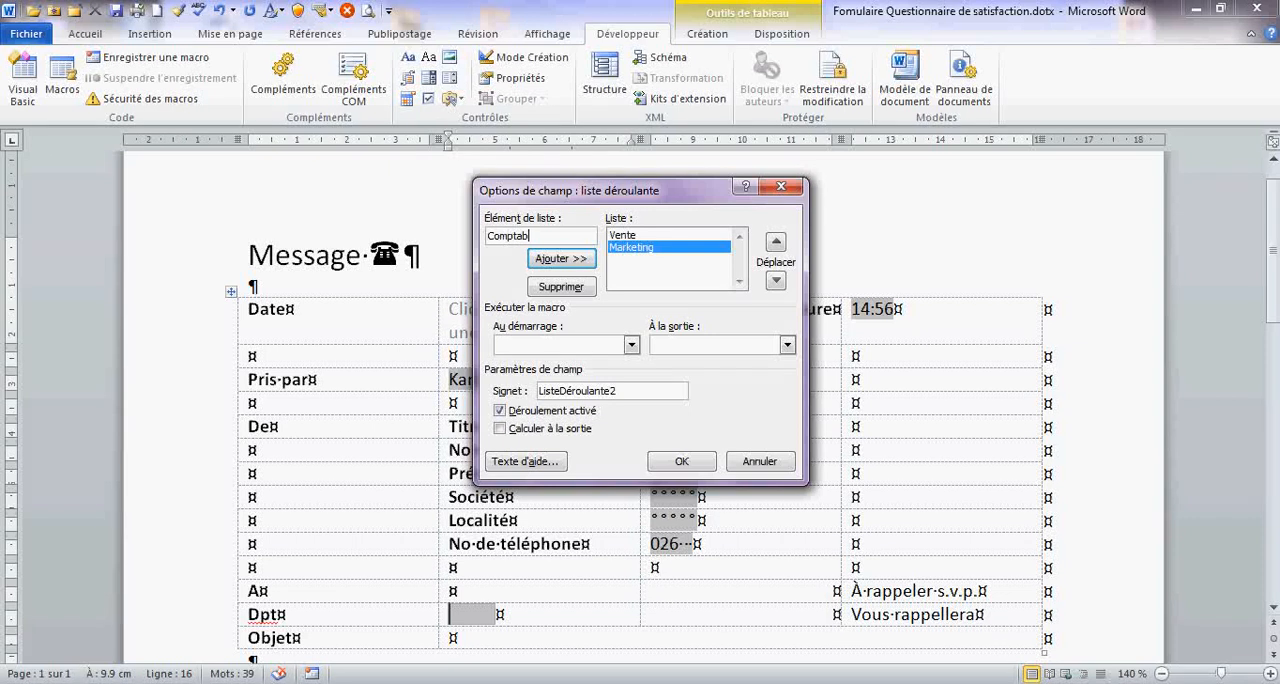
text(ilité)
key(Return)
text(RH)
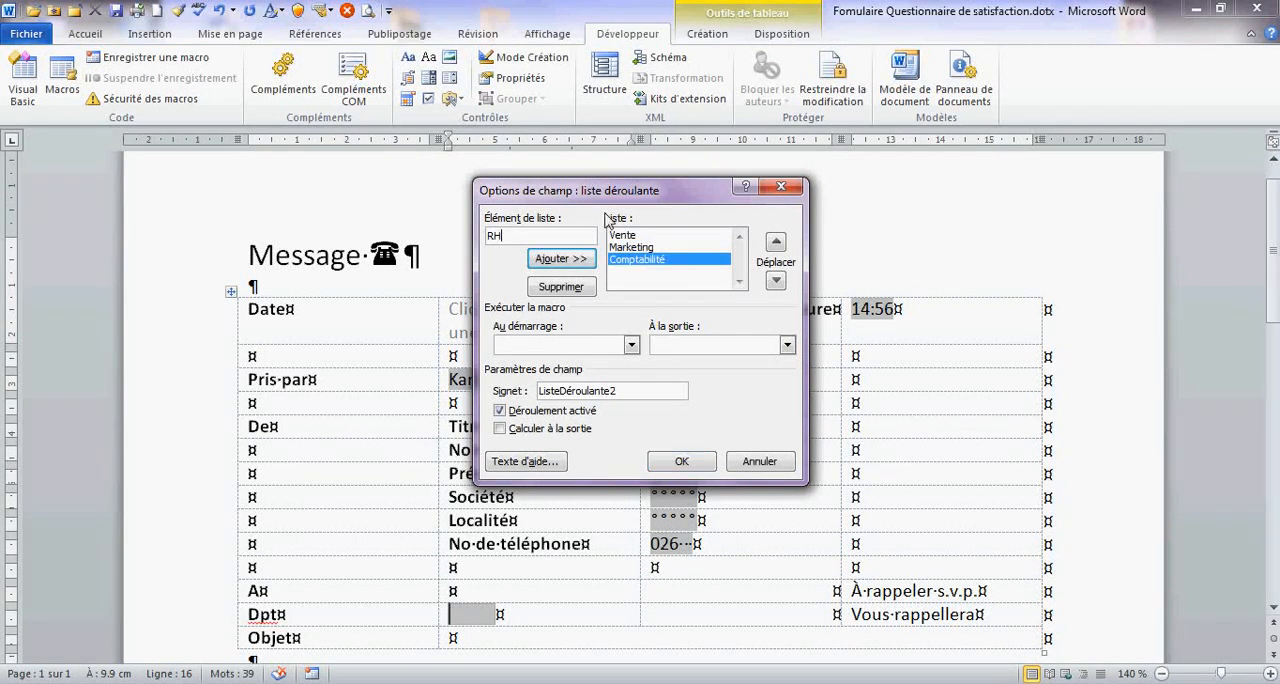
click(558, 262)
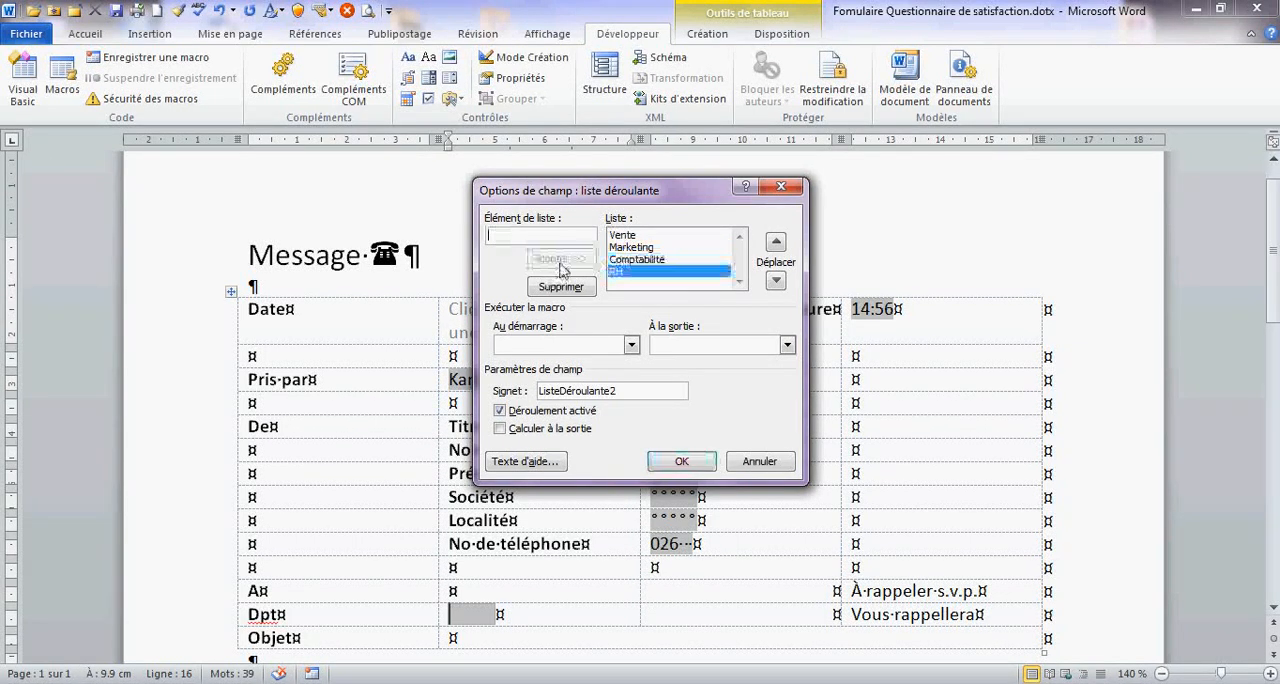
click(681, 461)
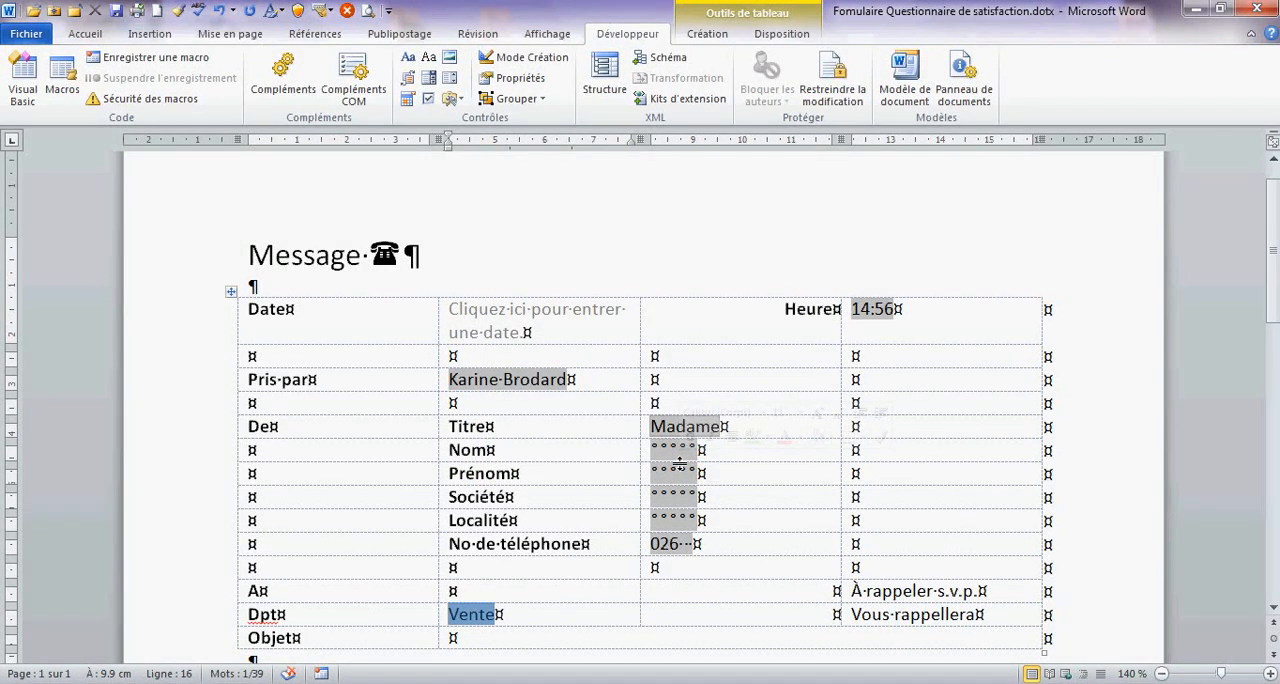
- Insert a legacy check box in the cell before "À rappeler s.v.p.", with its default value set to "Case activée"
click(790, 589)
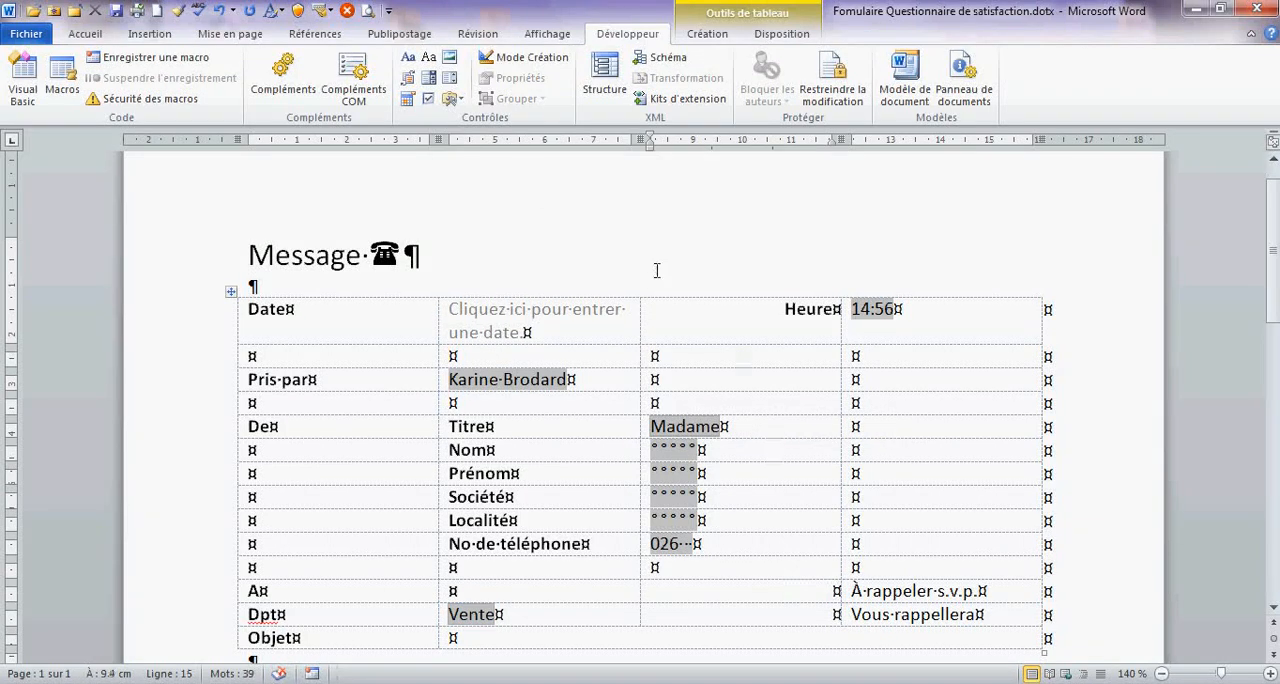
click(451, 102)
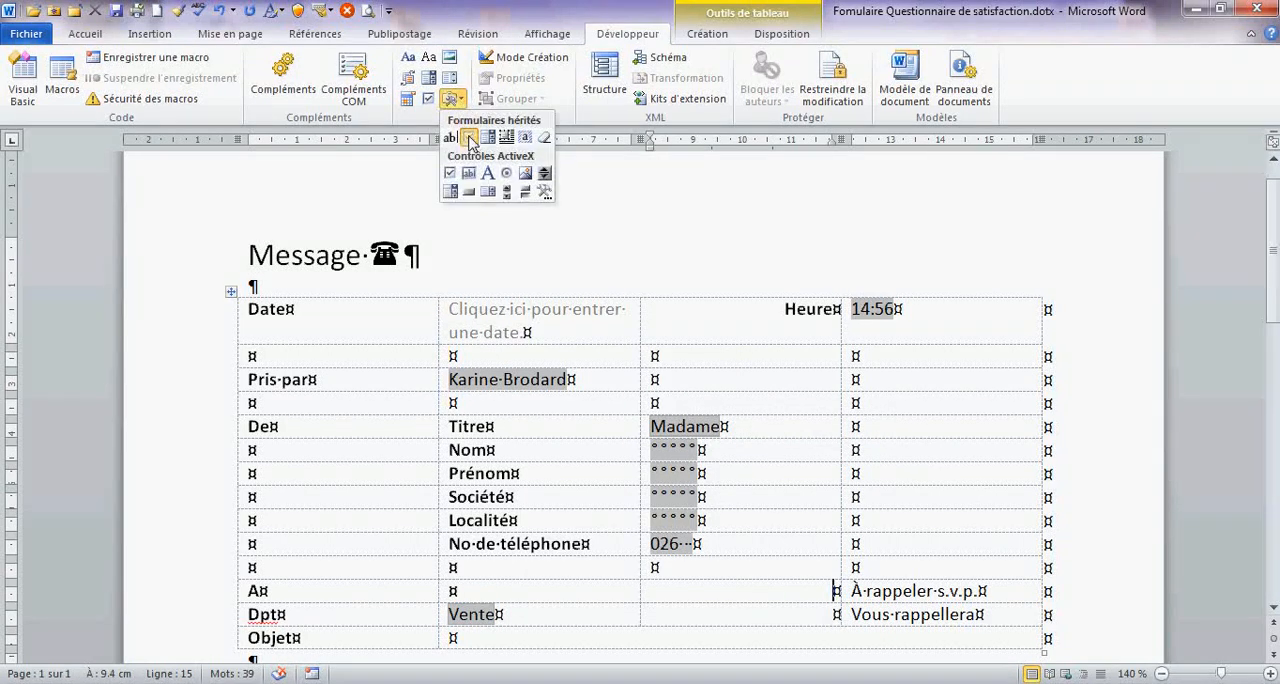
click(470, 142)
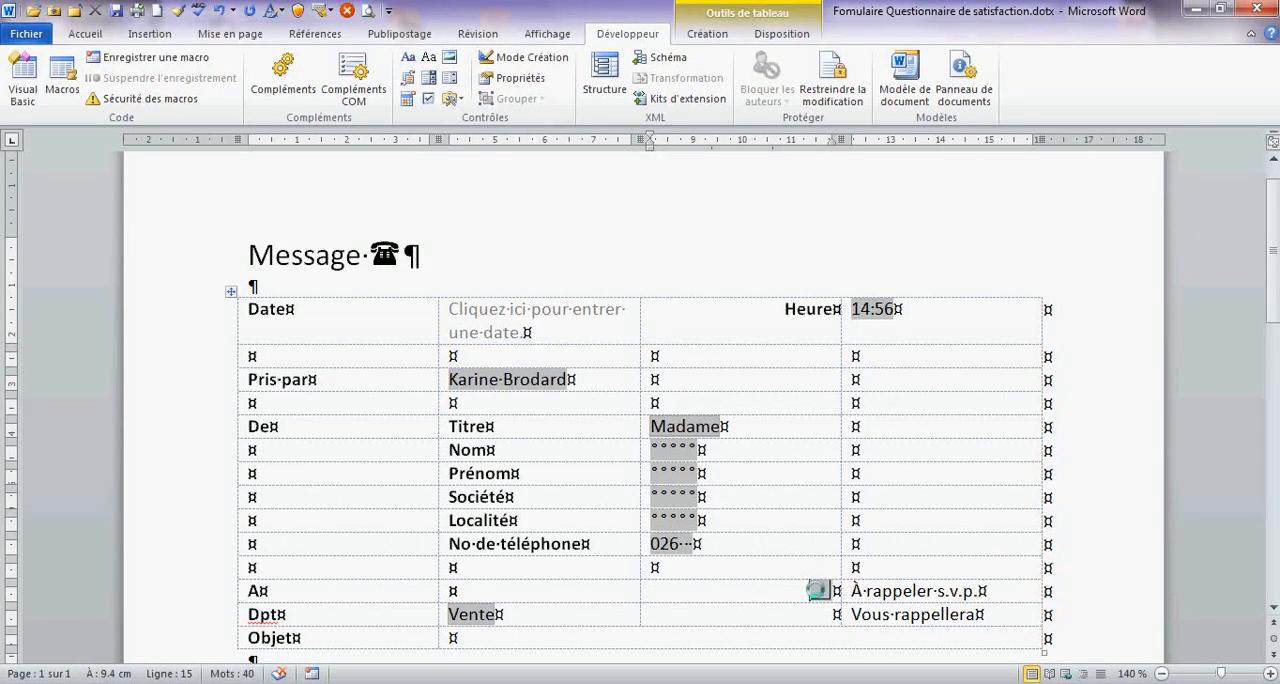
double_click(822, 589)
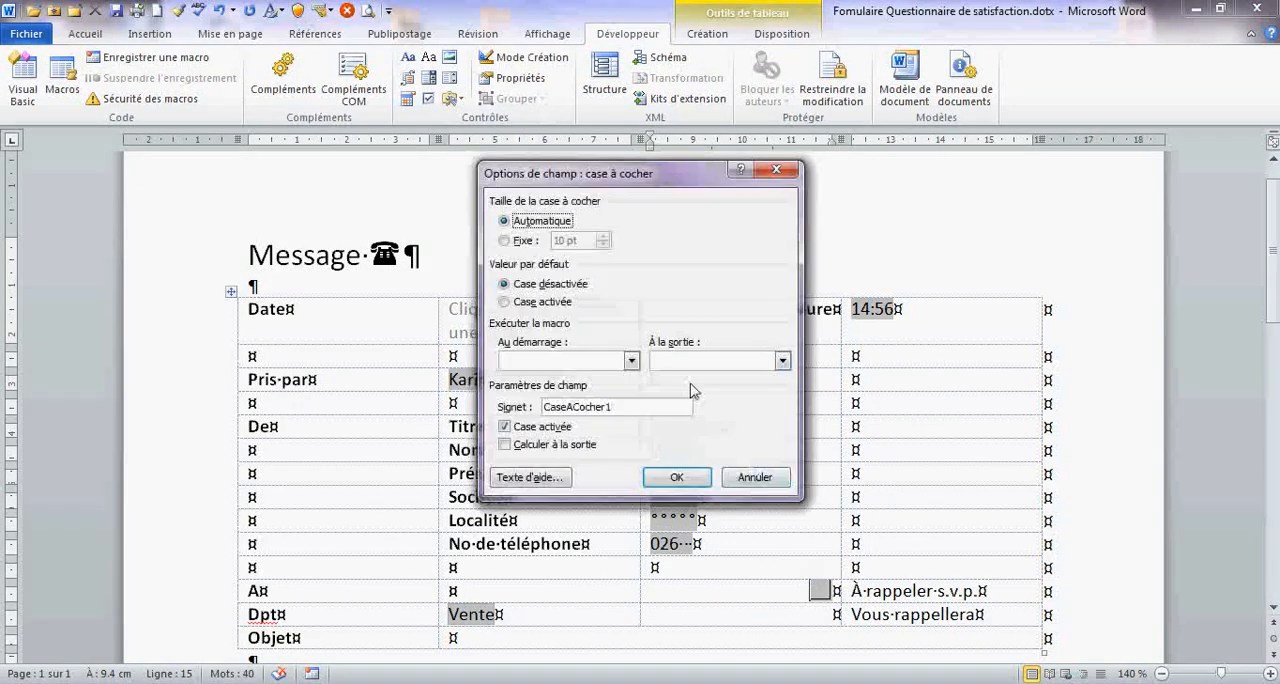
click(508, 302)
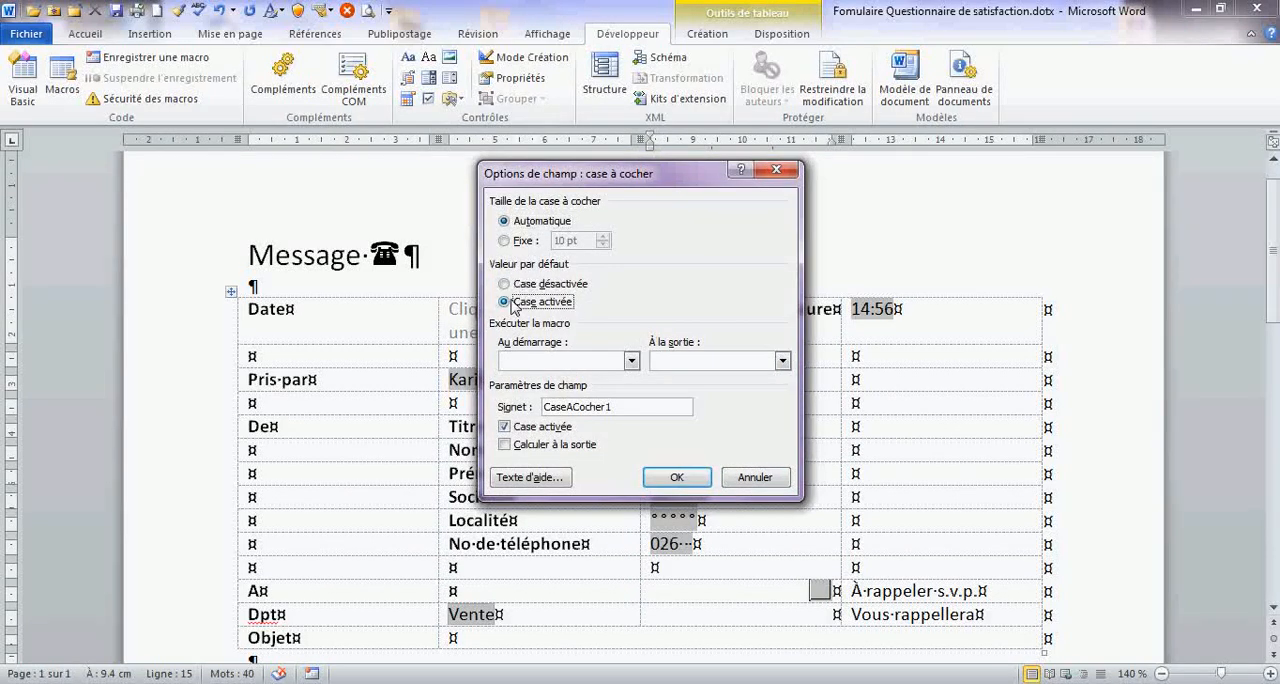
click(677, 477)
- Insert a legacy check box in the cell before "Vous rappellera"
click(822, 623)
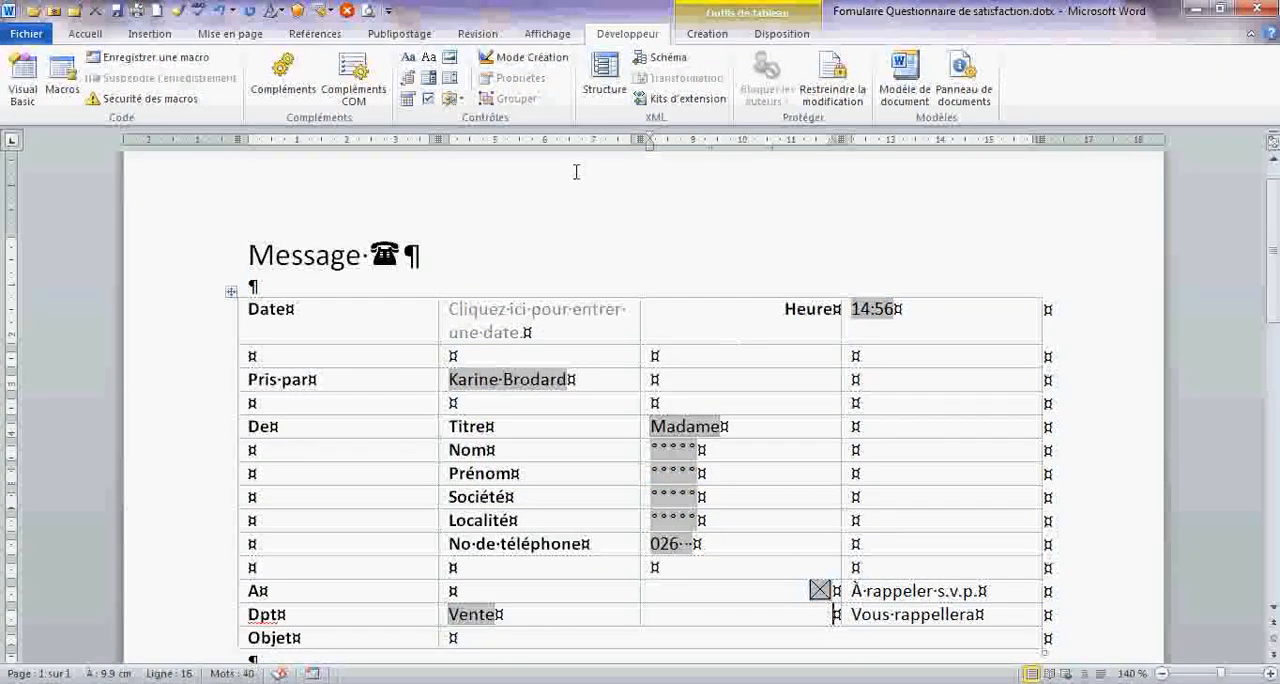
click(451, 98)
click(465, 135)
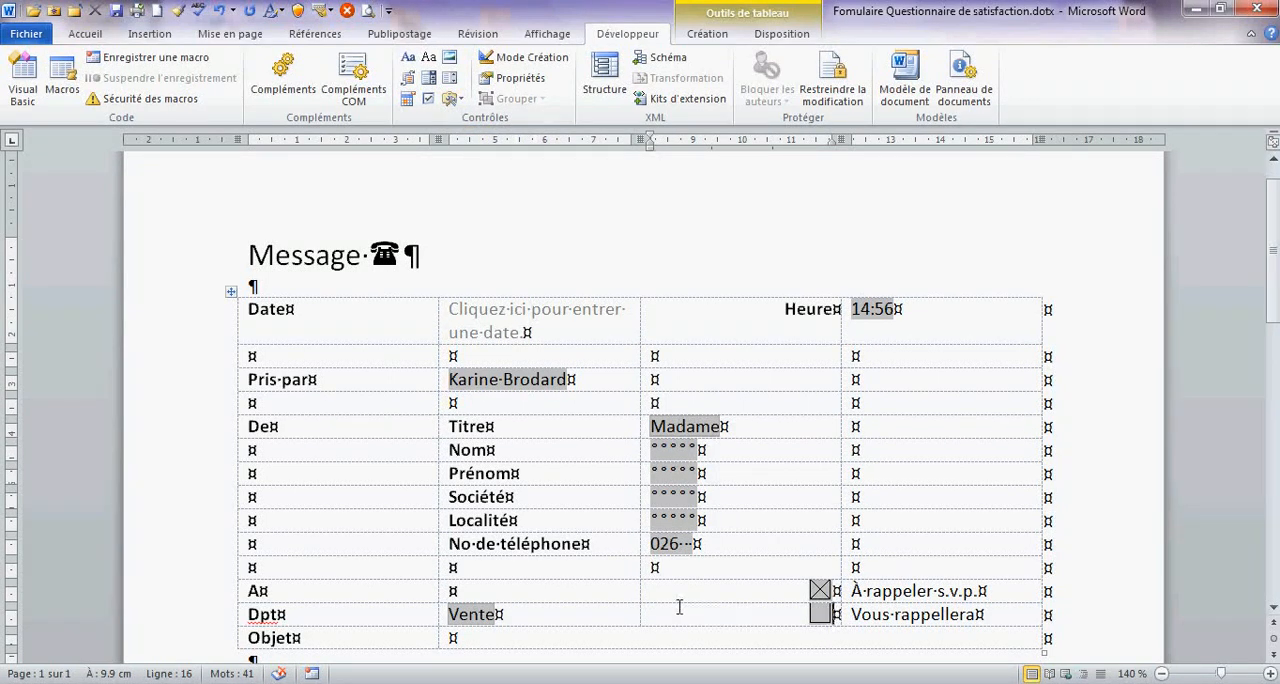
scroll(679, 607, down, 1)
scroll(679, 607, down, 1)
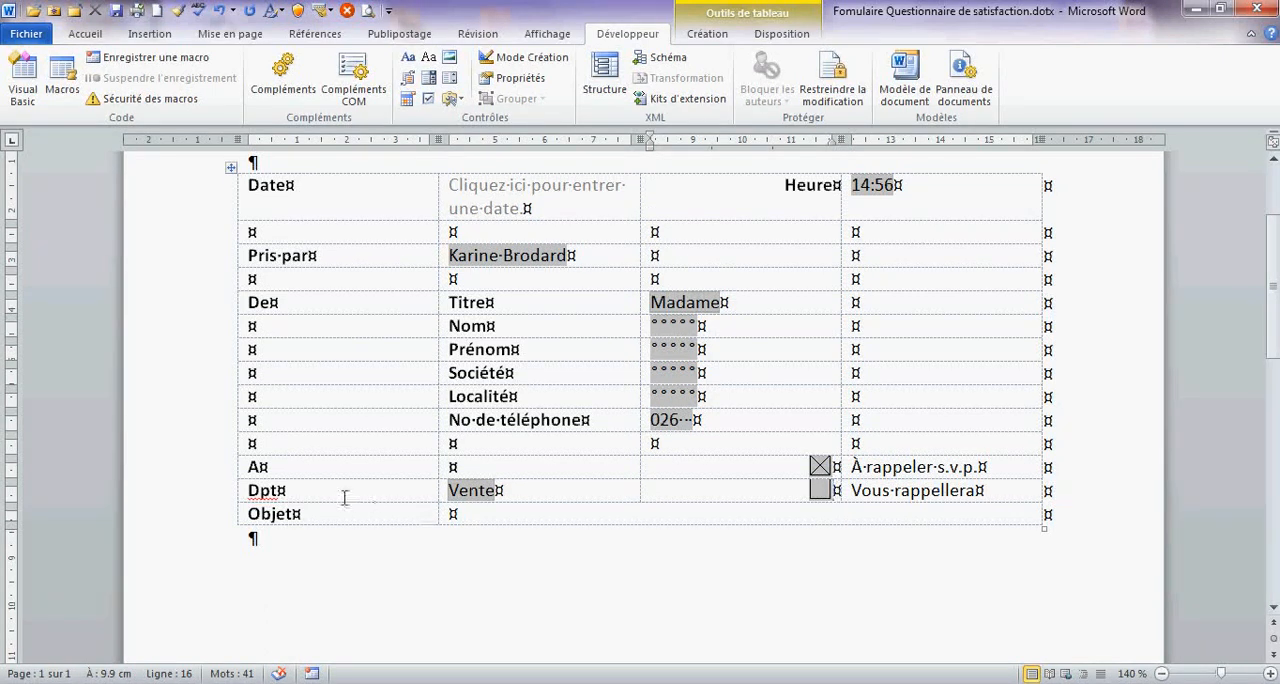
drag(200, 496, 199, 192)
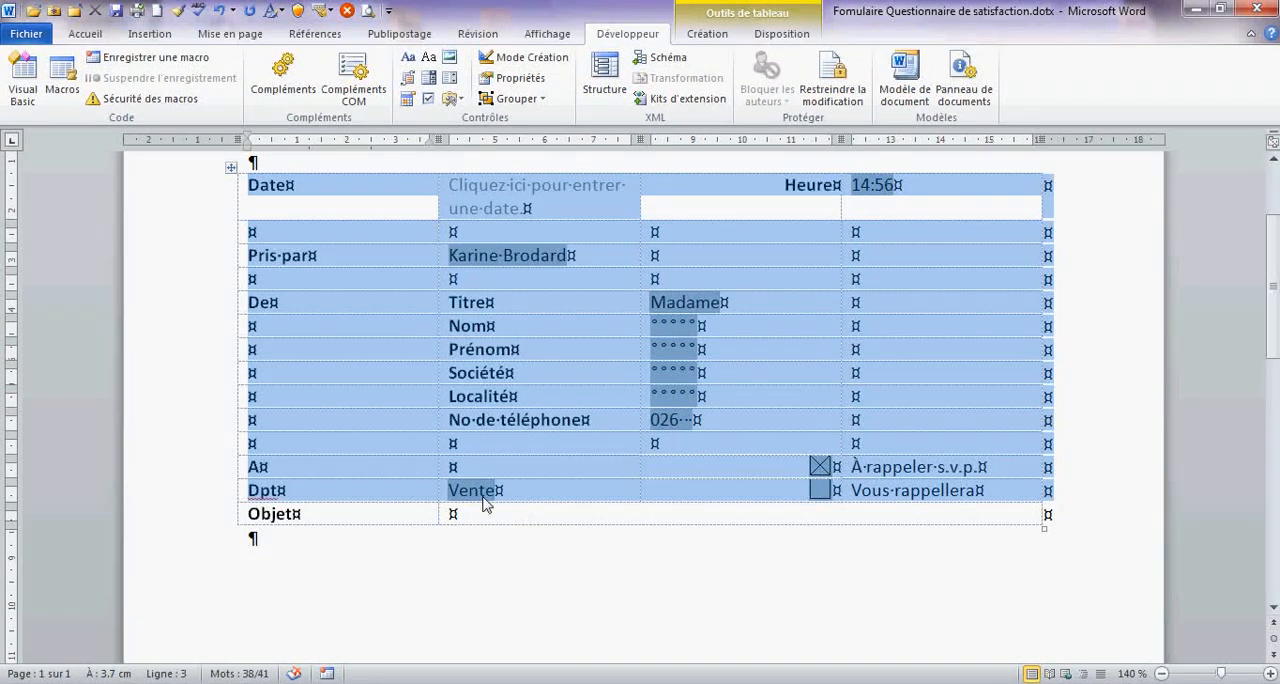
click(197, 522)
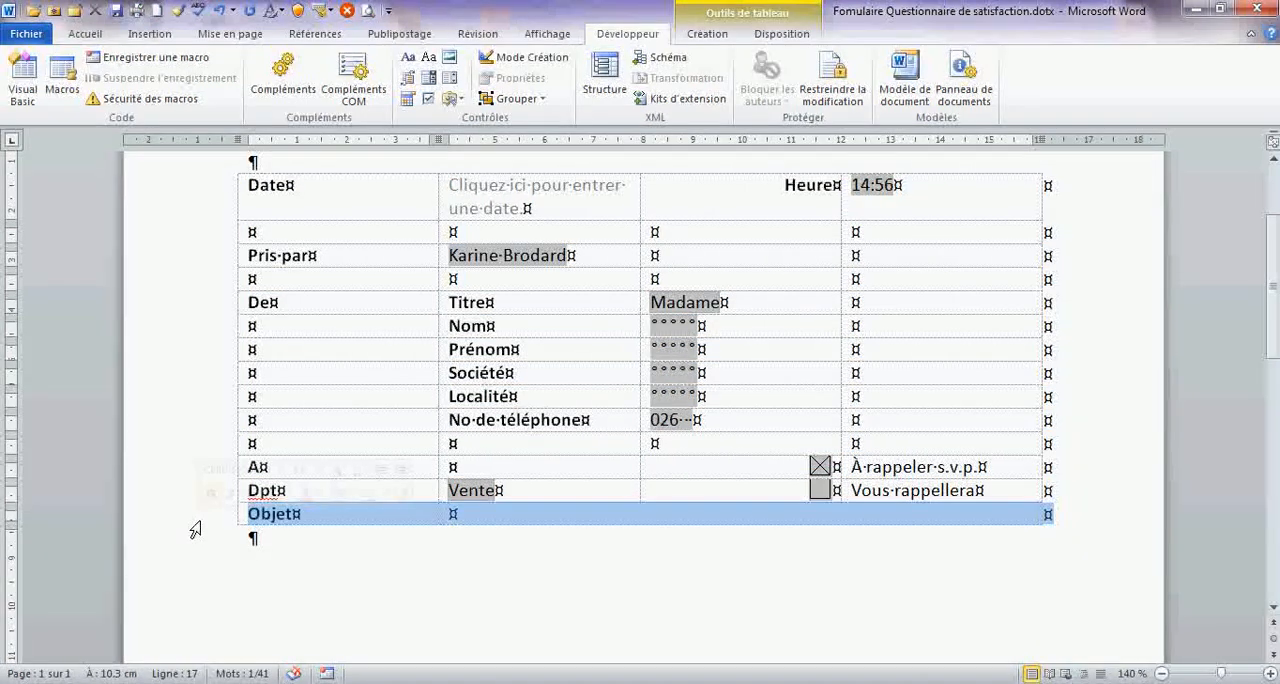
- Add an empty paragraph below the table
click(297, 540)
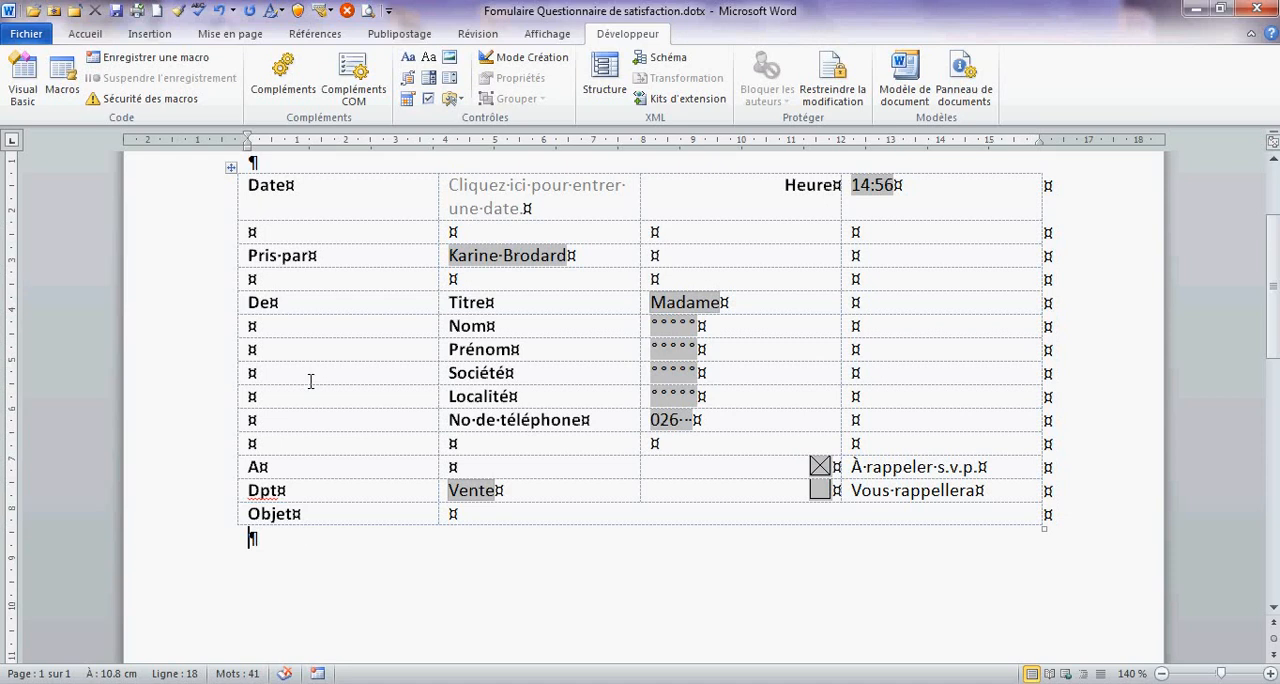
click(97, 34)
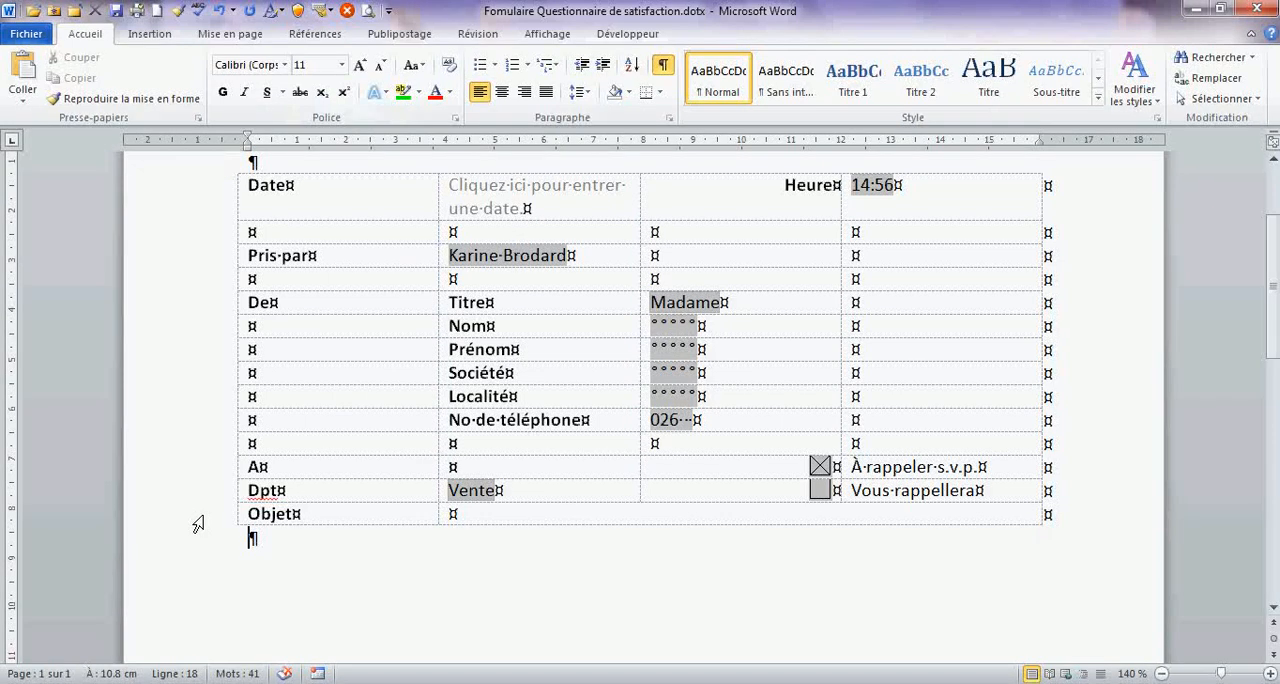
key(Return)
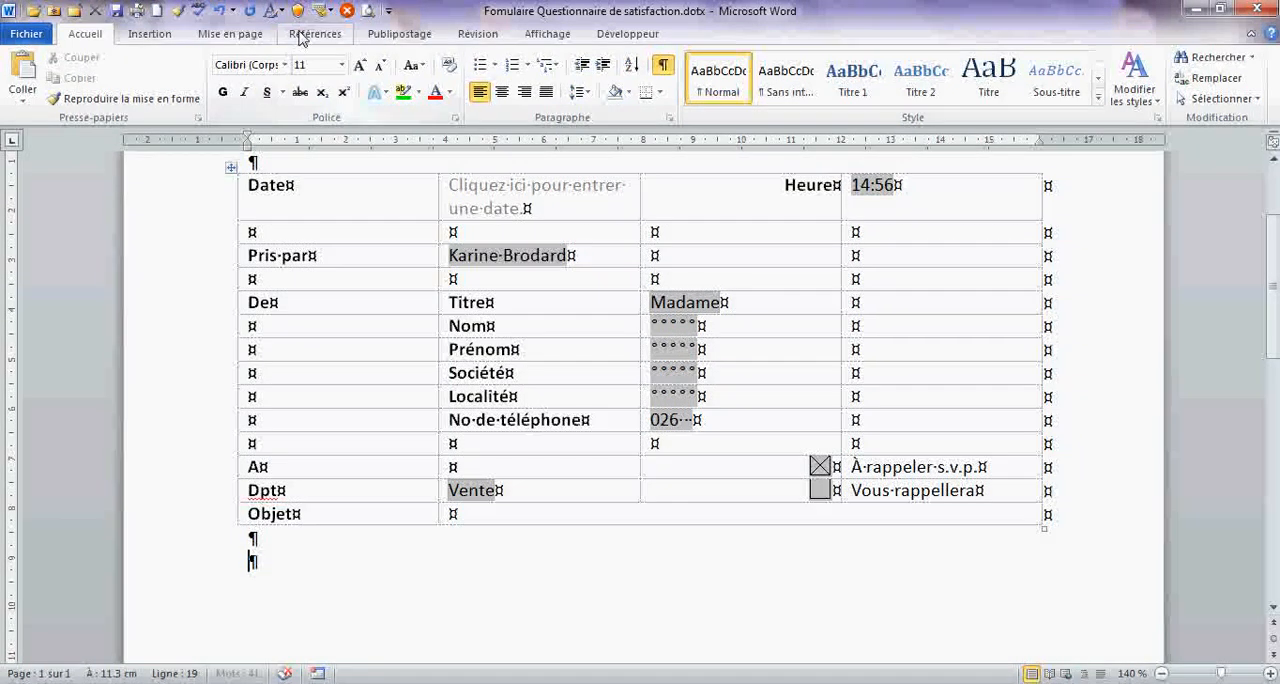
- Insert a continuous section break in the empty paragraph below the table and save the template
click(262, 38)
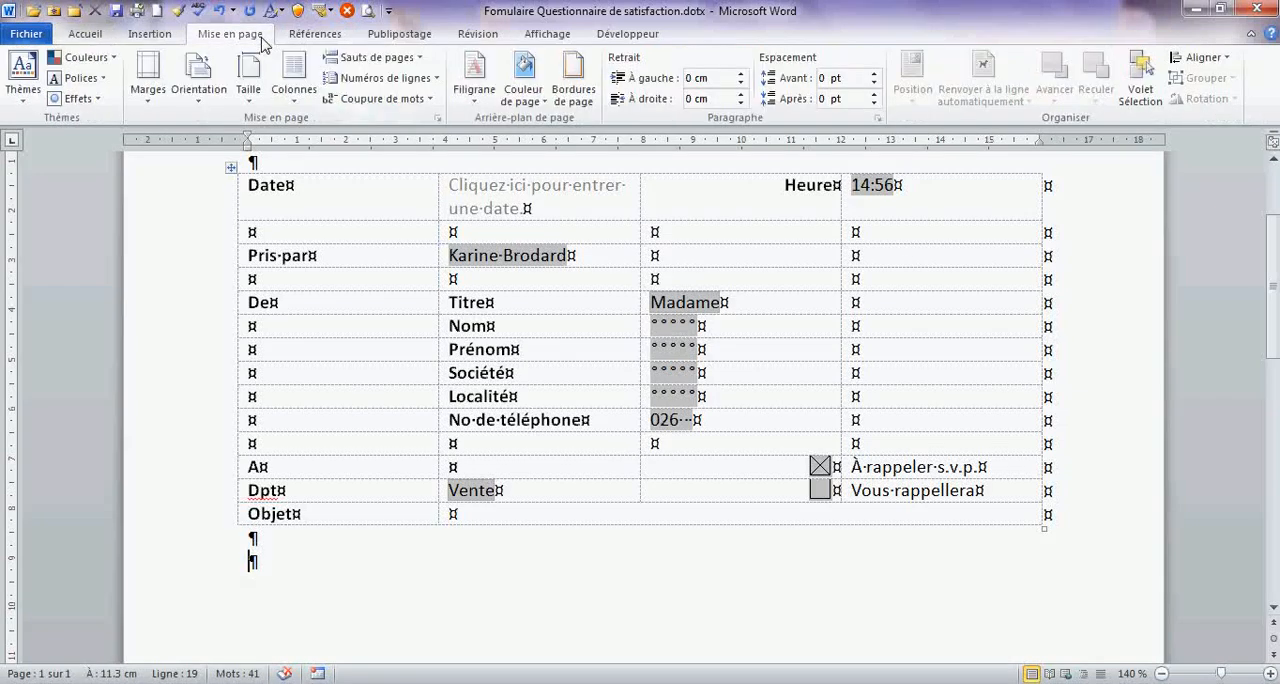
click(374, 58)
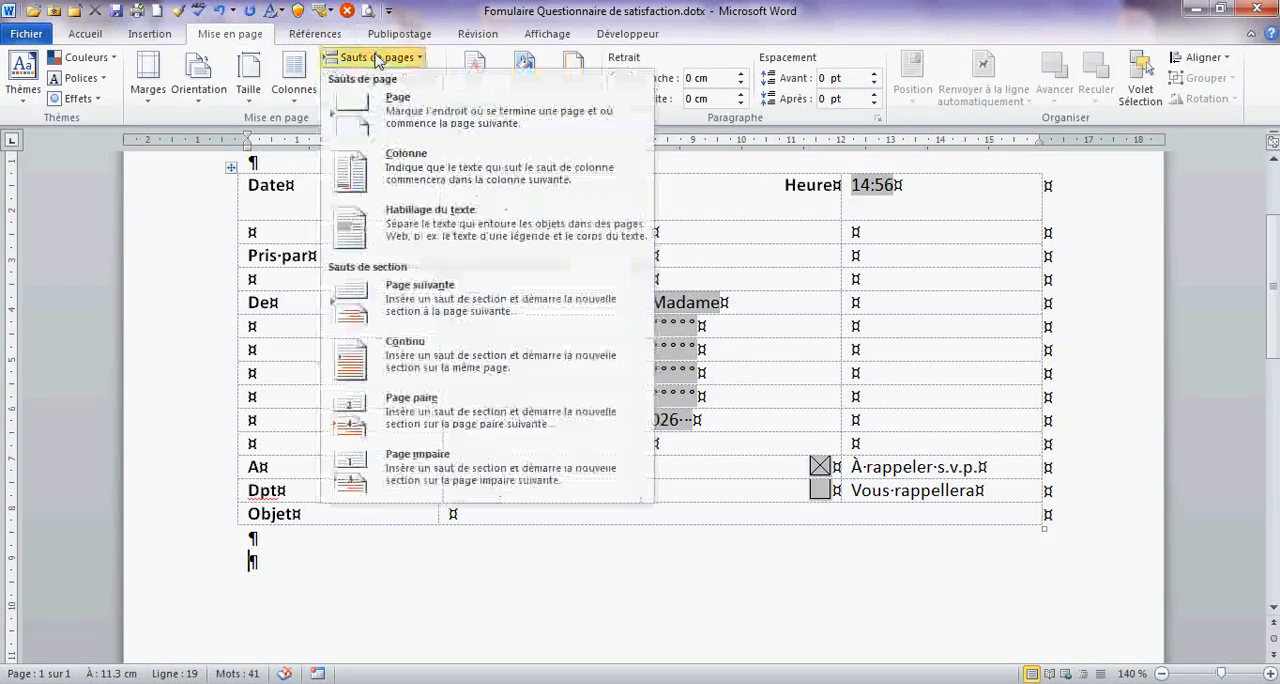
click(421, 372)
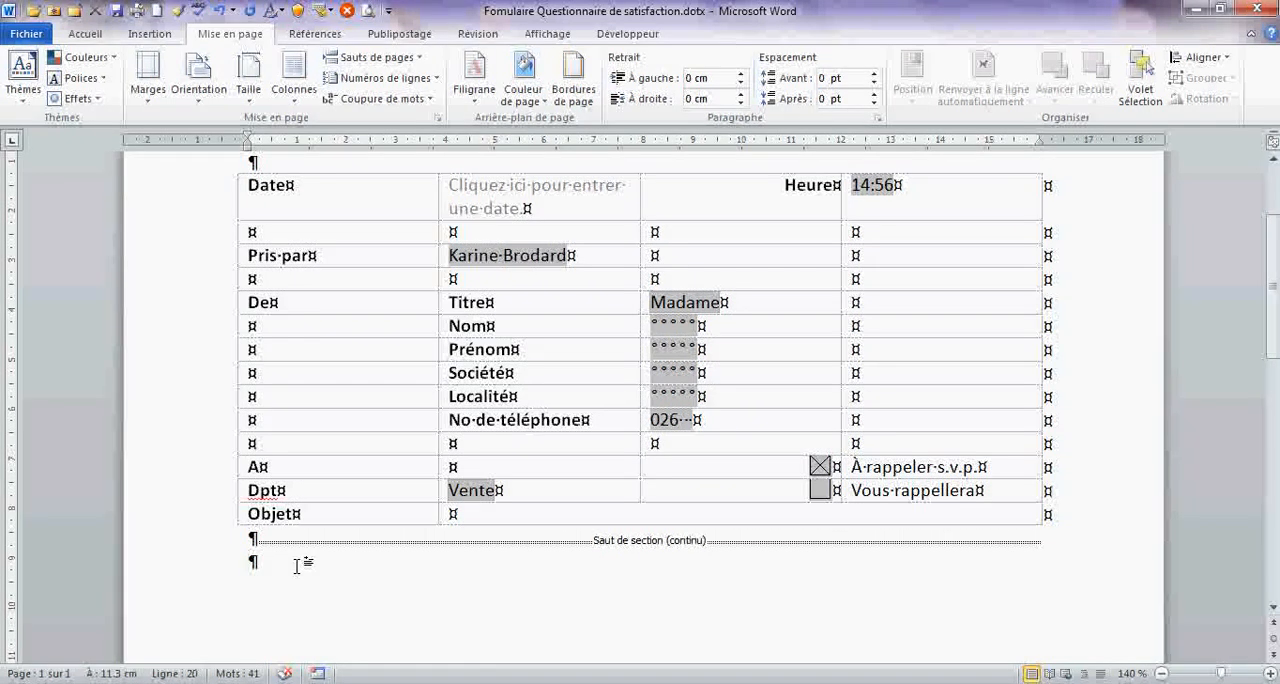
click(115, 12)
- Merge the two rightmost cells in each of the Nom, Prénom, Société and Localité rows
drag(777, 323, 877, 320)
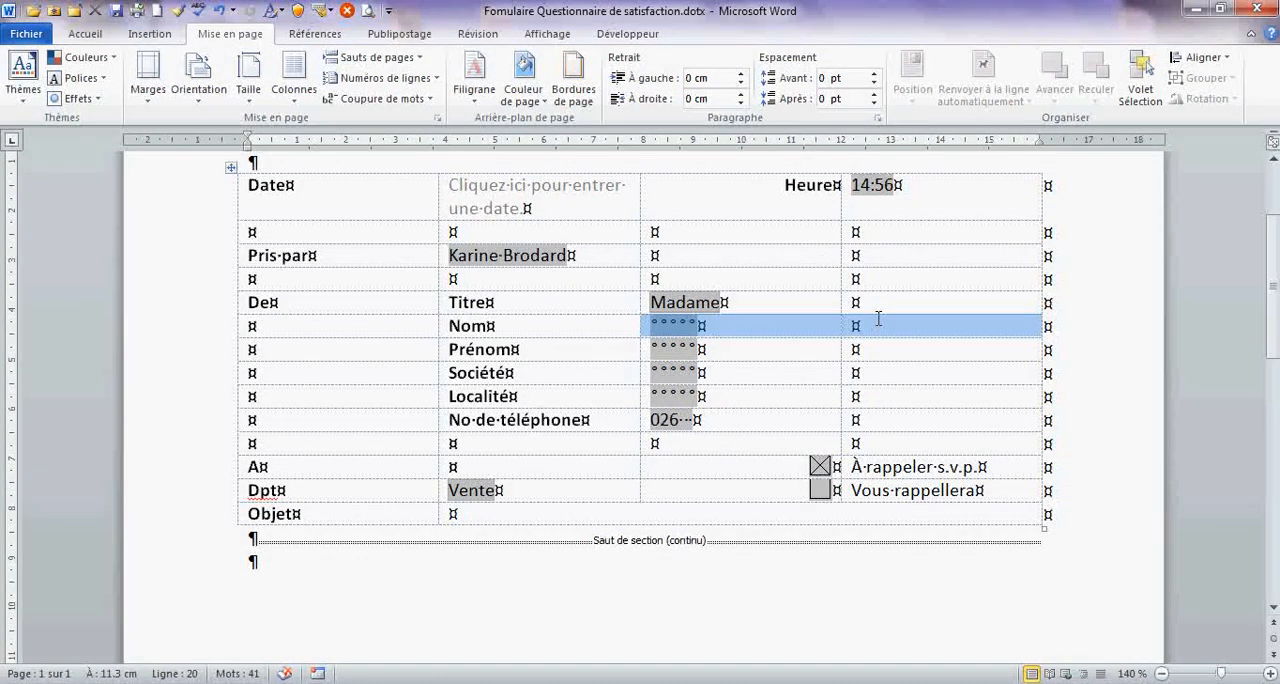
click(782, 33)
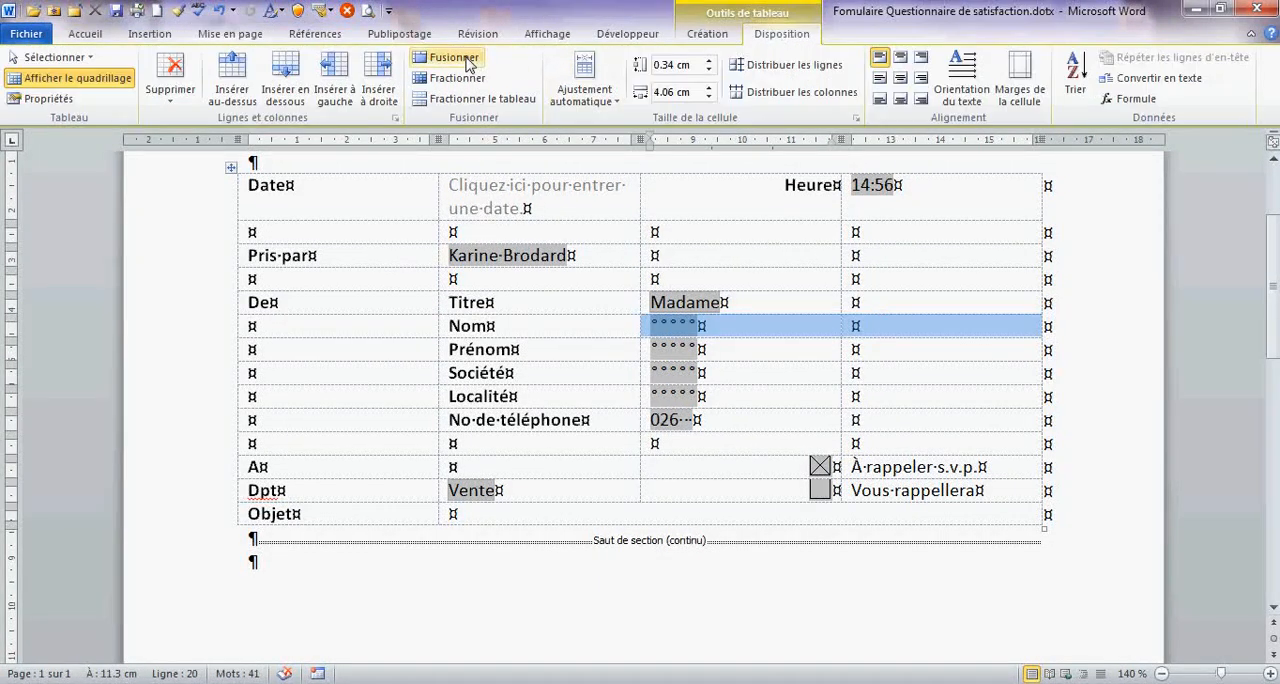
drag(753, 347, 866, 353)
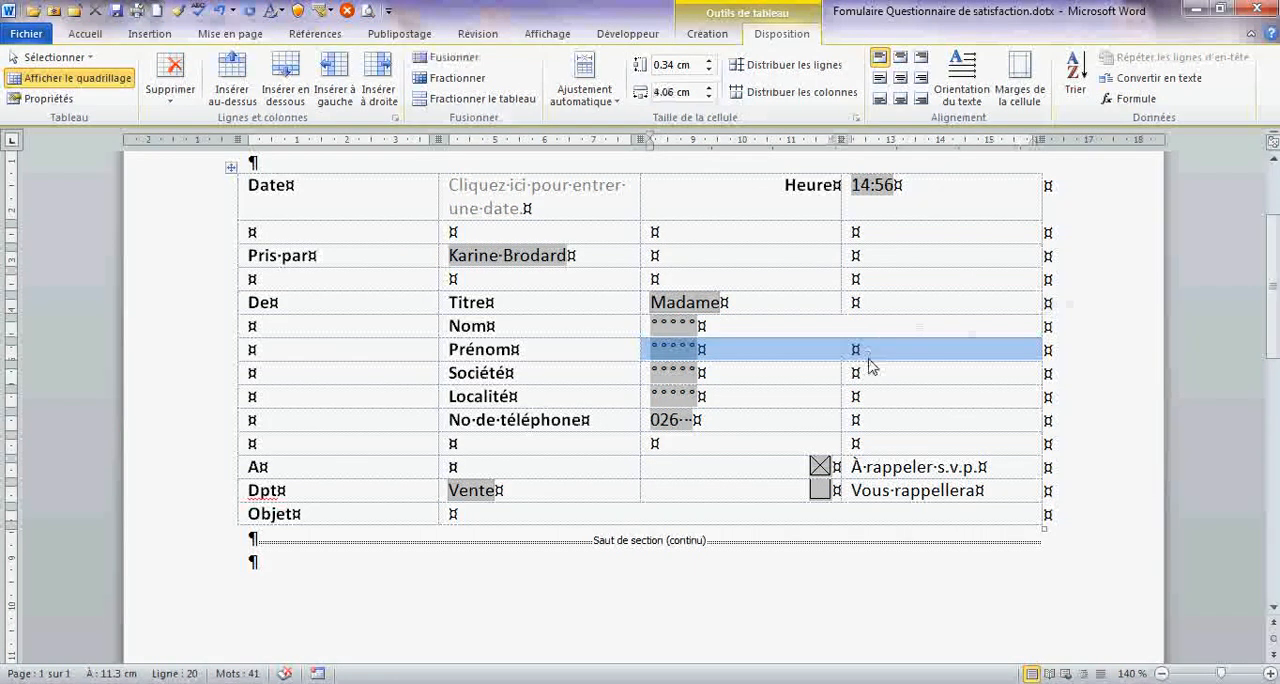
drag(737, 375, 906, 388)
key(F4)
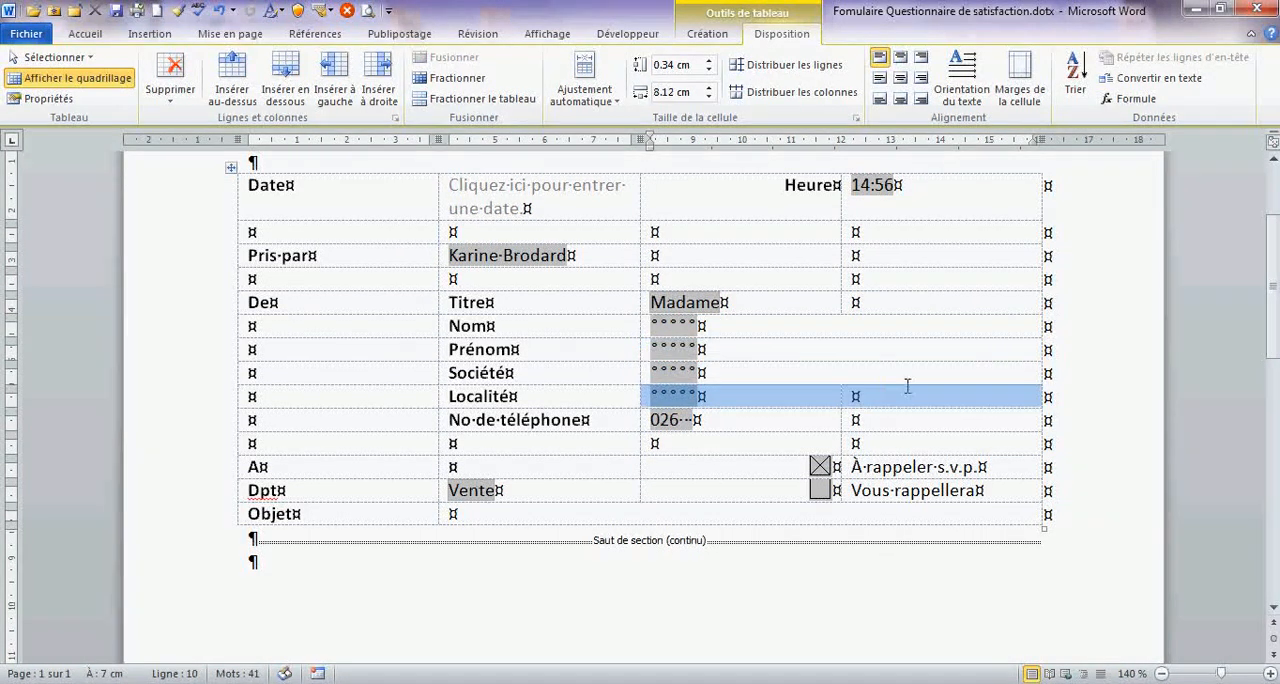
key(F4)
- Add a colon after the "Objet" label in the last table row and save the template
click(298, 514)
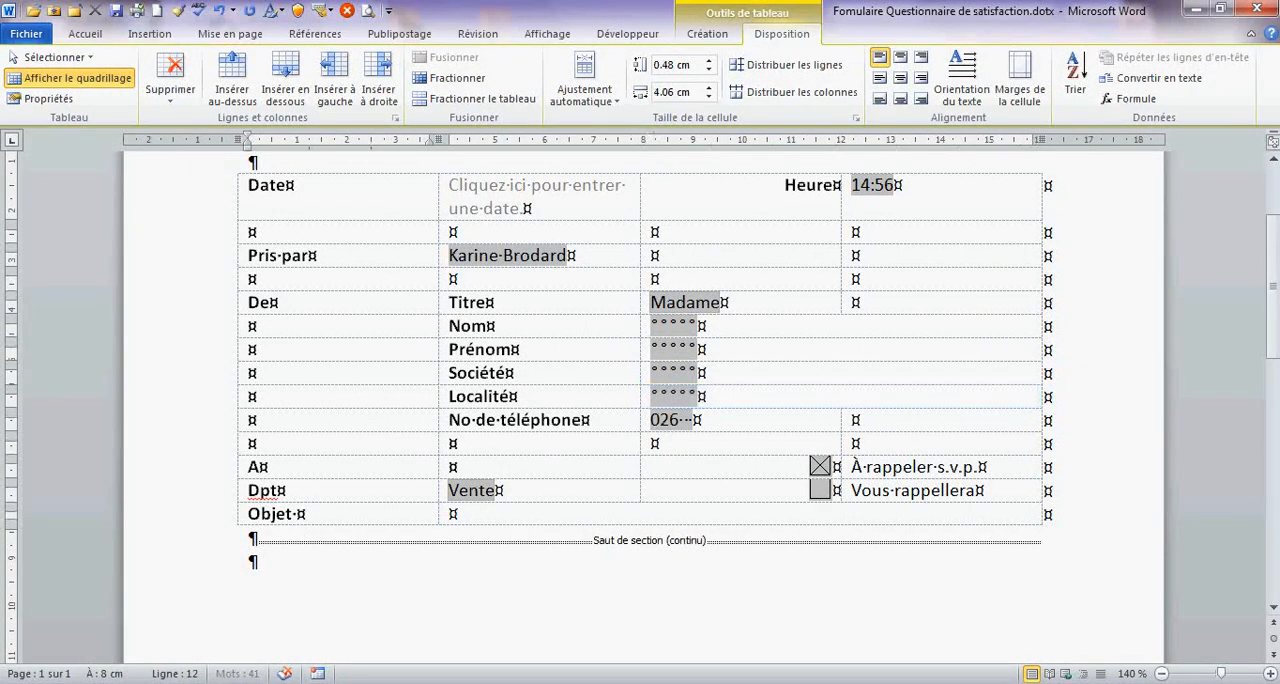
text(:)
click(312, 562)
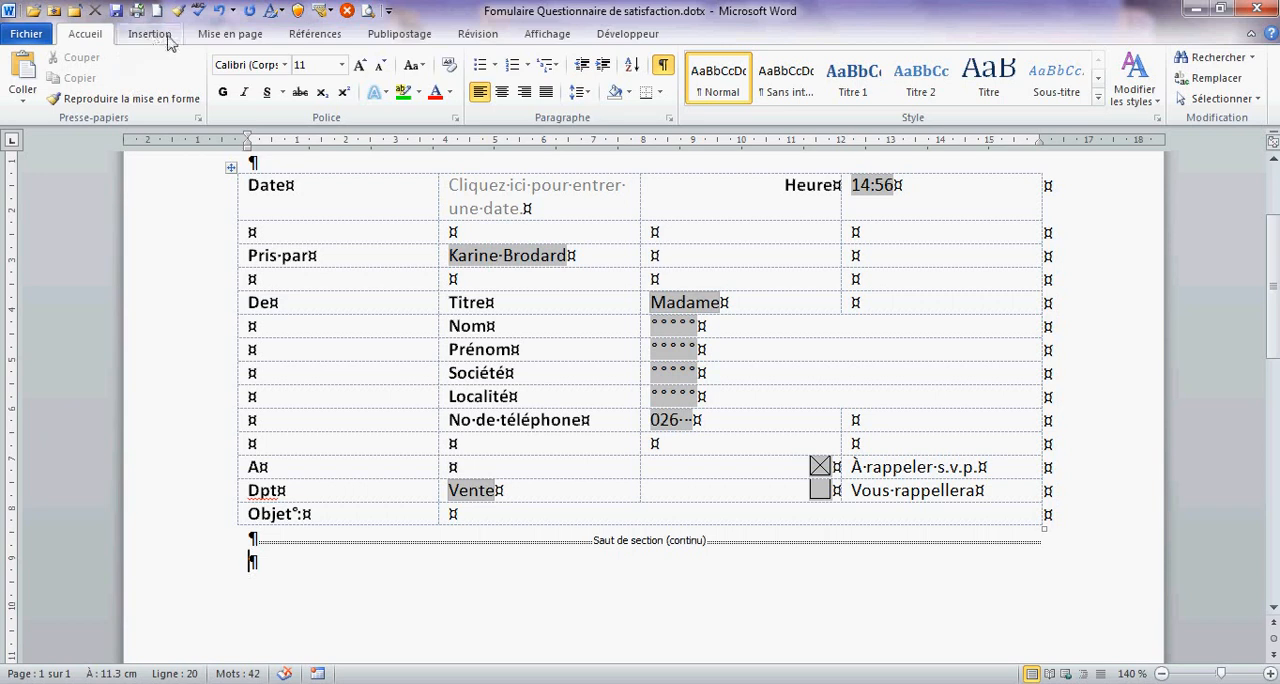
click(113, 12)
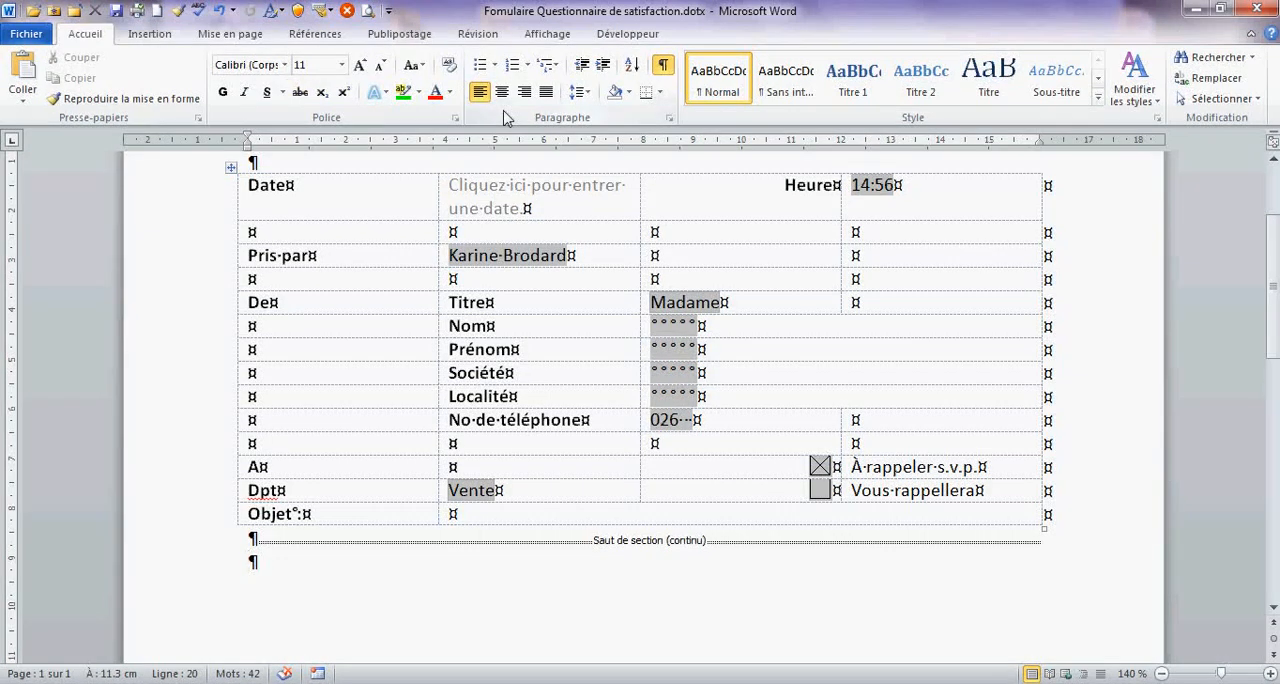
- Restrict editing of the document to "Remplissage de formulaires" only
scroll(863, 257, up, 1)
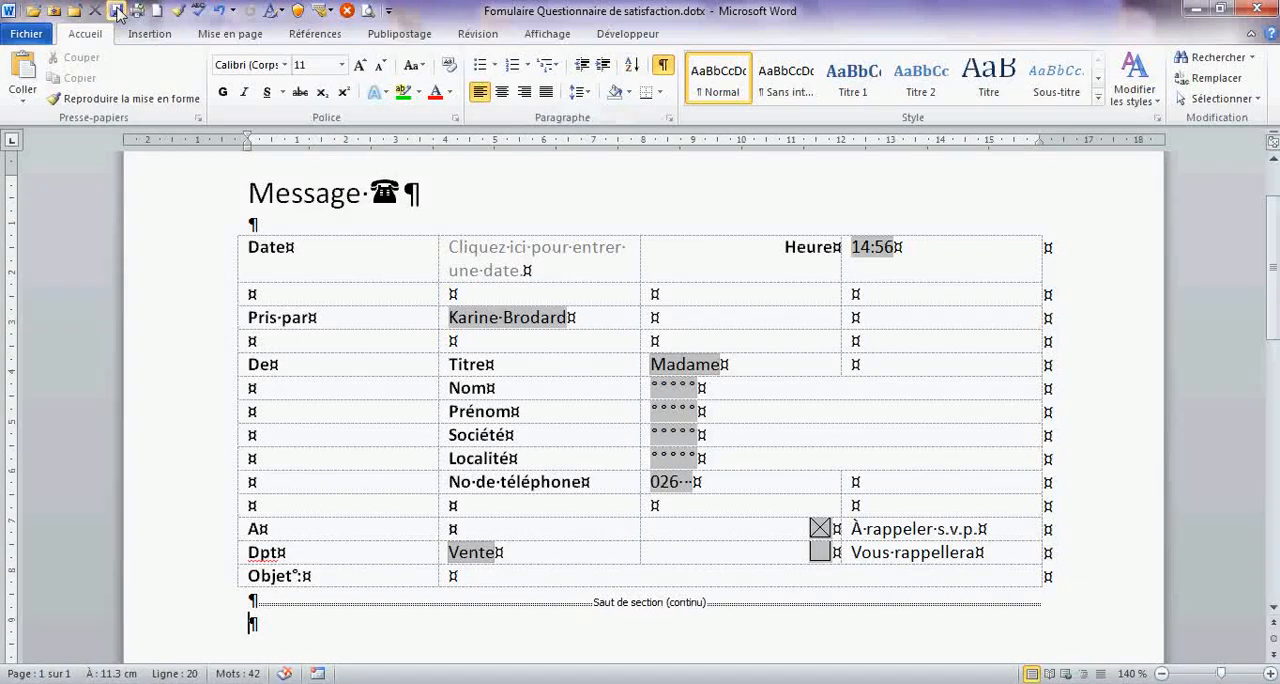
click(600, 38)
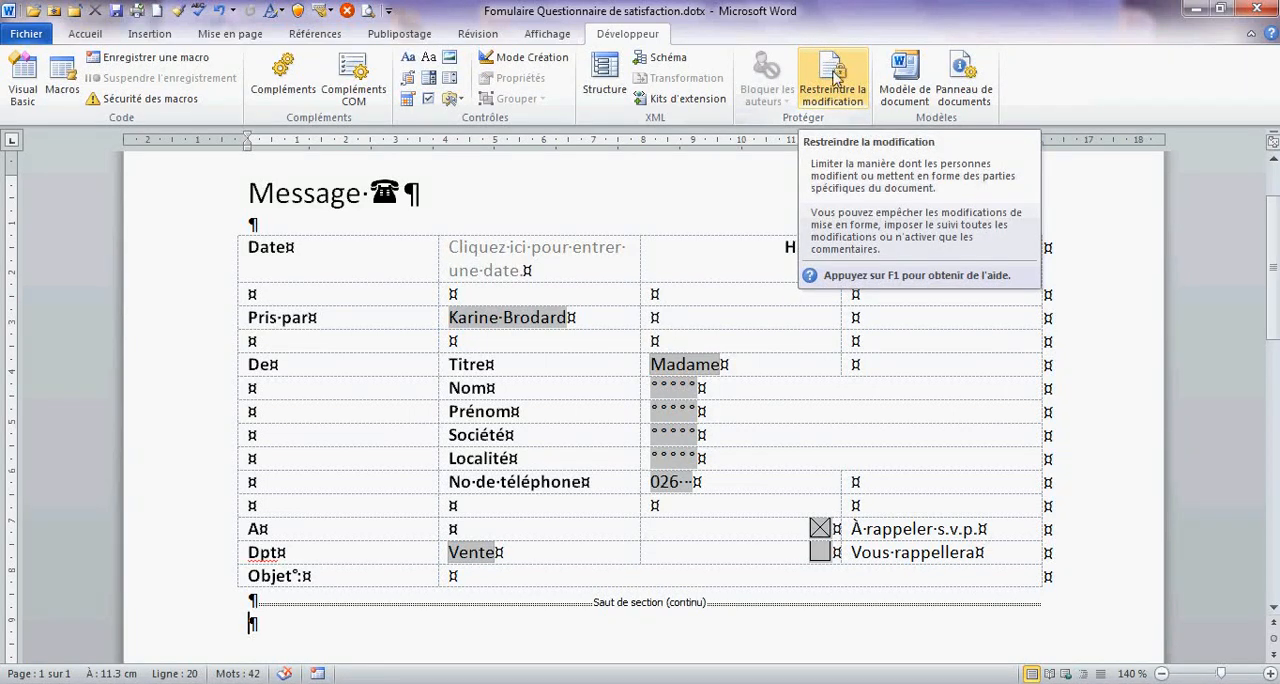
click(833, 80)
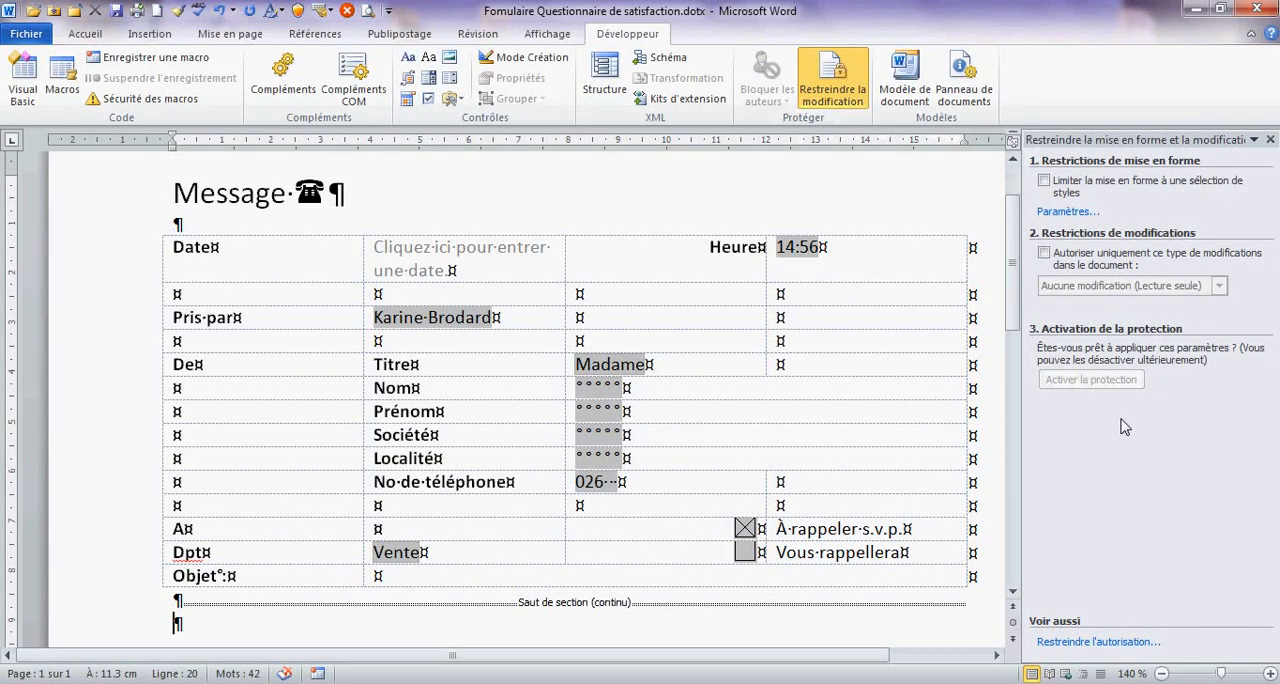
click(1043, 254)
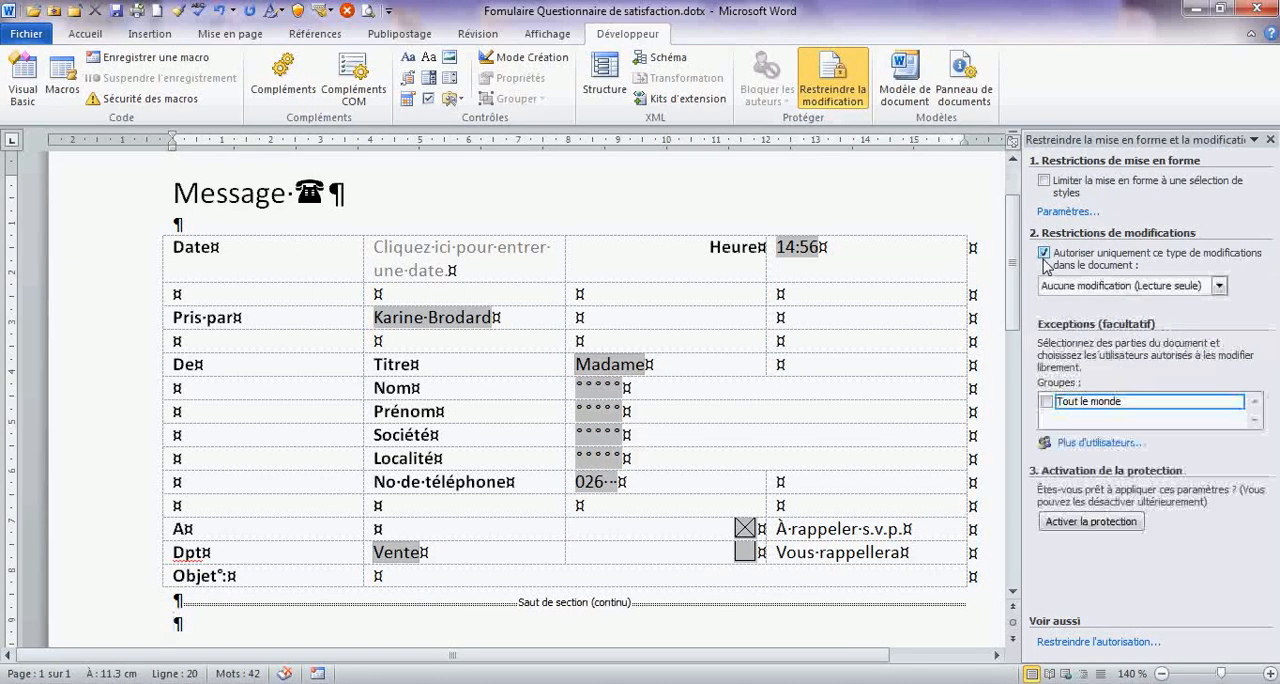
click(1219, 286)
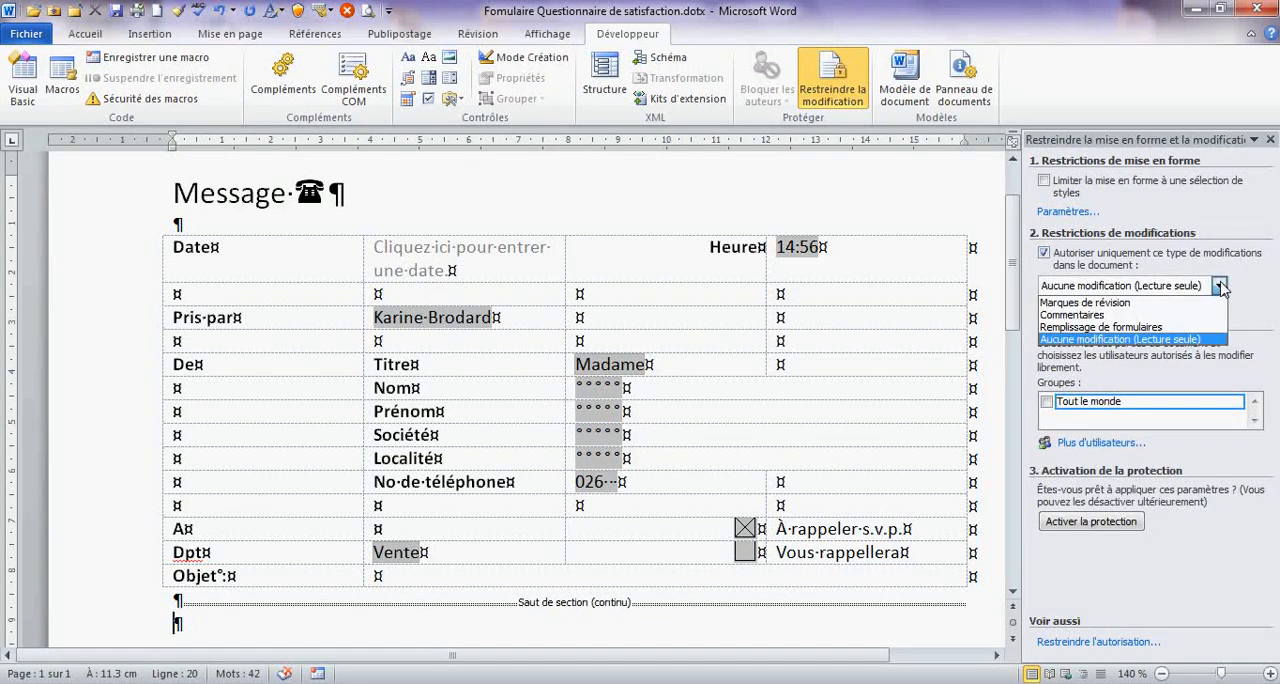
click(1137, 327)
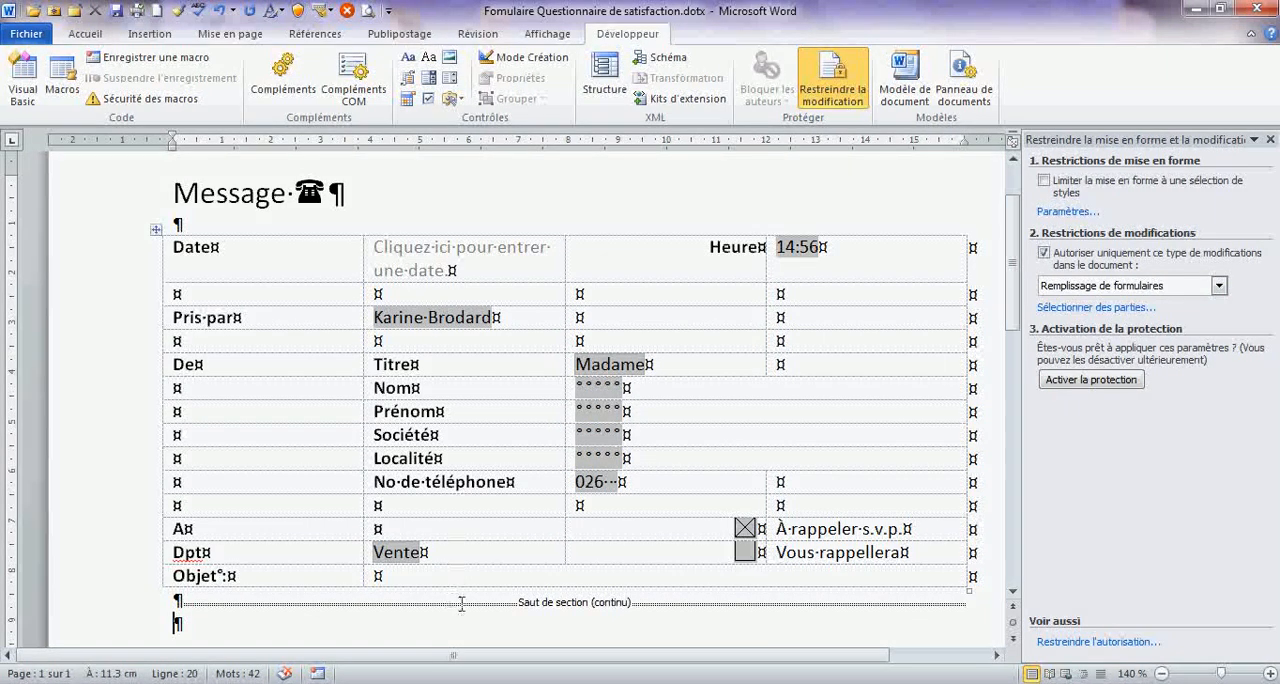
- Exclude Section 2 from the locked sections and activate the document protection without a password
click(1097, 308)
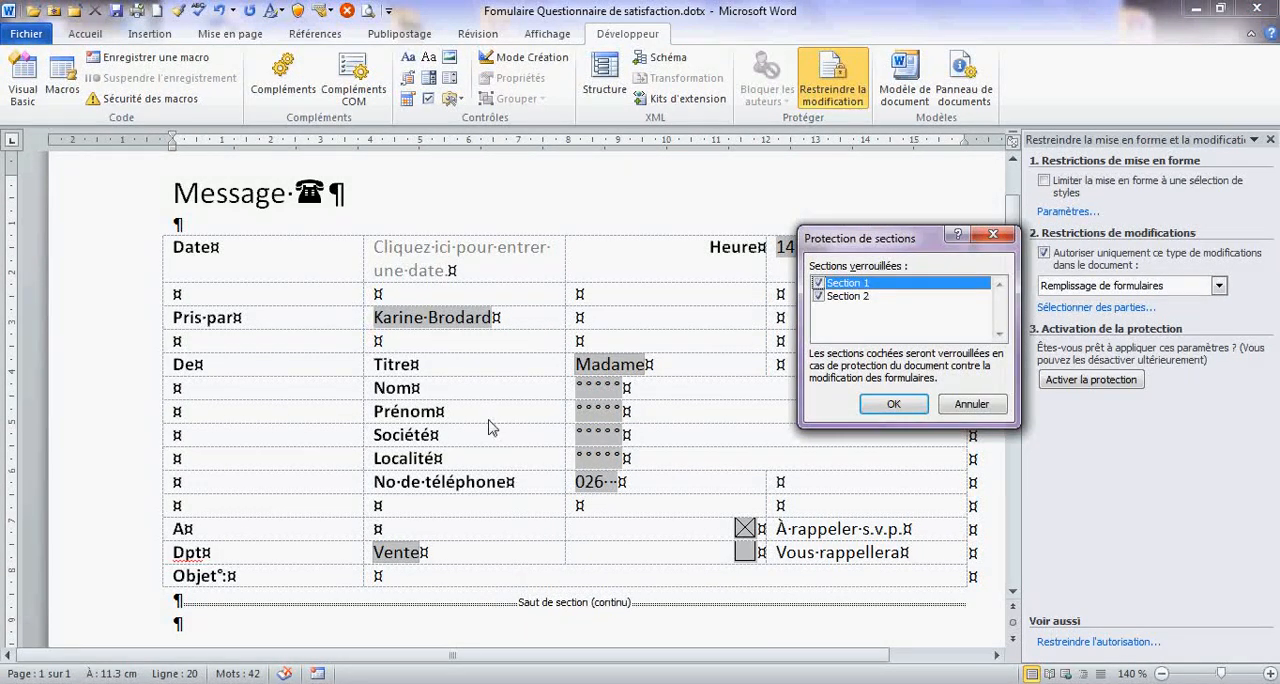
click(818, 298)
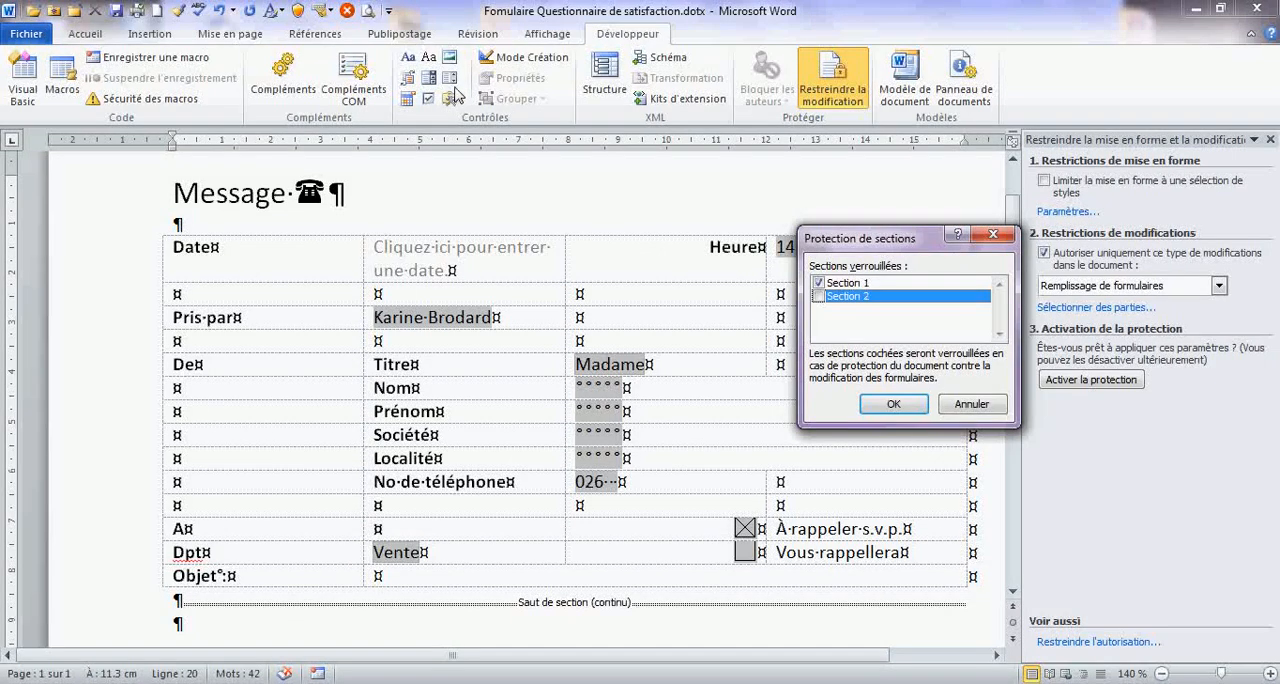
click(905, 407)
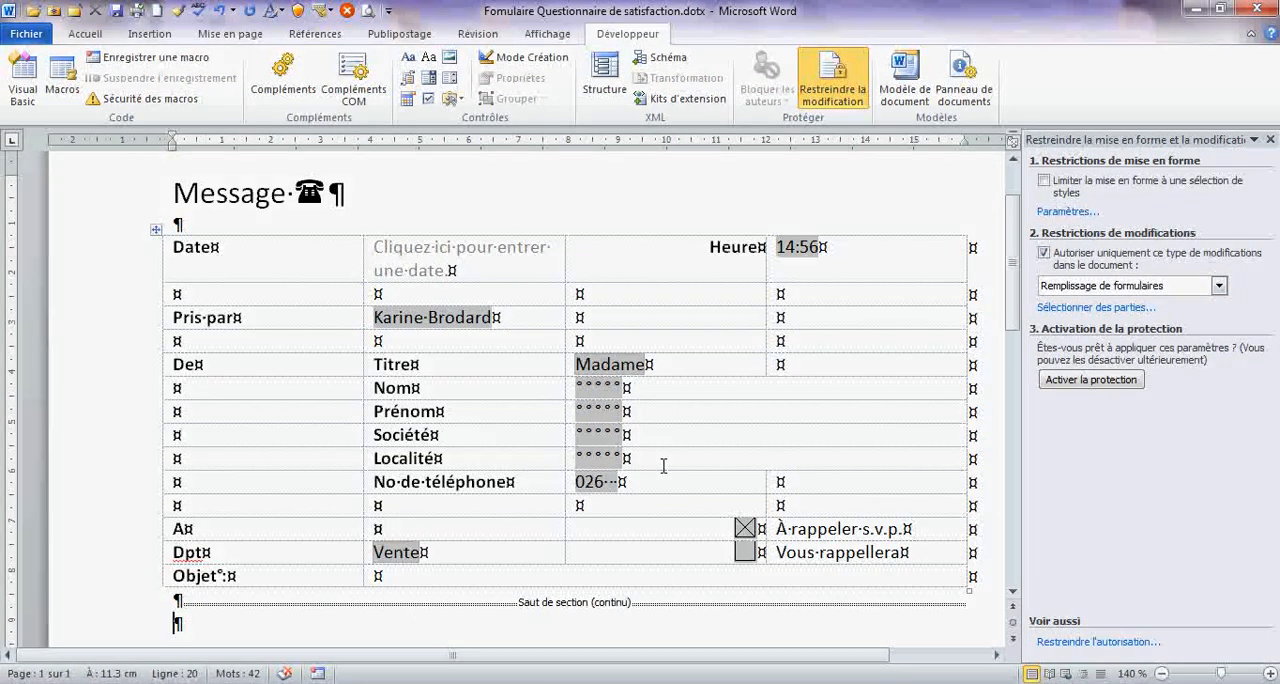
click(1068, 389)
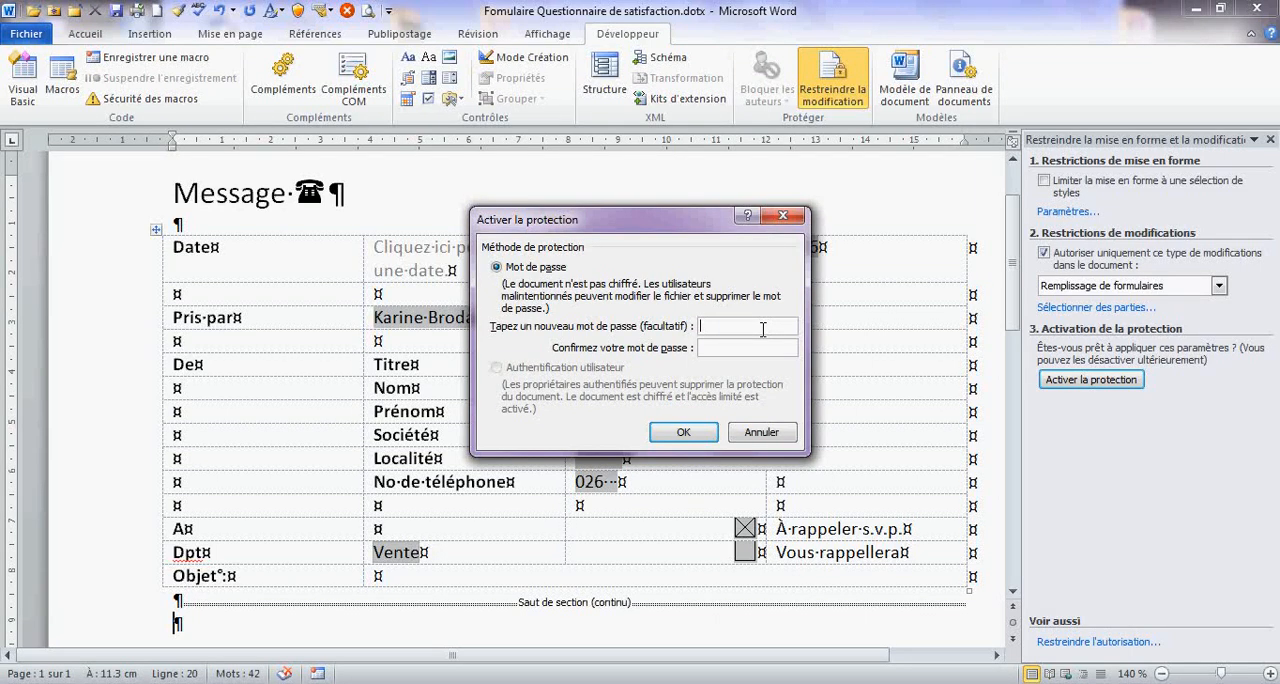
click(684, 432)
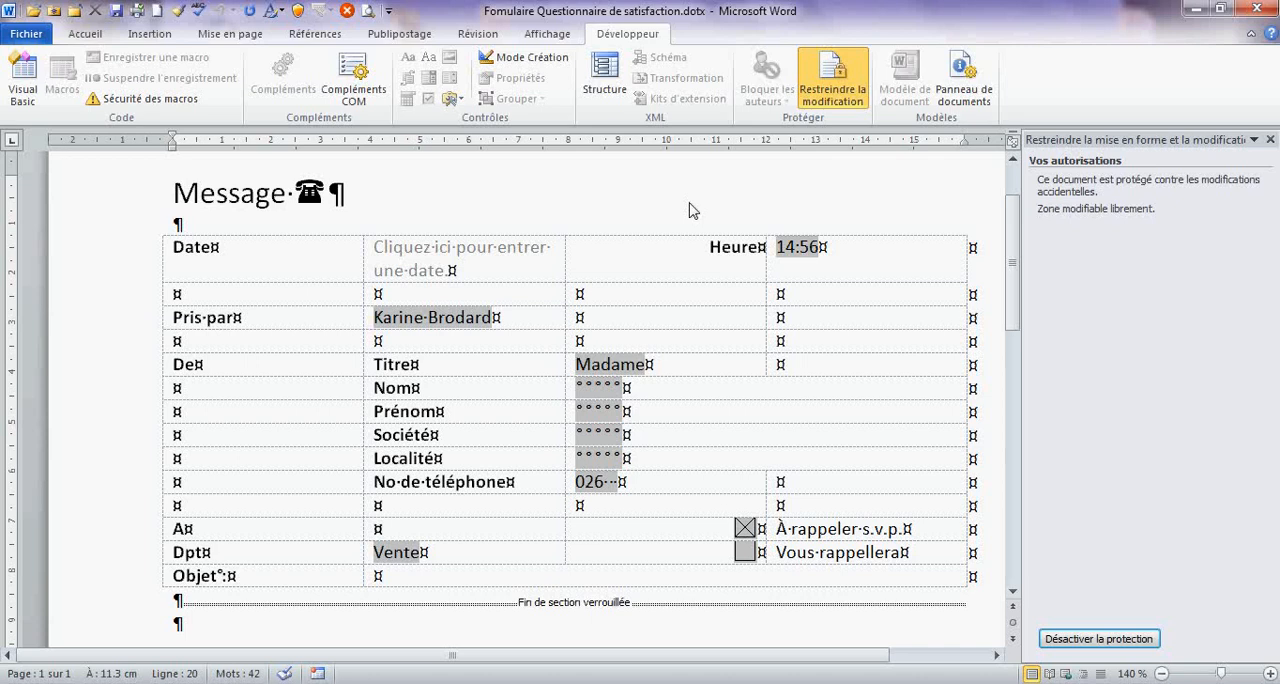
- Choose 07.11.2013 in the Date field of the protected form
click(462, 314)
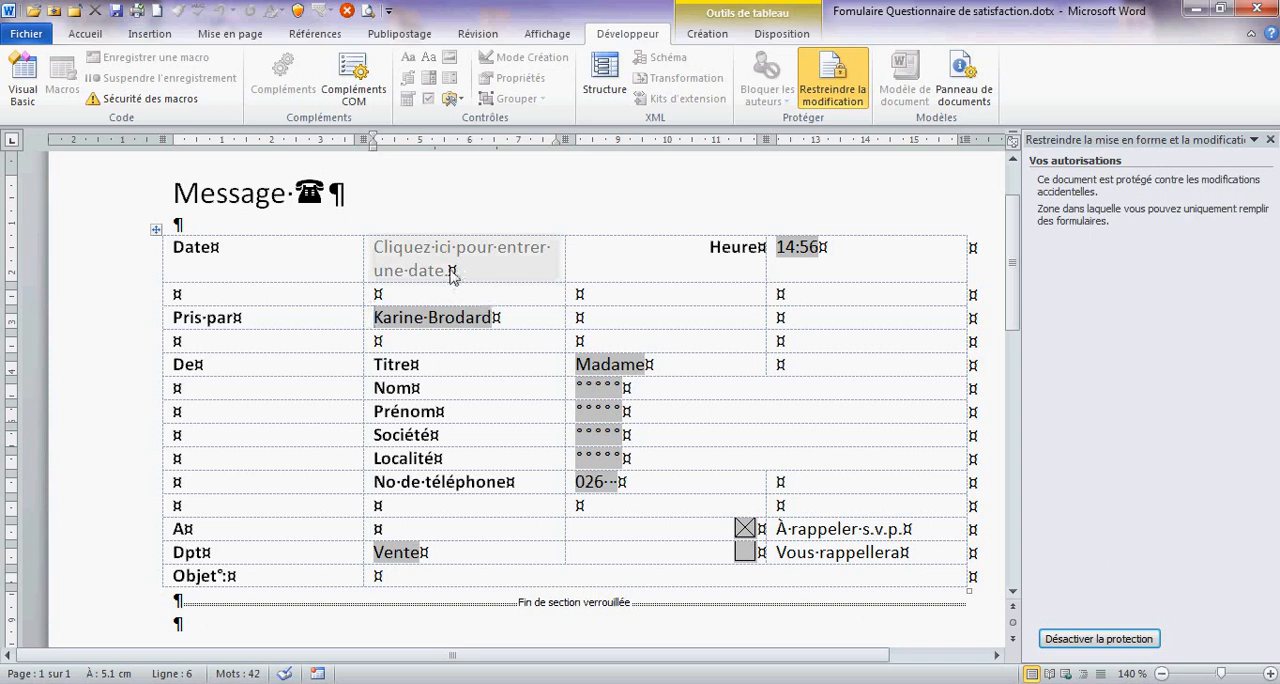
click(402, 250)
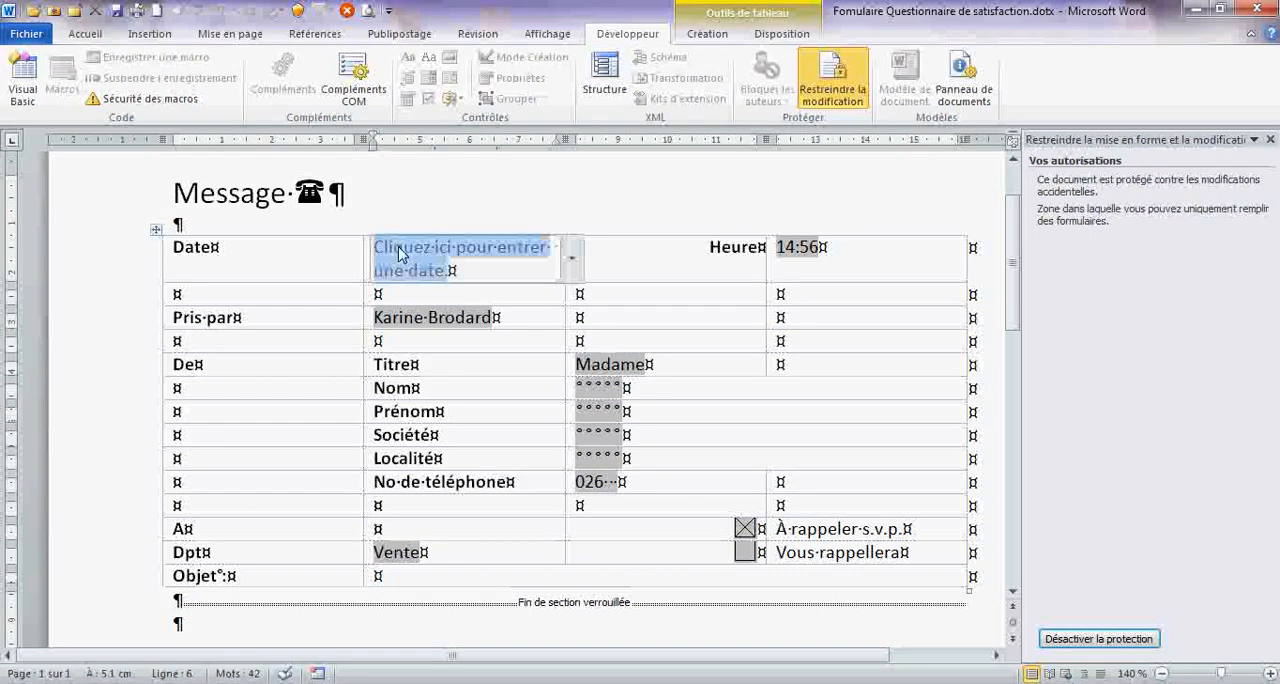
click(571, 258)
click(571, 297)
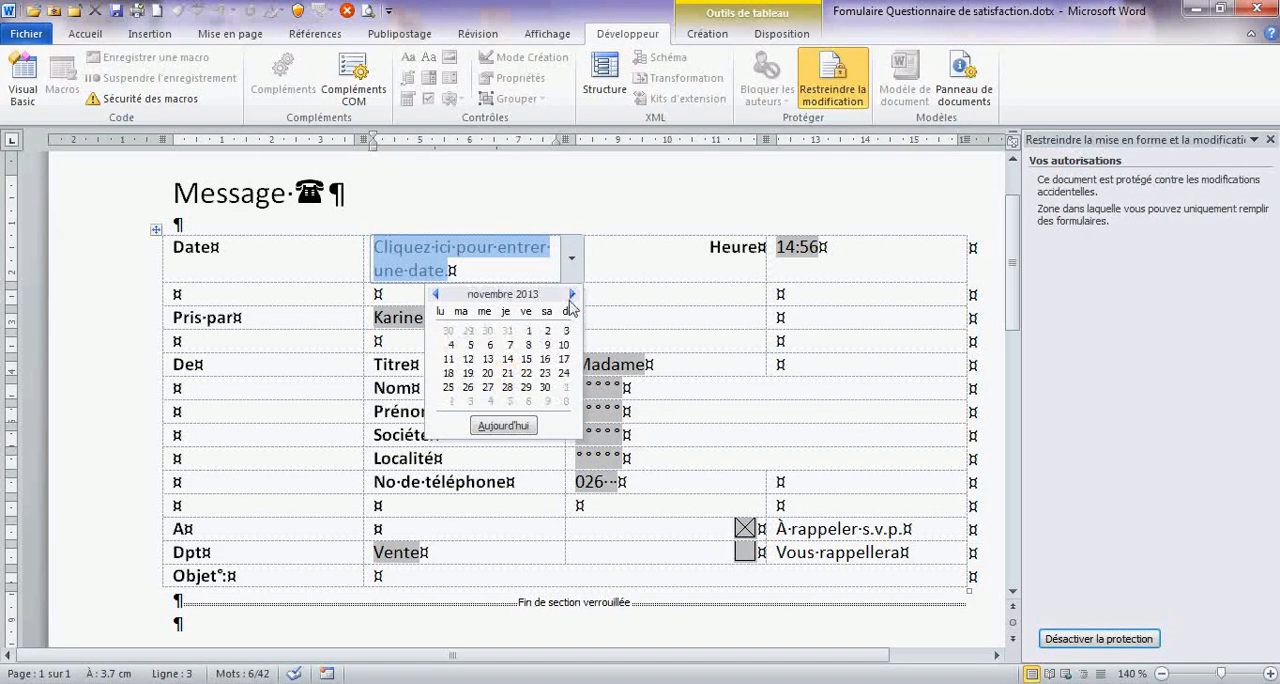
click(509, 346)
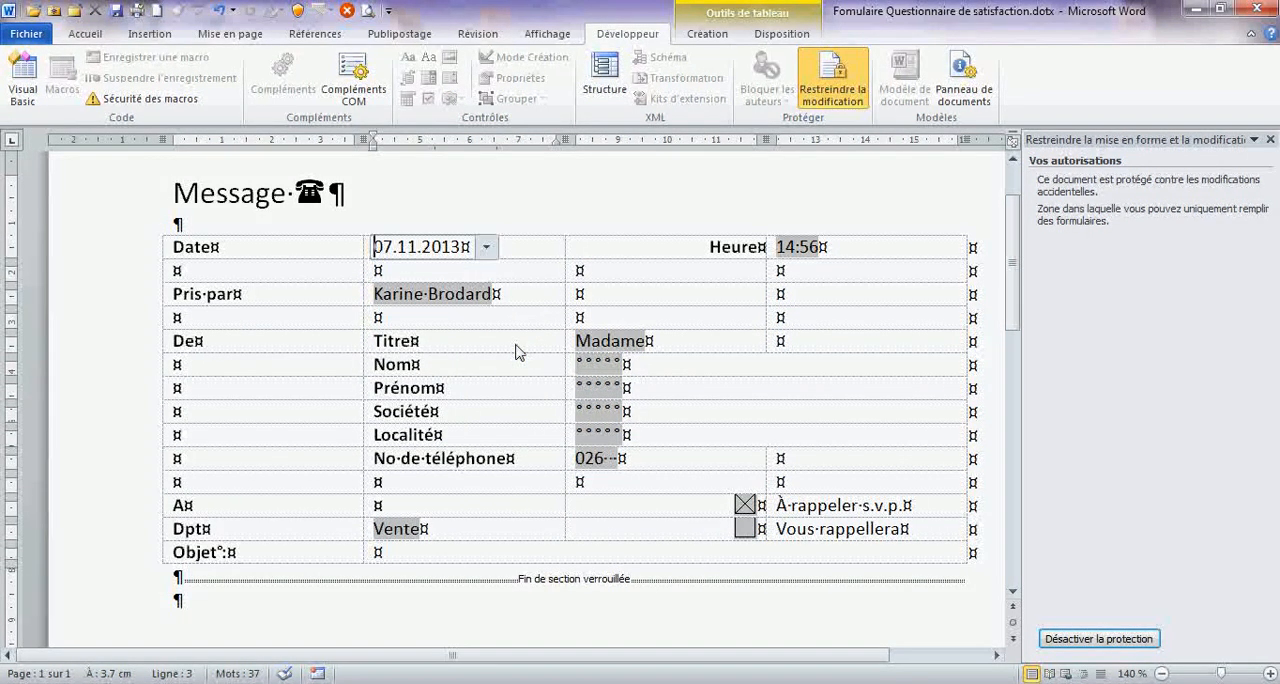
- Replace the "Pris par" entry with the message taker's full name and set Titre to Monsieur
click(425, 293)
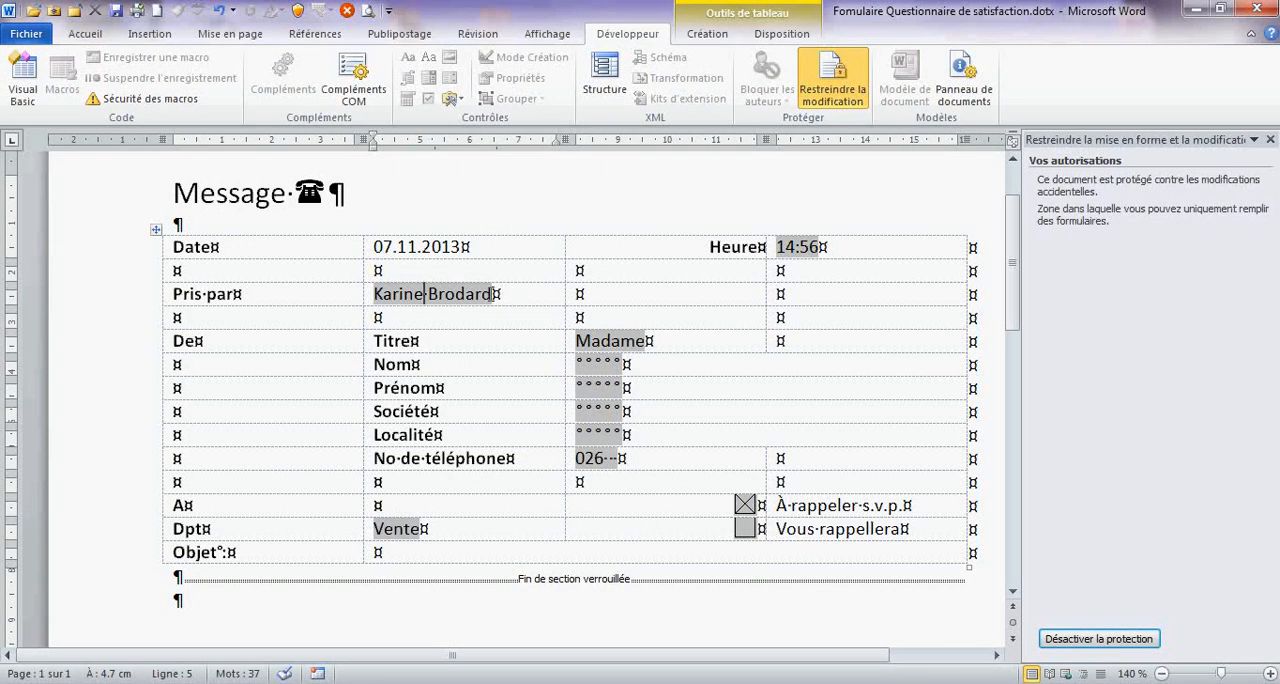
drag(494, 293, 374, 295)
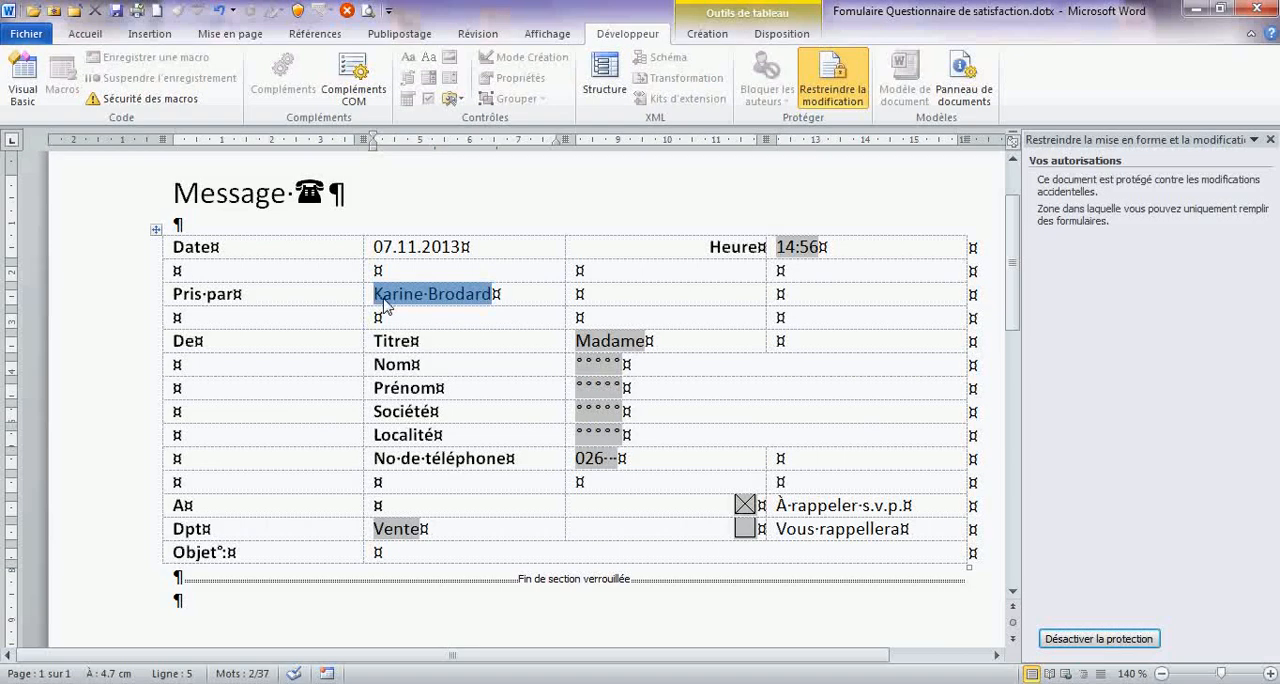
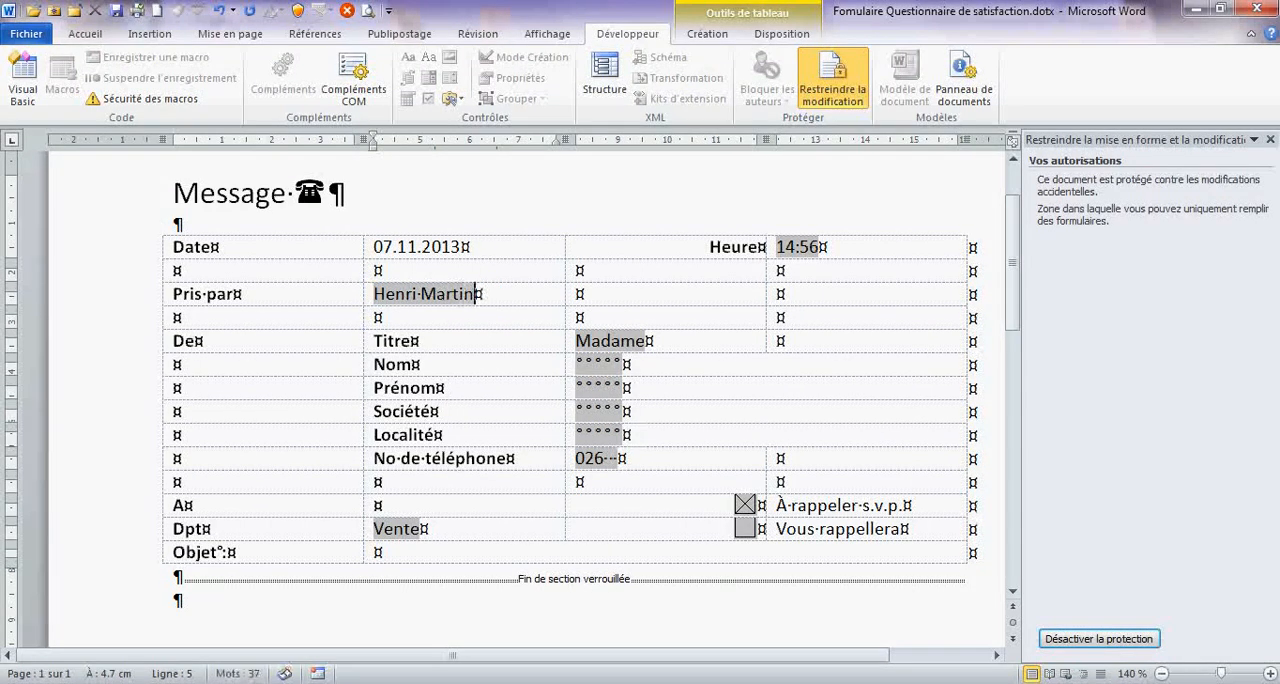
key(Tab)
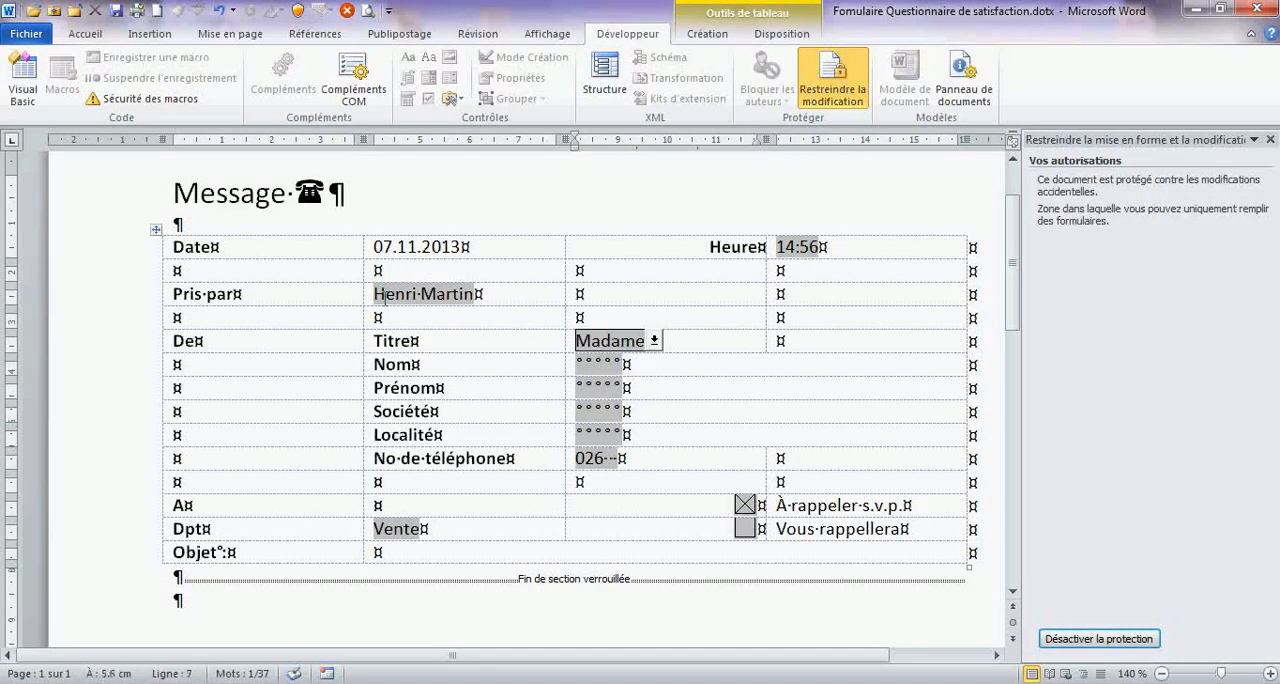
click(654, 341)
click(614, 387)
- Fill in the caller's last name in the Nom field and first name in the Prénom field
click(613, 367)
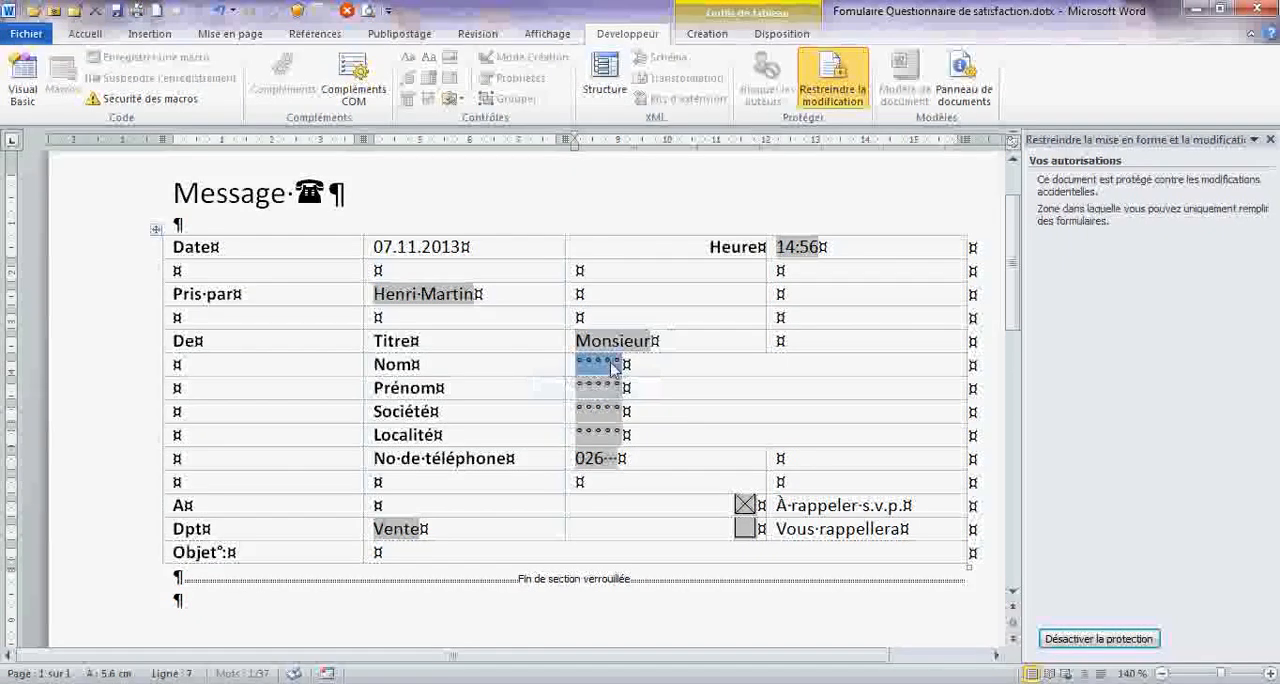
text(Jean)
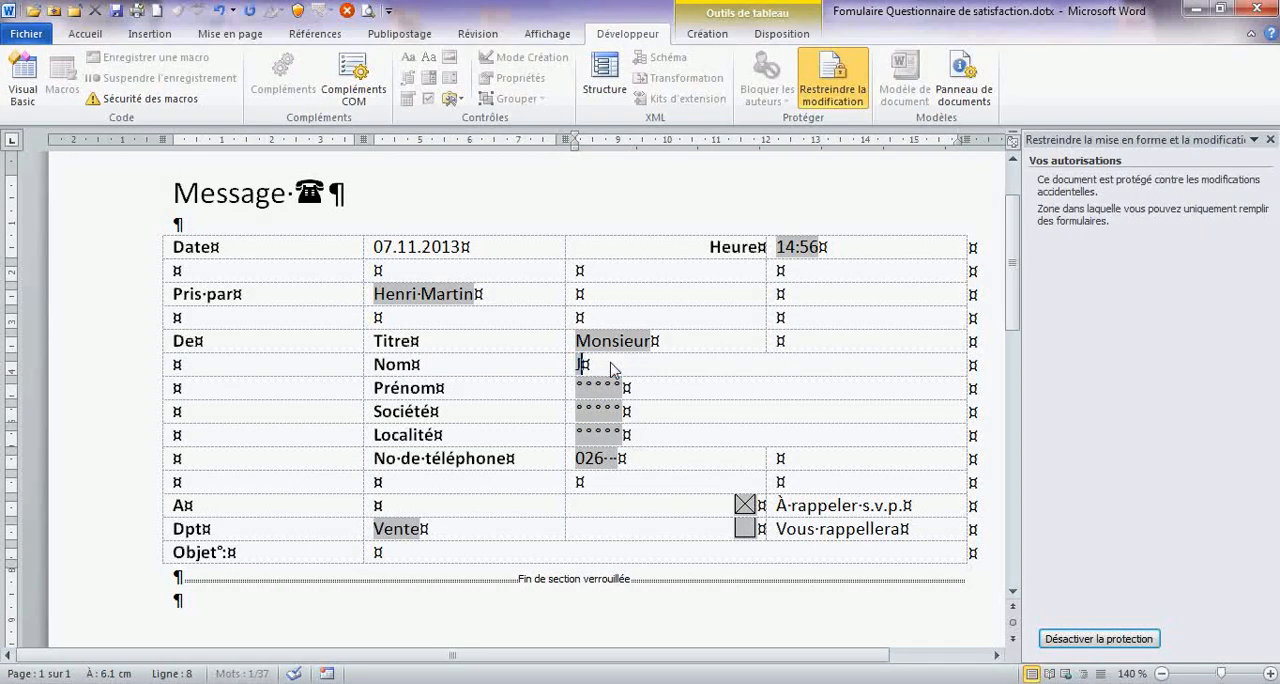
key(BackSpace)
key(BackSpace)
key(BackSpace)
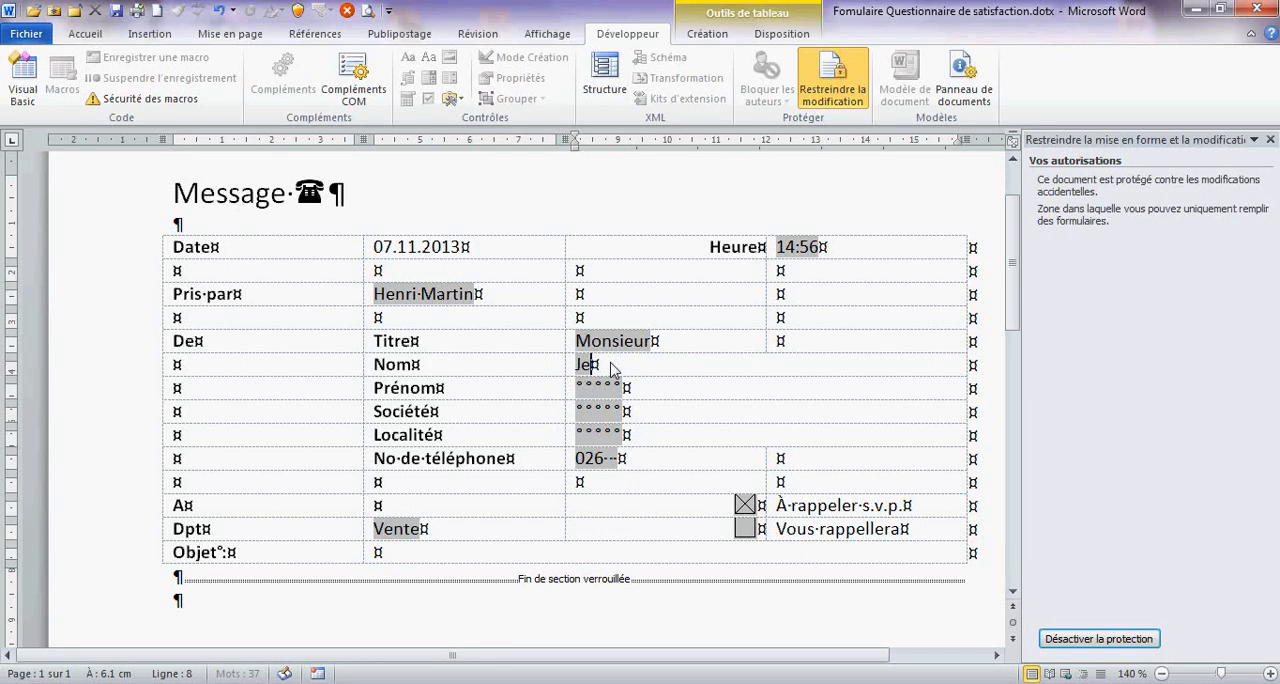
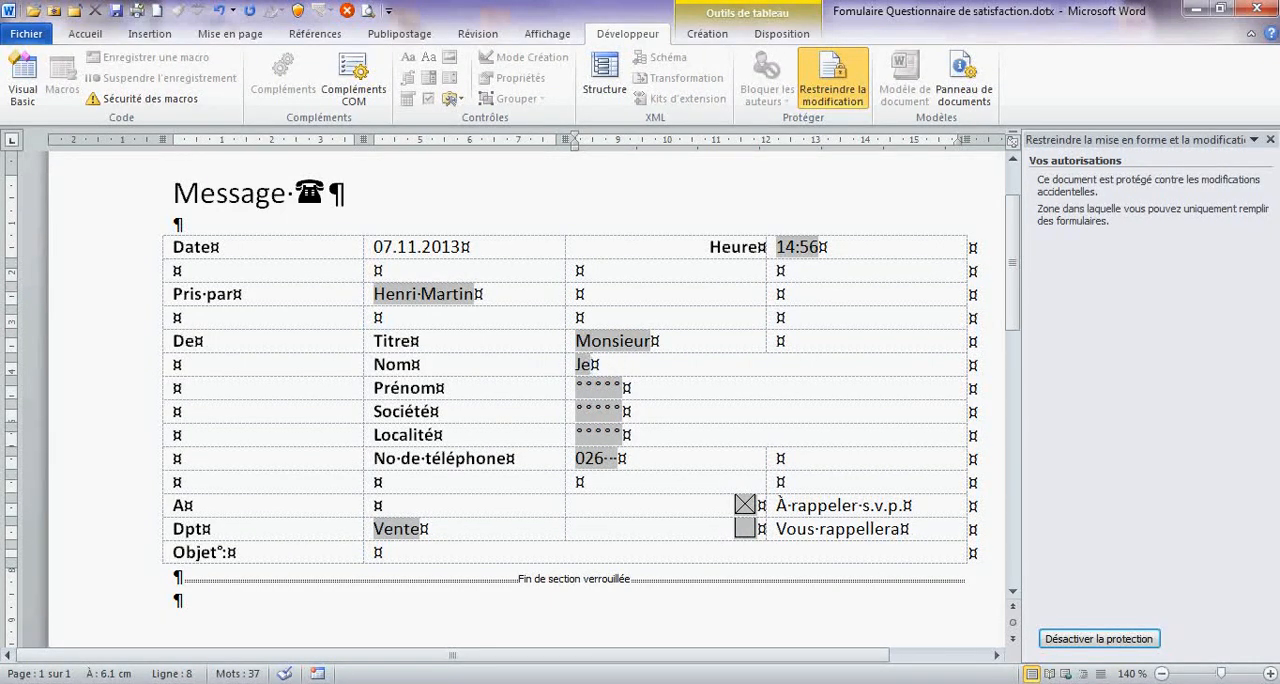
key(Tab)
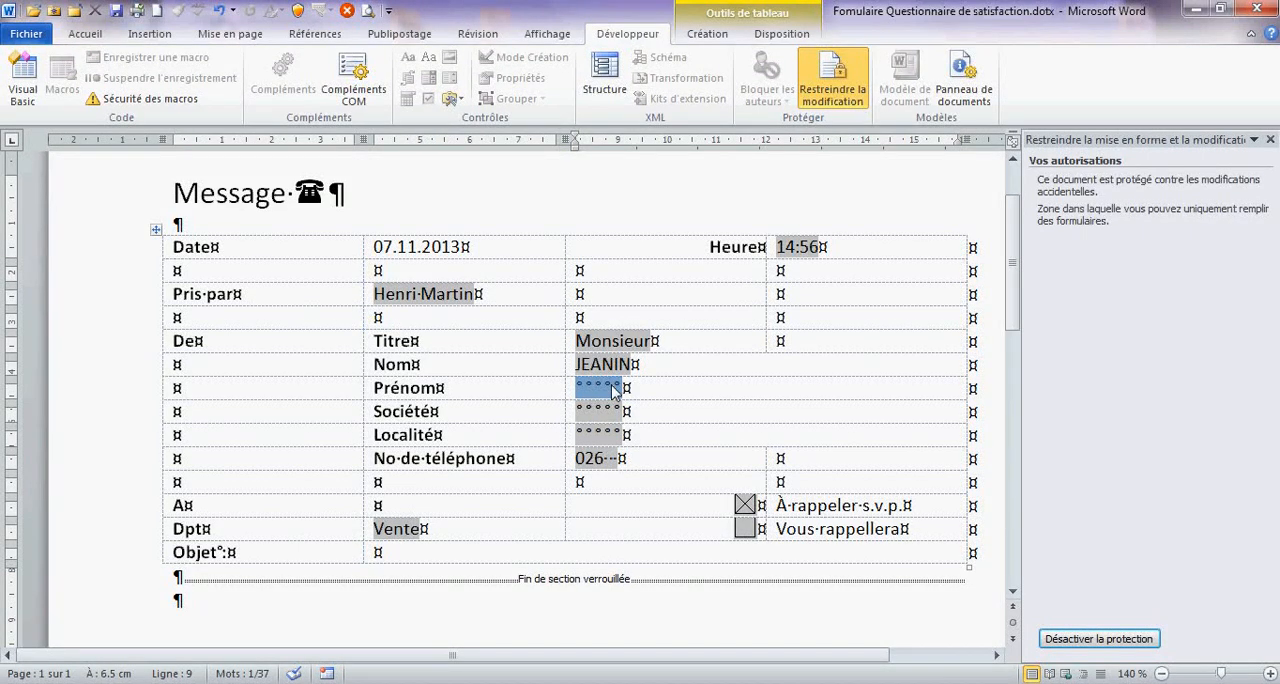
key(Tab)
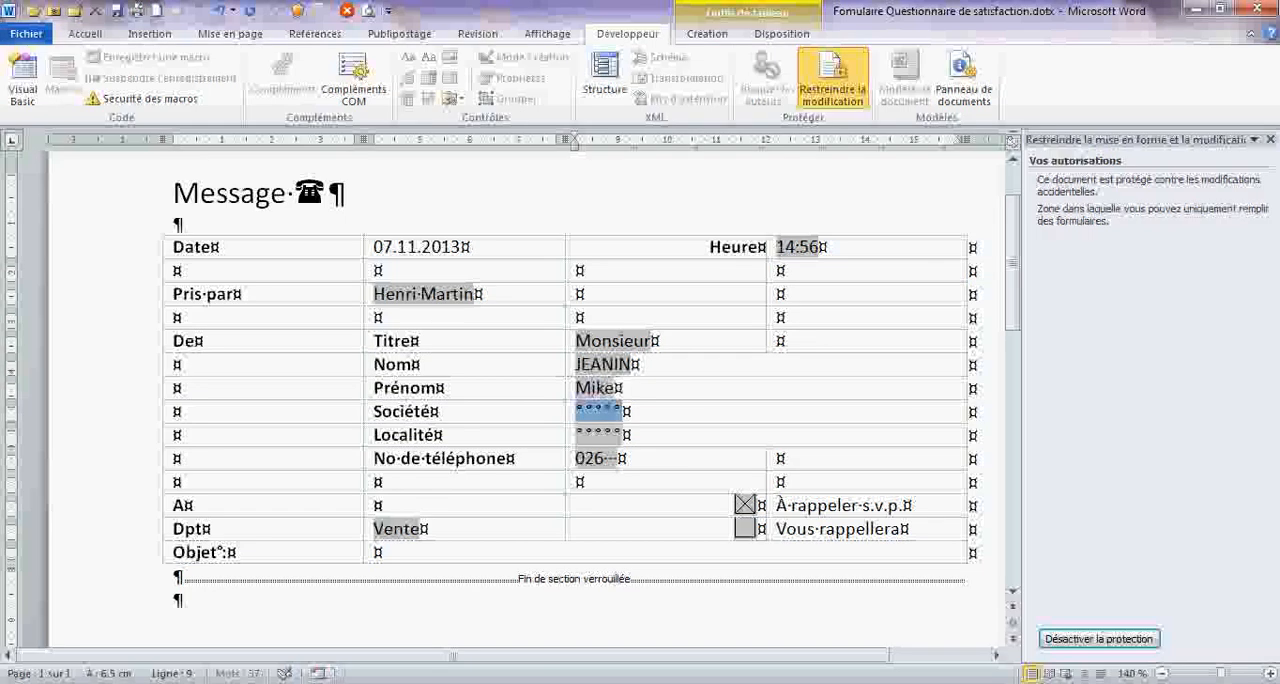
- Fill in the Société field with Dubey SA and the Localité field with Villeneuve
text(D)
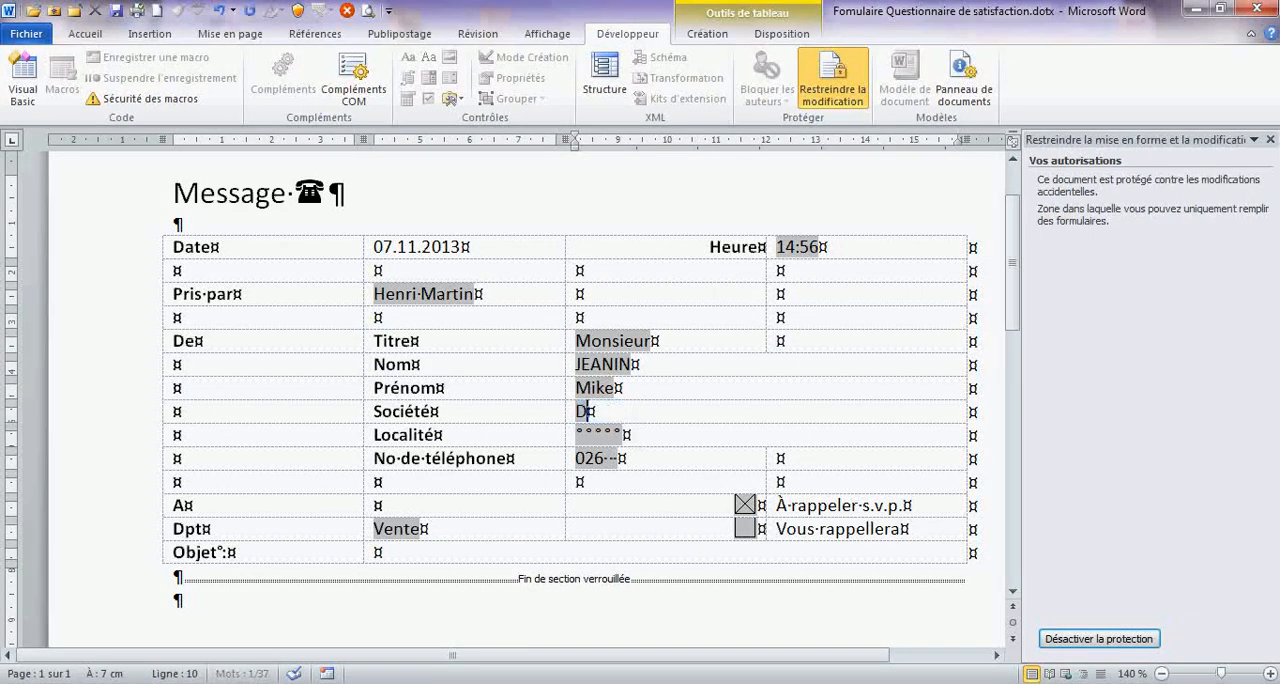
text(ebey SA)
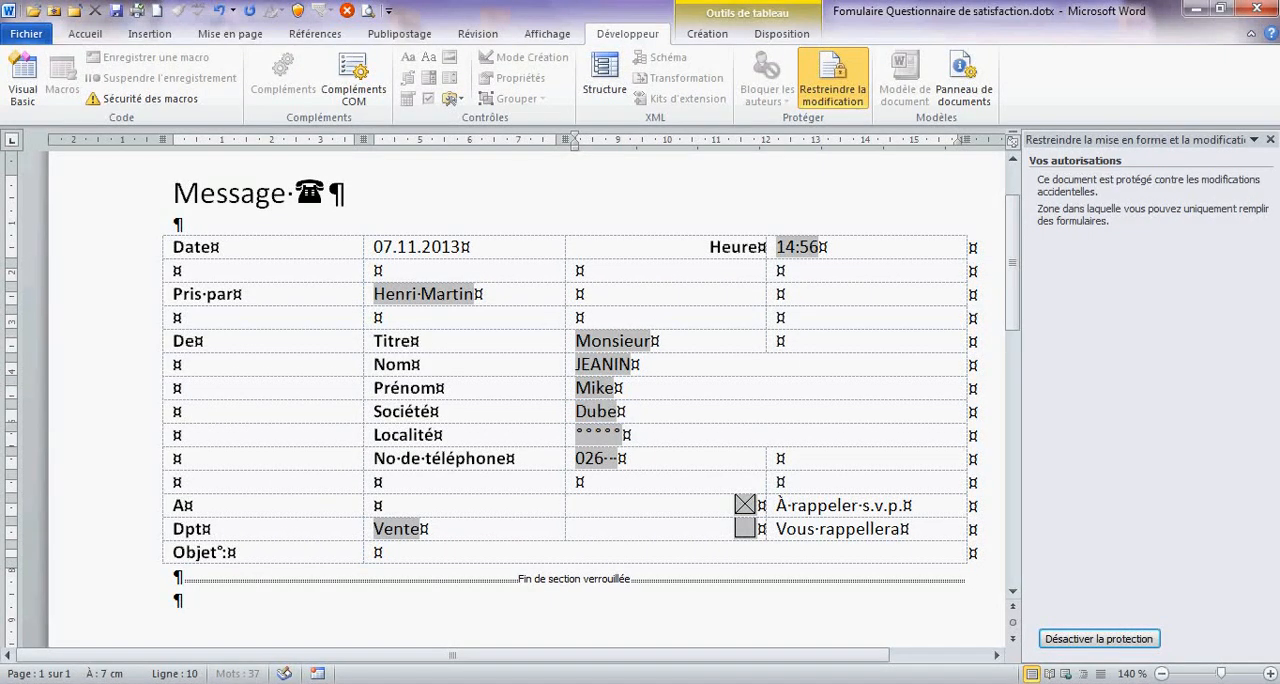
key(Tab)
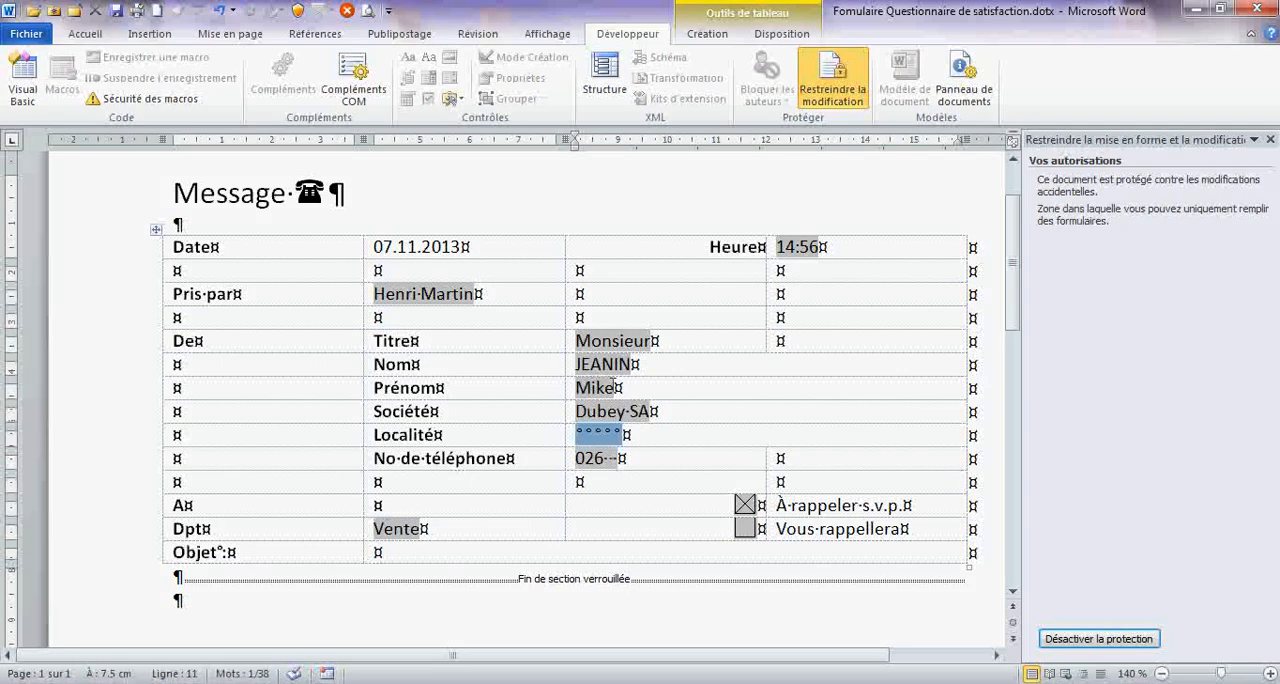
text(V)
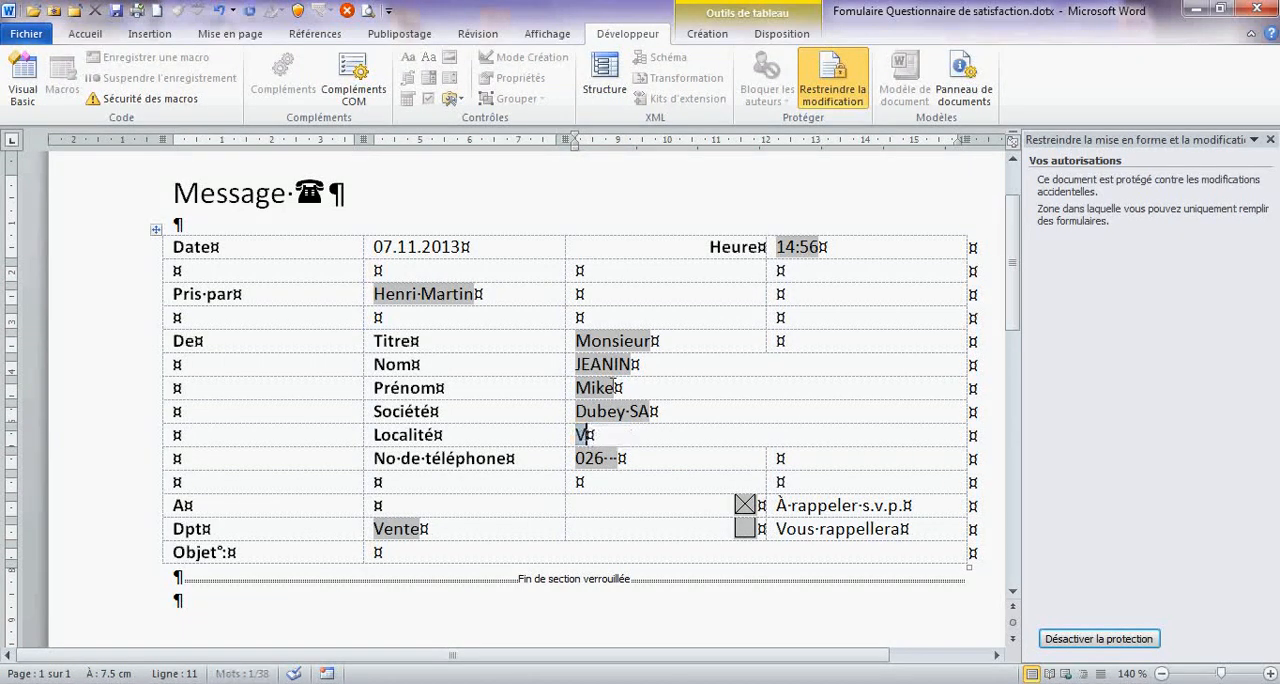
text(illeneuve)
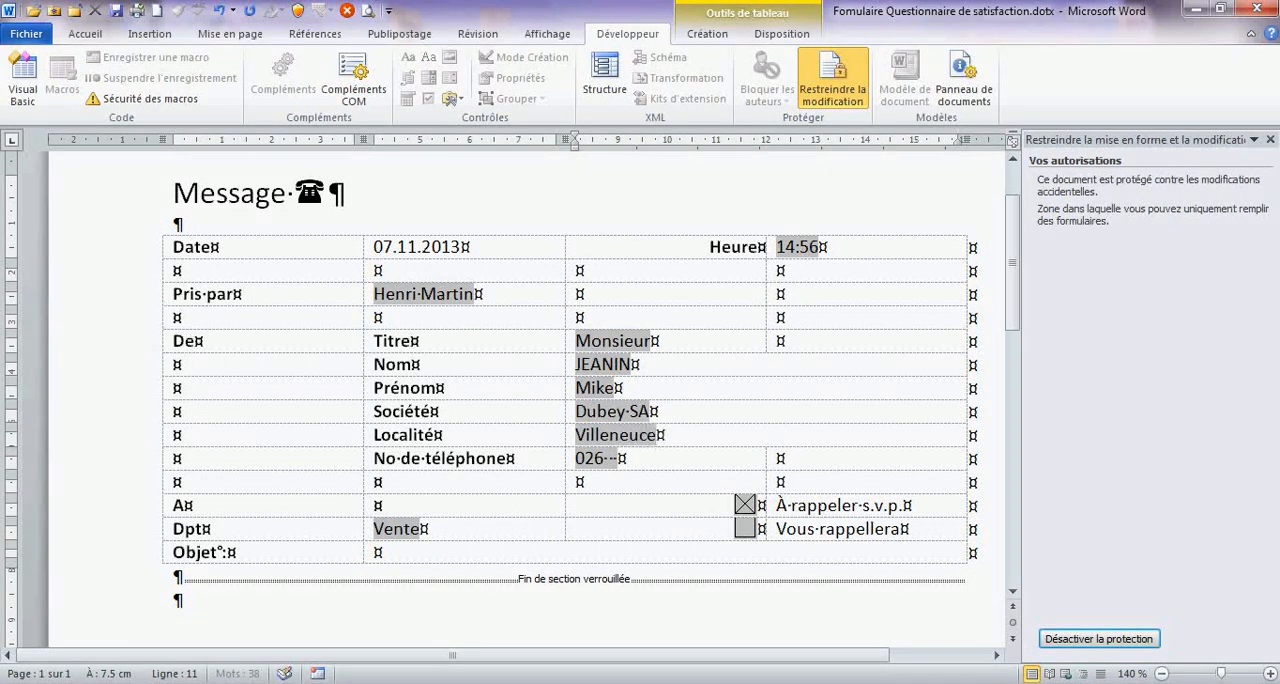
key(Tab)
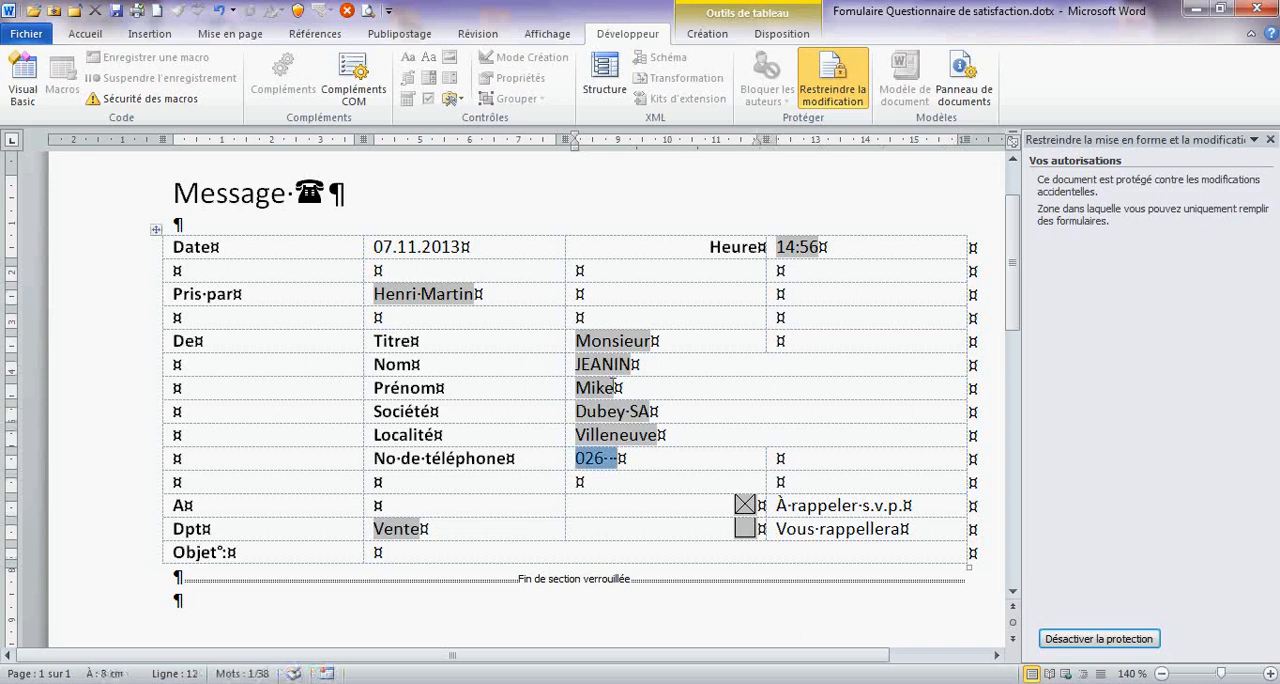
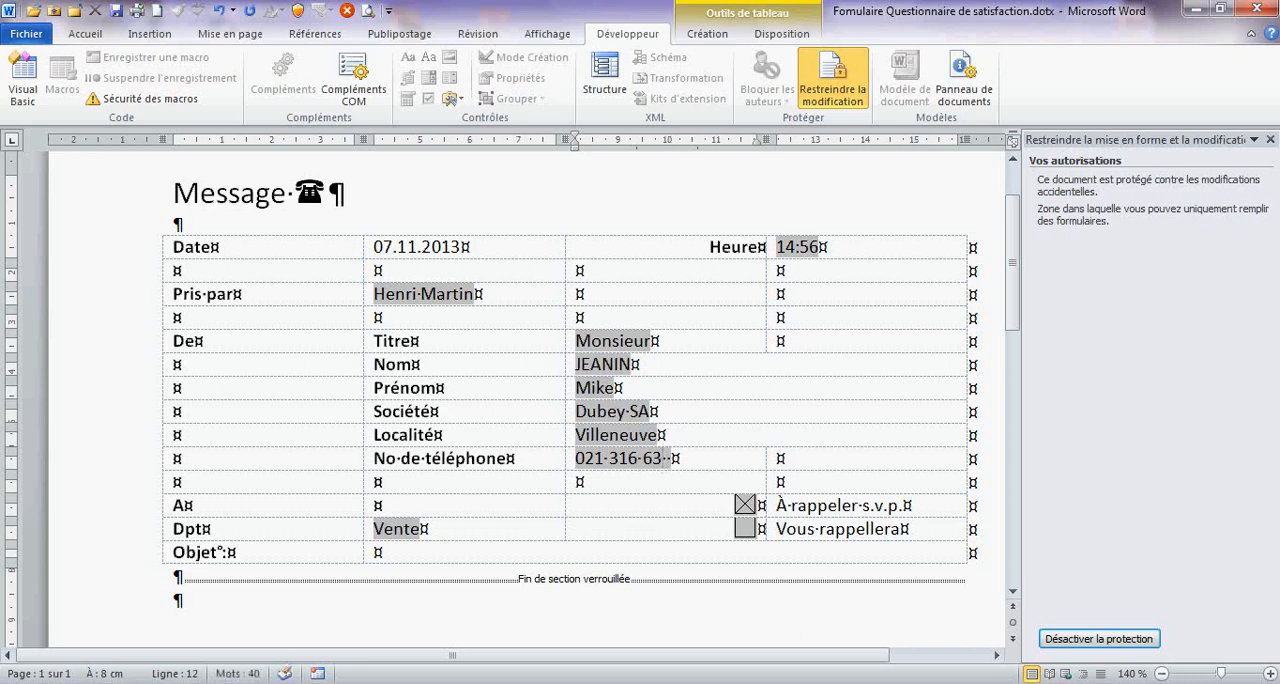
- Replace the default entry in the No de téléphone field with the caller's full phone number
key(Delete)
key(Delete)
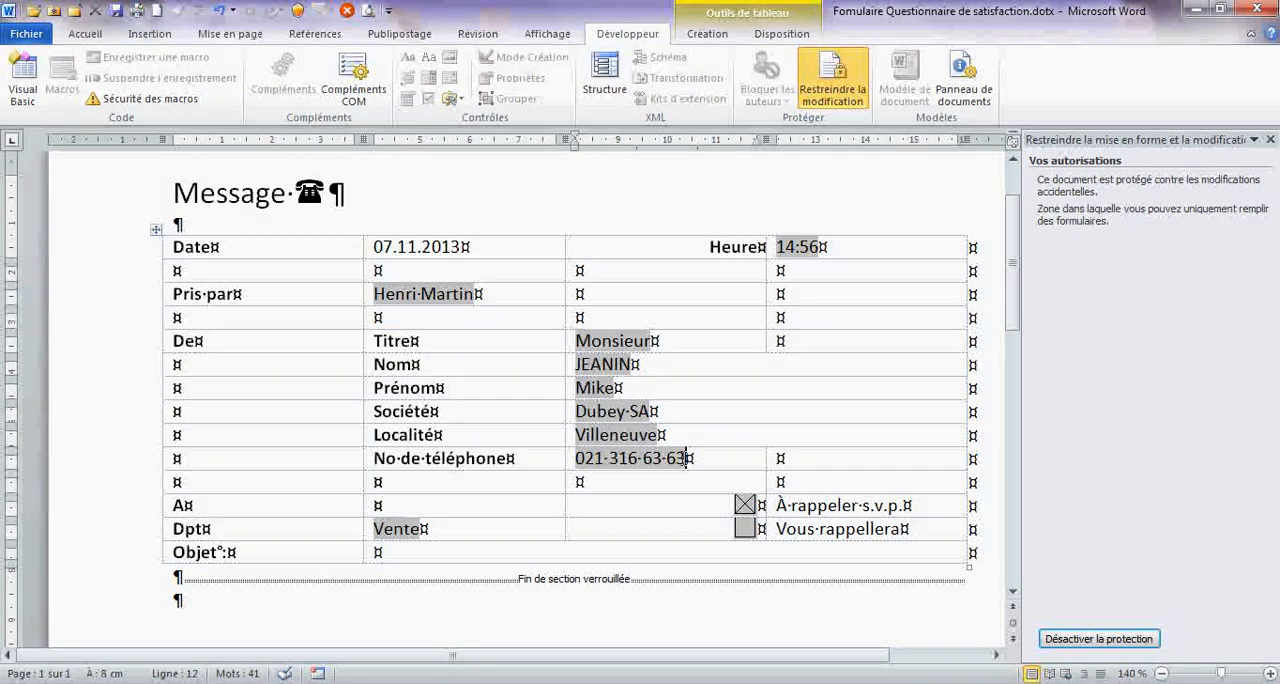
key(Tab)
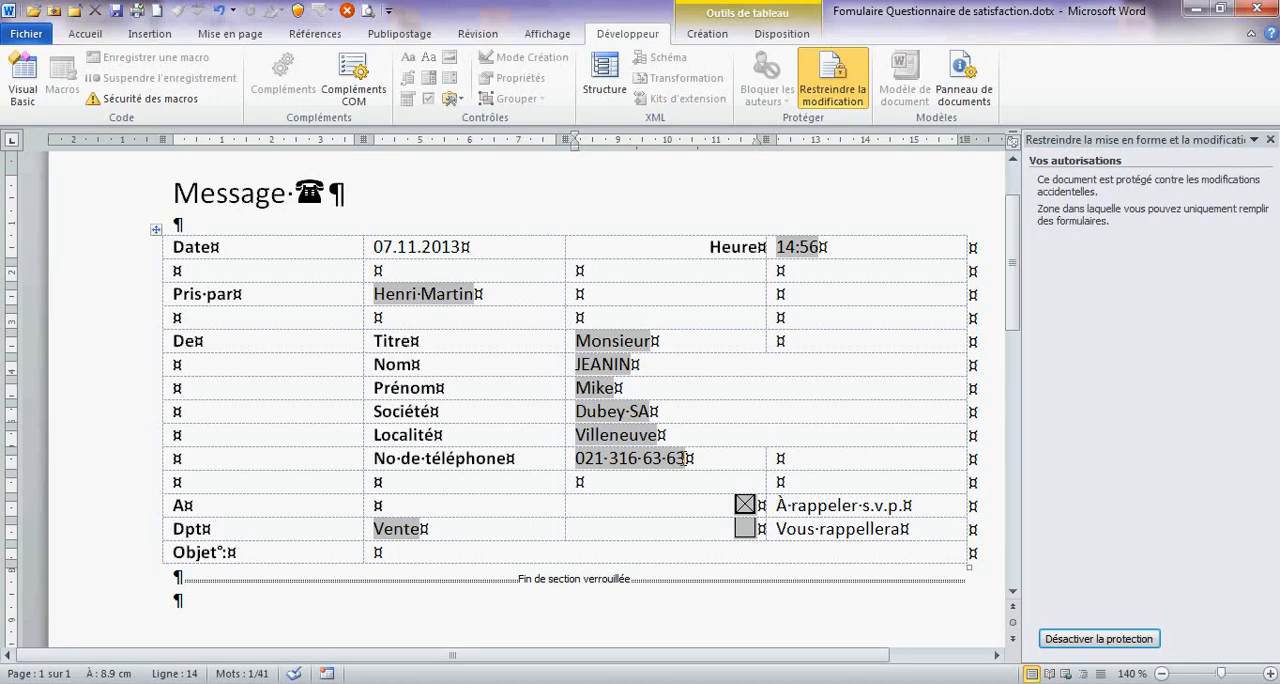
- Tick and untick the "Vous rappellera" check box, and set Dpt to Marketing
click(746, 526)
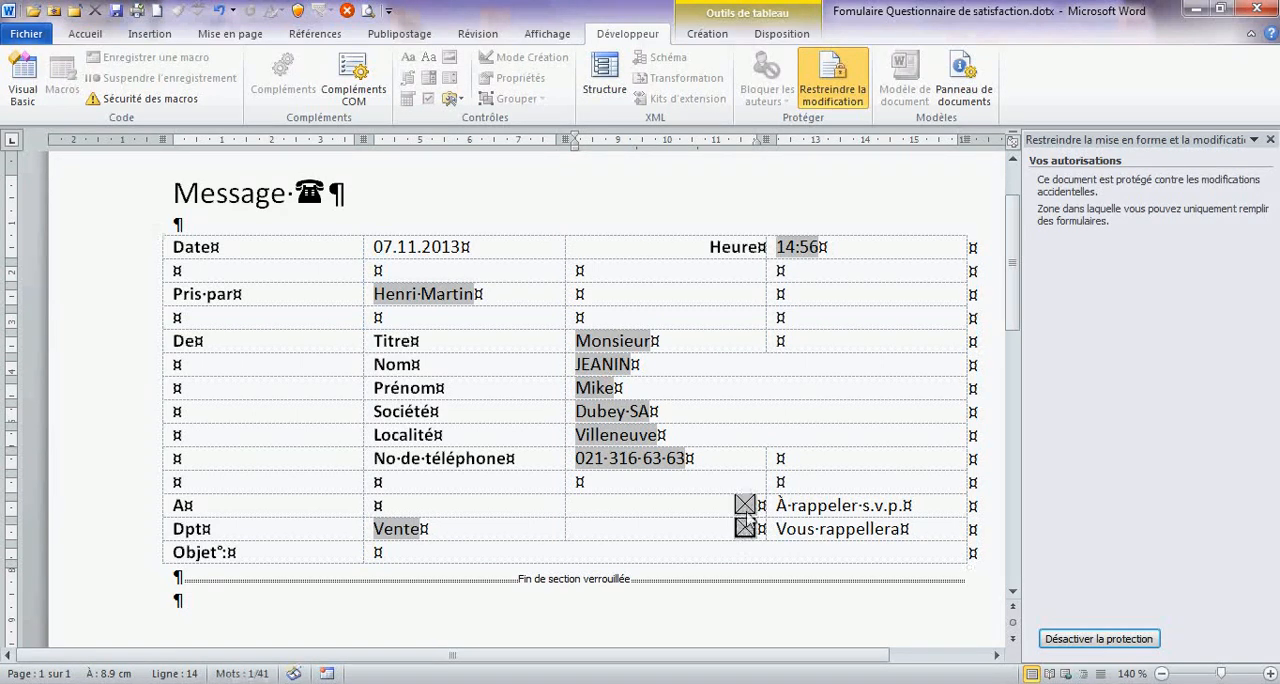
click(746, 526)
click(422, 537)
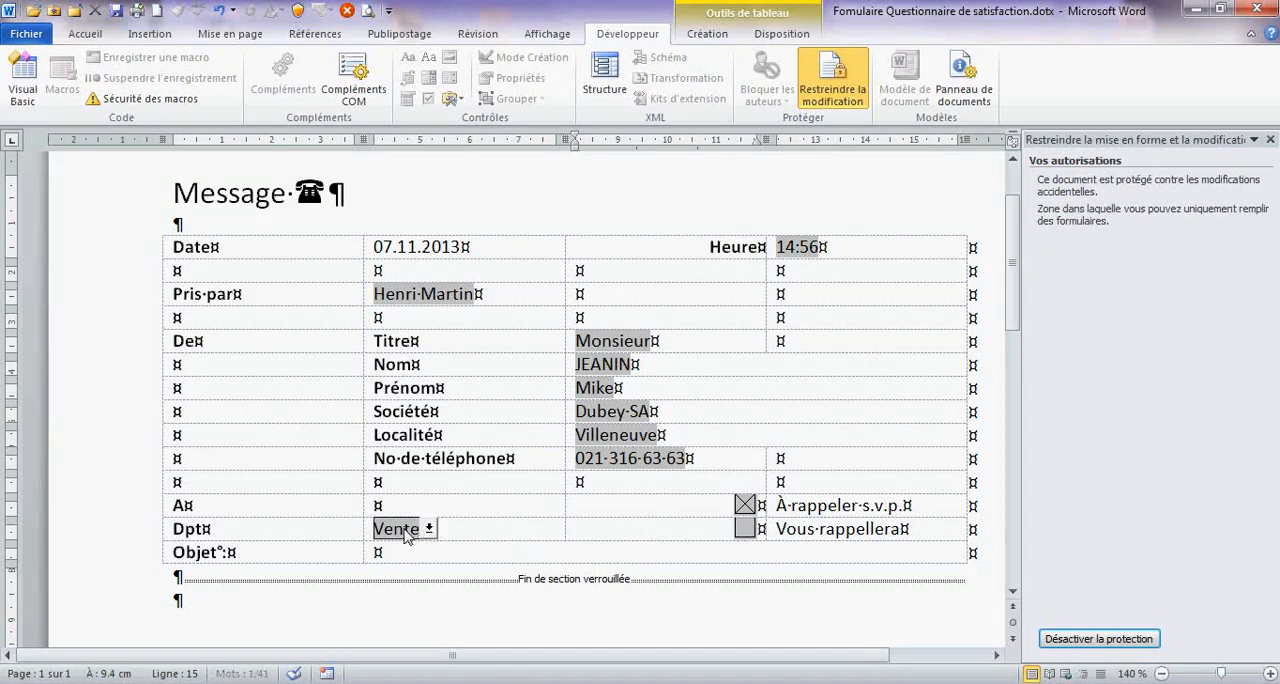
click(385, 573)
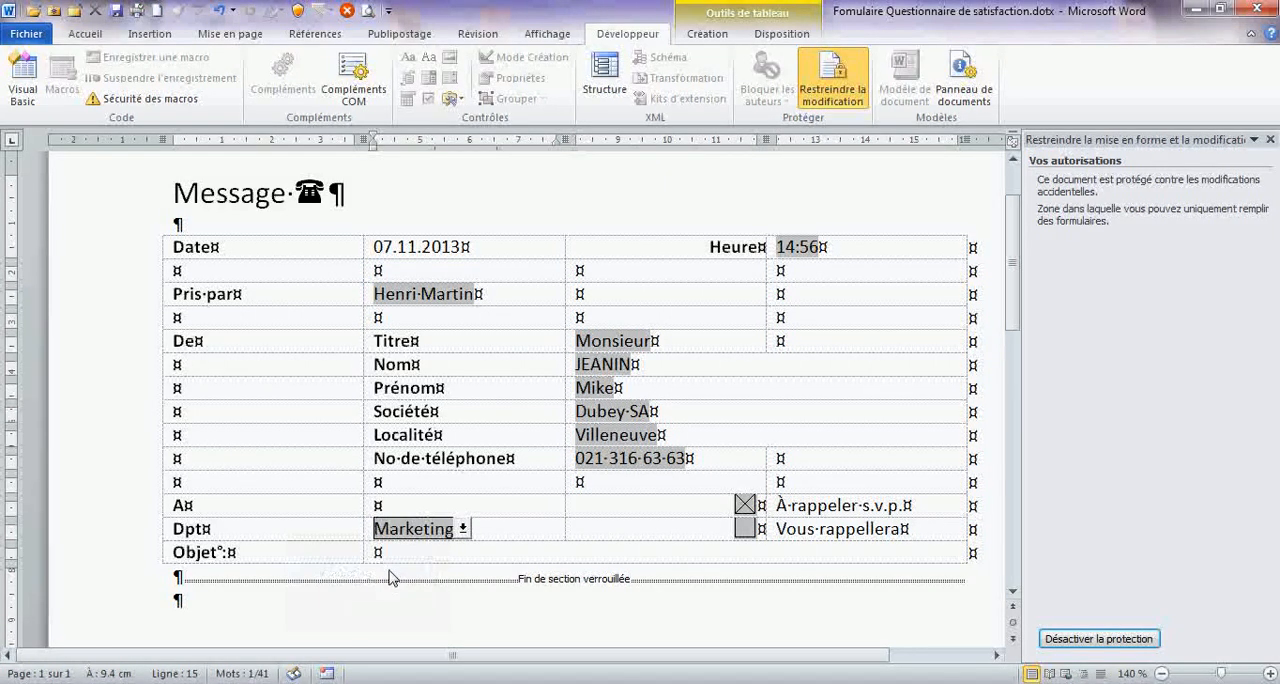
- Enter three lines of random sample text in the unprotected section below the form: "jasdklfjlsjdfljsldj", "sdlfjlsdfkljsdkl" and "sdfkjlsjdf"
click(250, 605)
text(jasdklfjlsjdflsldj)
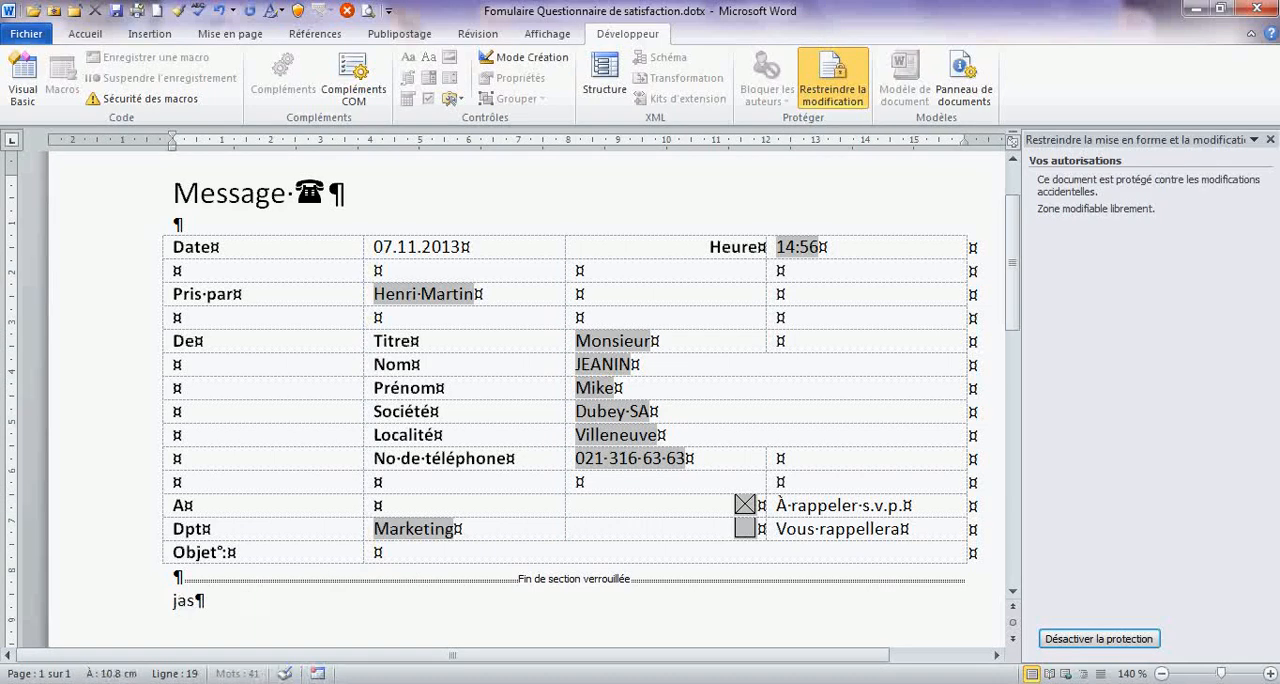
key(Return)
text(sdlfjlsdfkljsdkl)
key(Return)
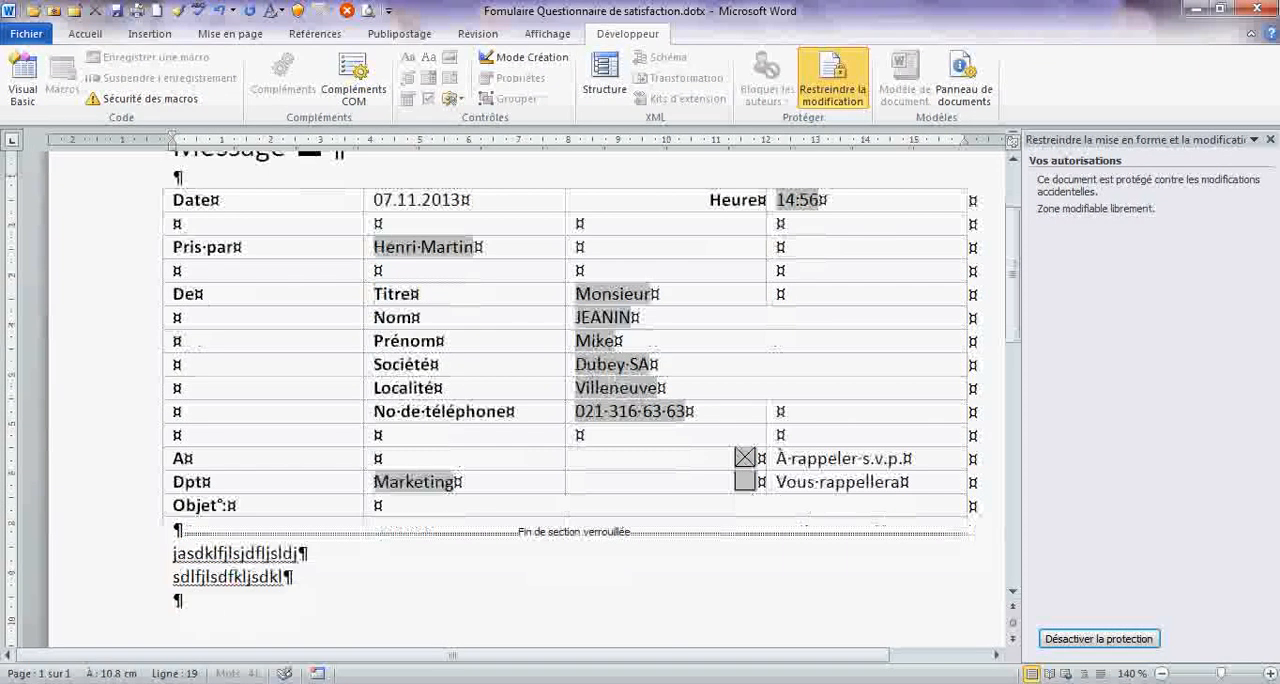
text(sdfkjlsjdf)
- Turn on bold and enlarge the font size at the end of the third sample line
click(85, 33)
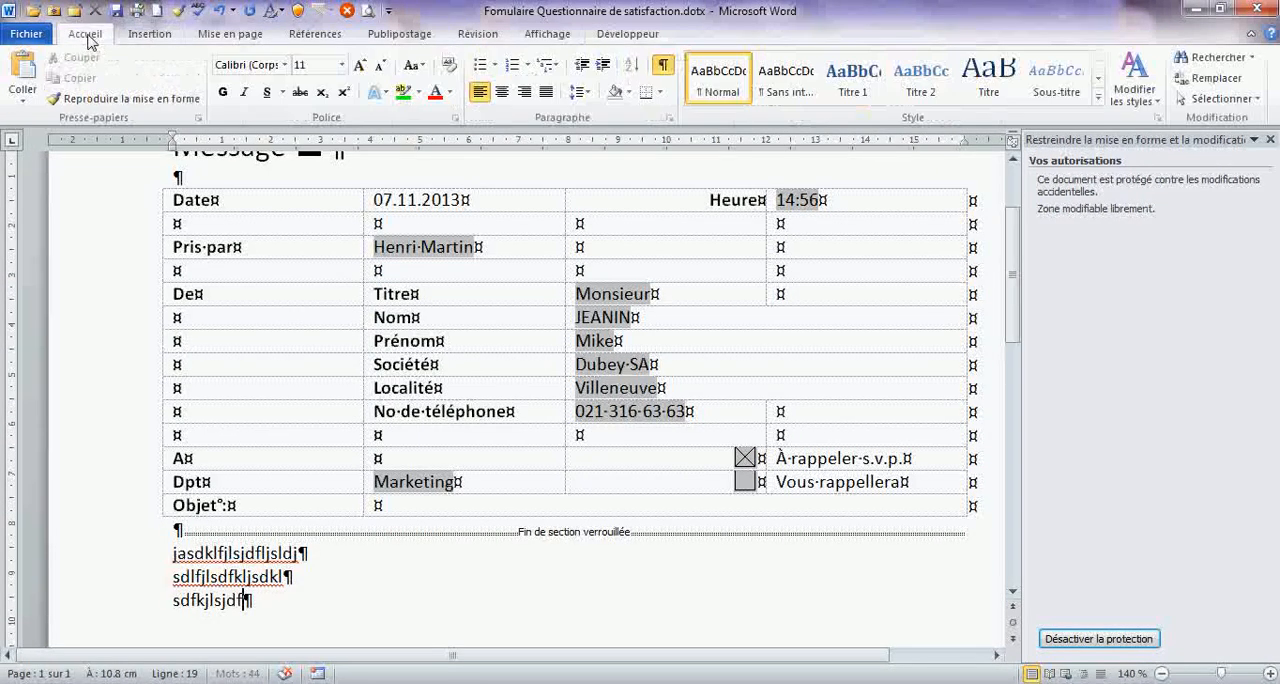
click(222, 91)
click(359, 65)
click(359, 65)
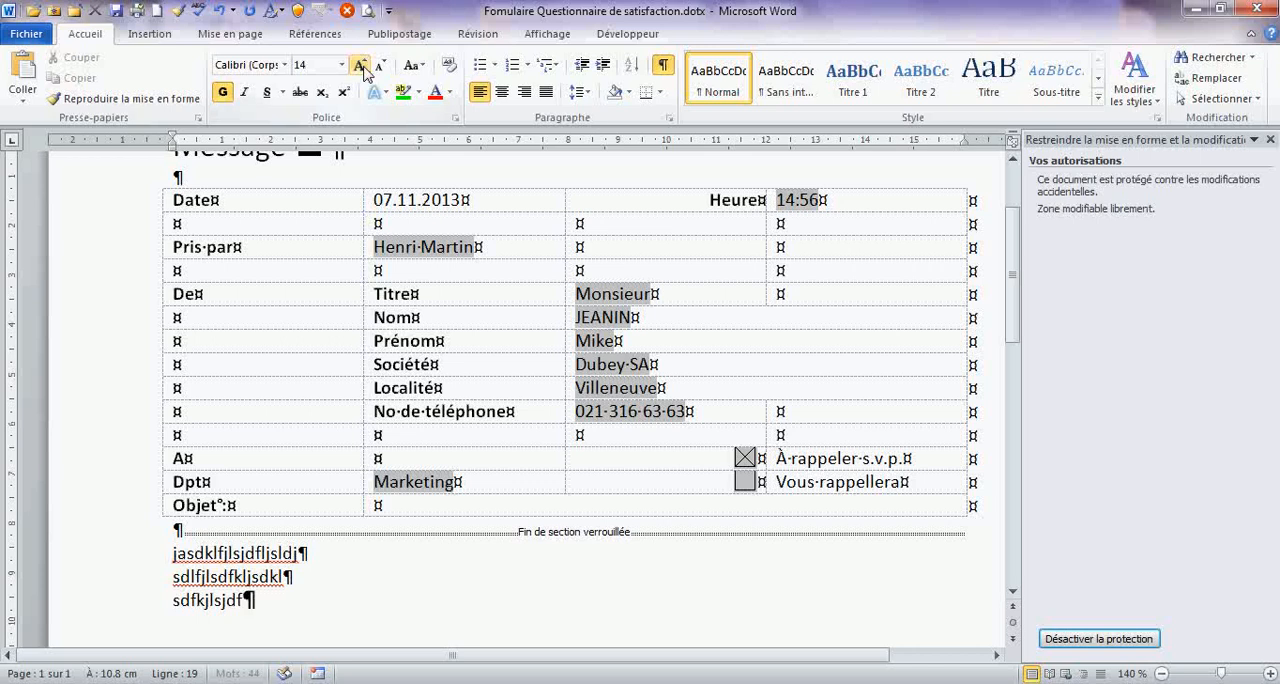
click(359, 65)
click(359, 65)
- Highlight the third sample line in green and raise the font size to 16 at its start
click(151, 619)
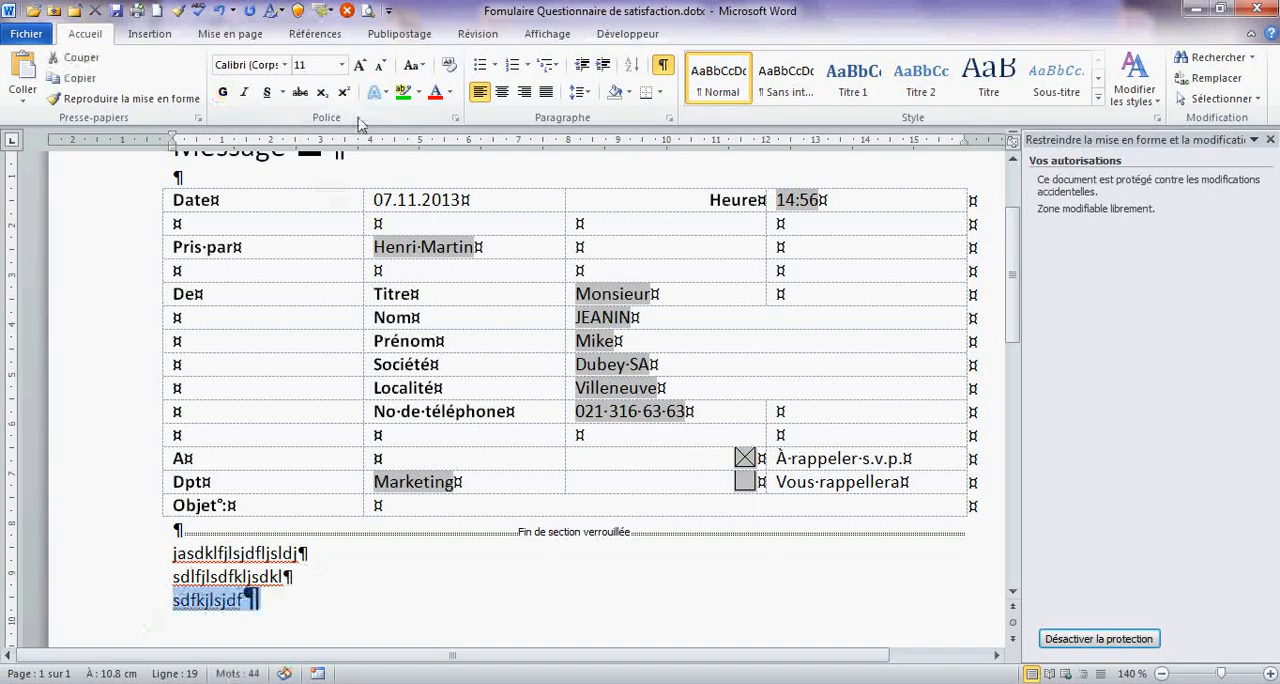
click(403, 93)
click(360, 67)
click(360, 67)
click(360, 67)
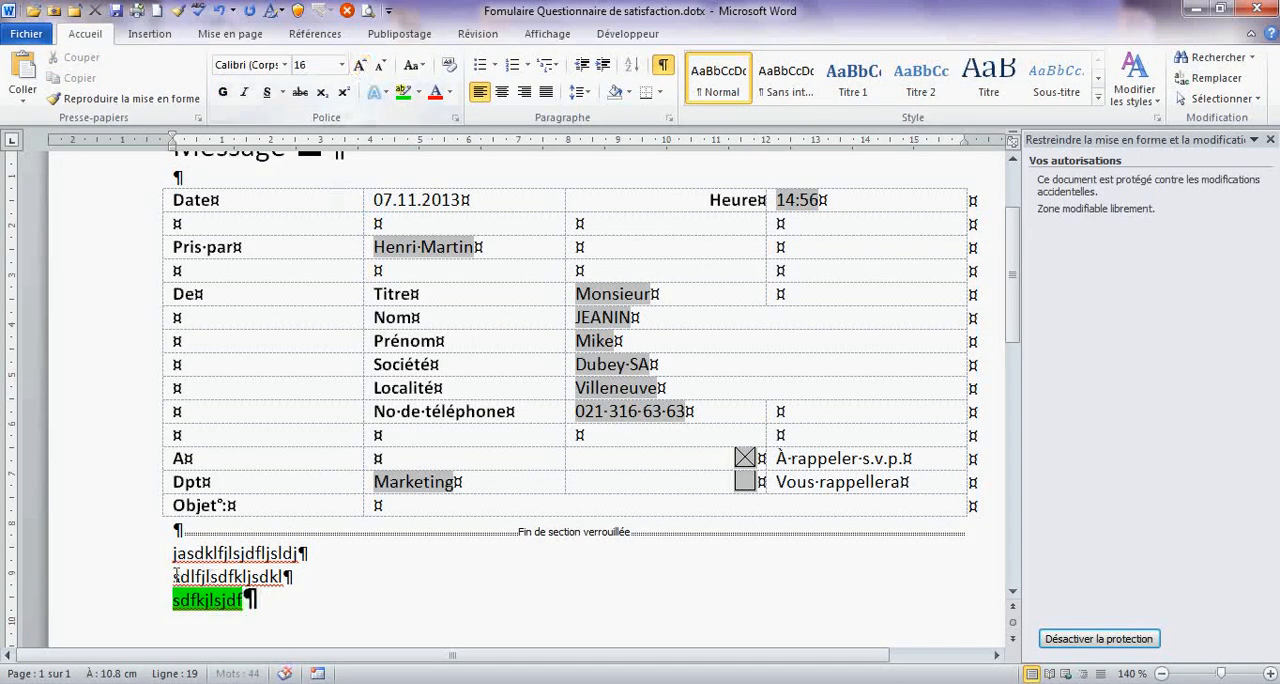
- Enlarge the first sample line to 18 pt and return to the protected form table
click(170, 552)
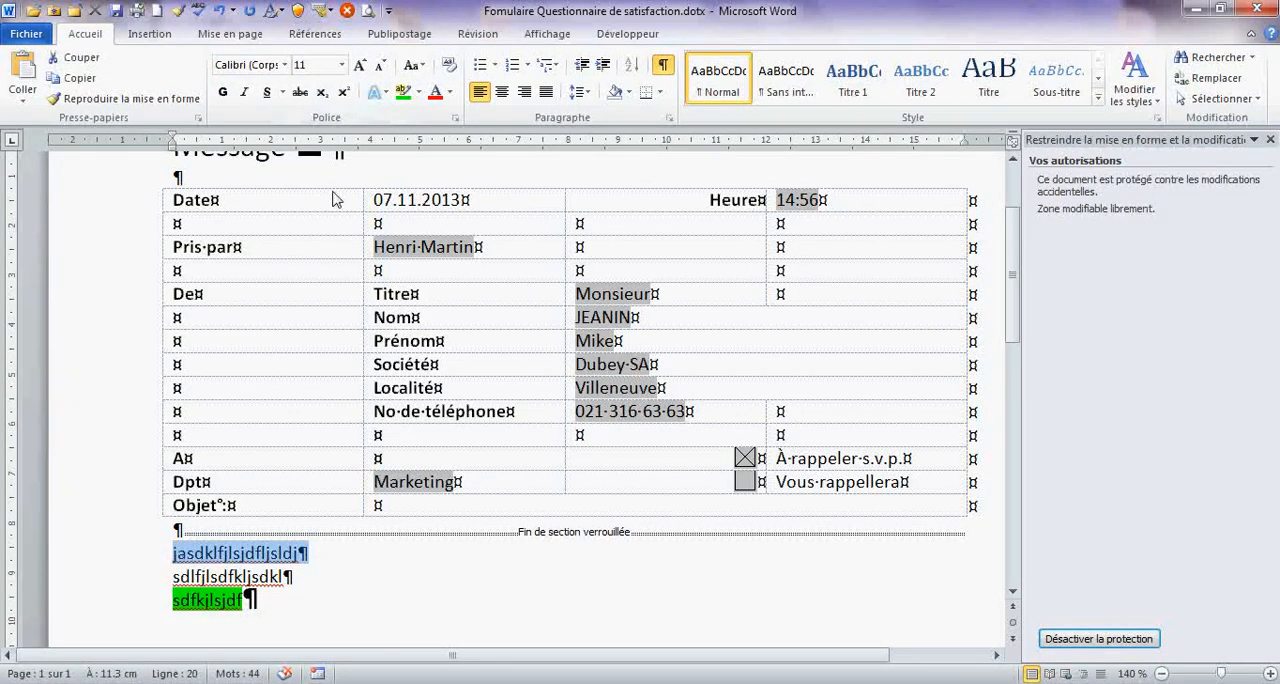
click(359, 67)
click(359, 67)
click(359, 67)
click(359, 67)
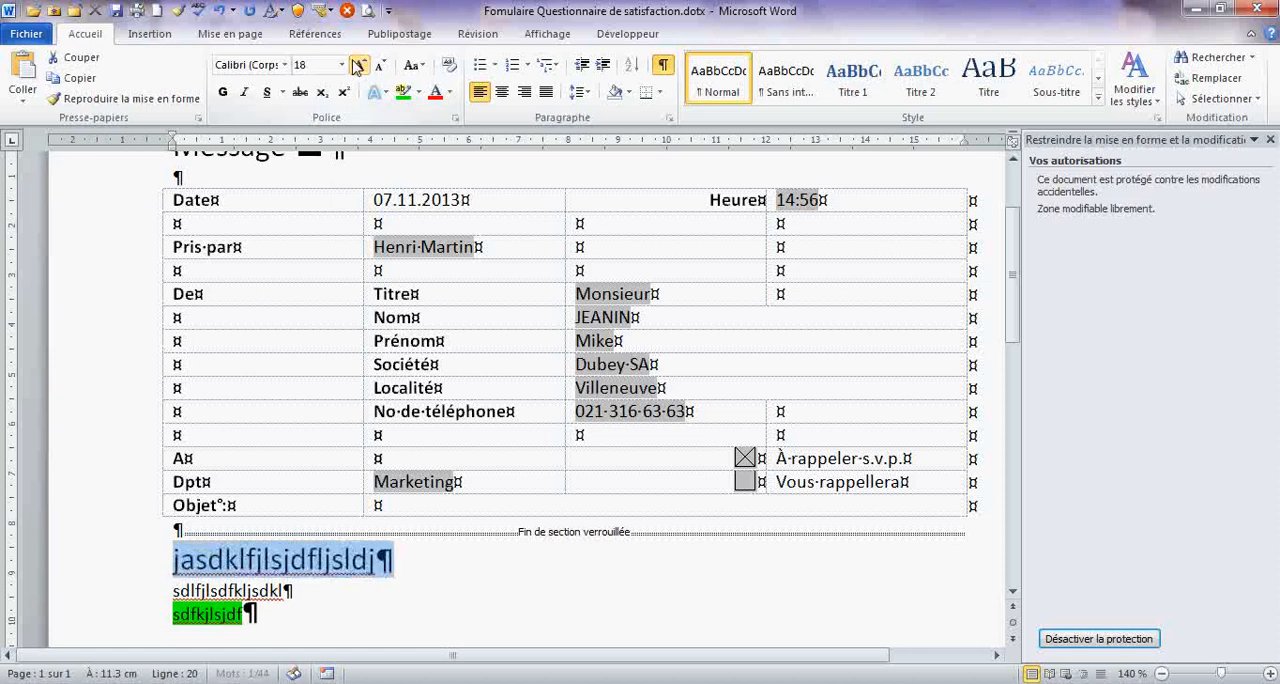
click(230, 292)
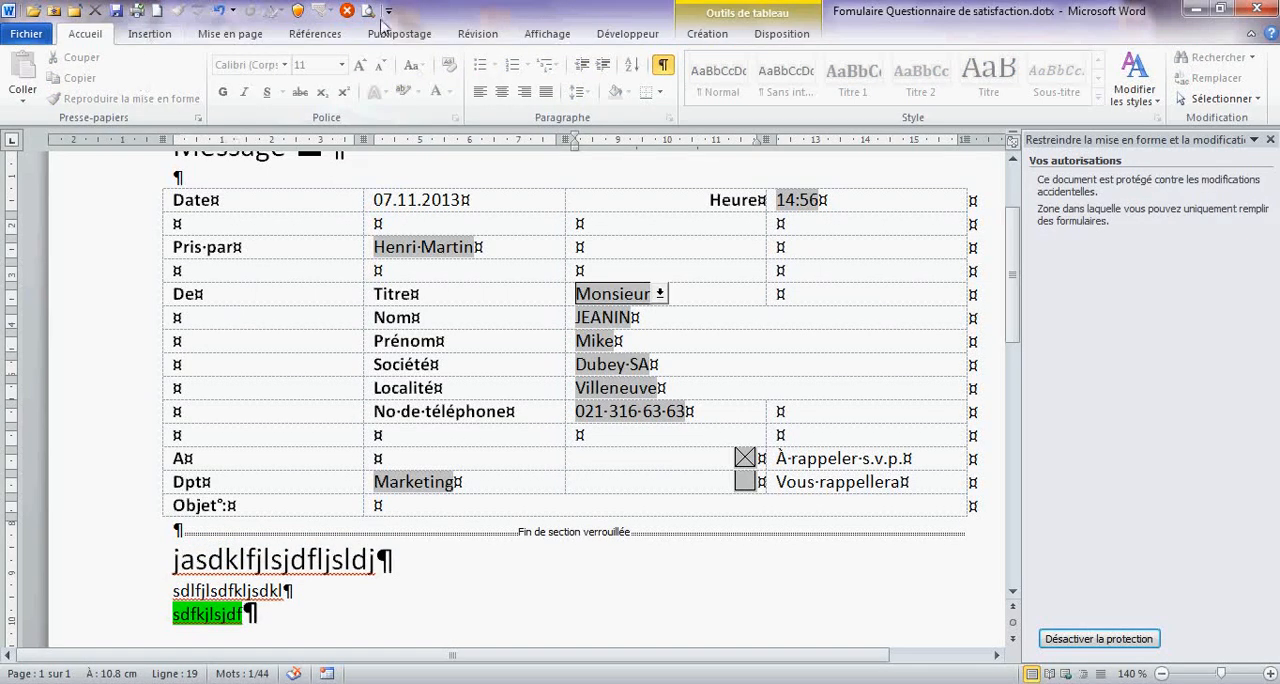